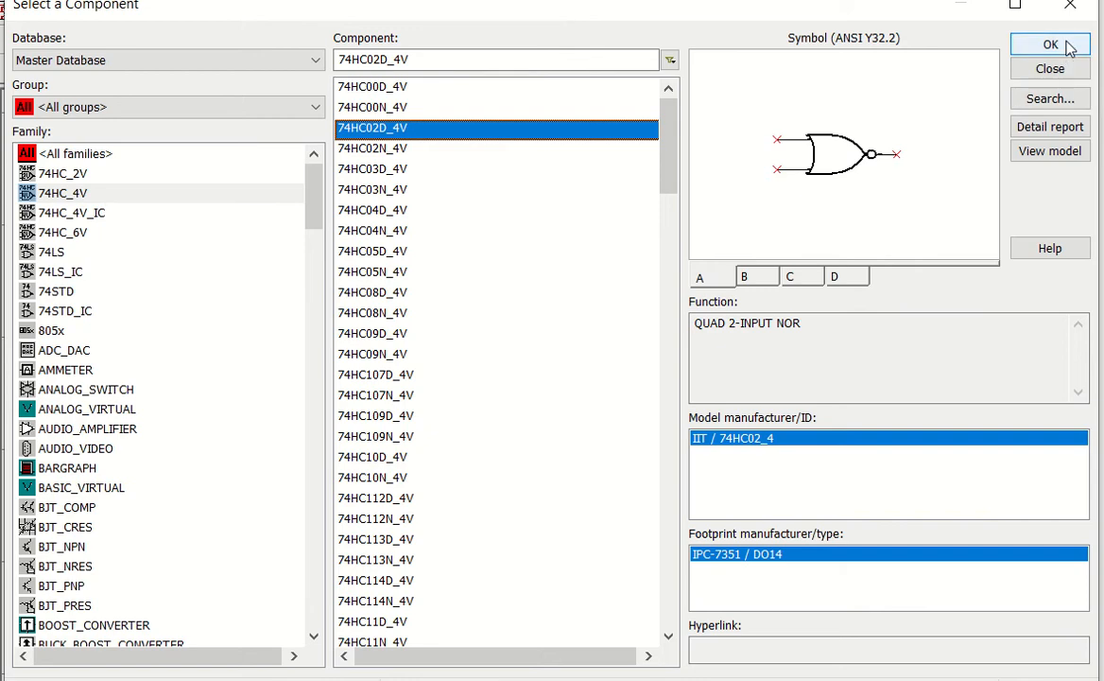
# - Place three 74HC02D_4V NOR gates, each as section A of a new chip: one on top and two side by side in the row below
pyautogui.click(1061, 44)
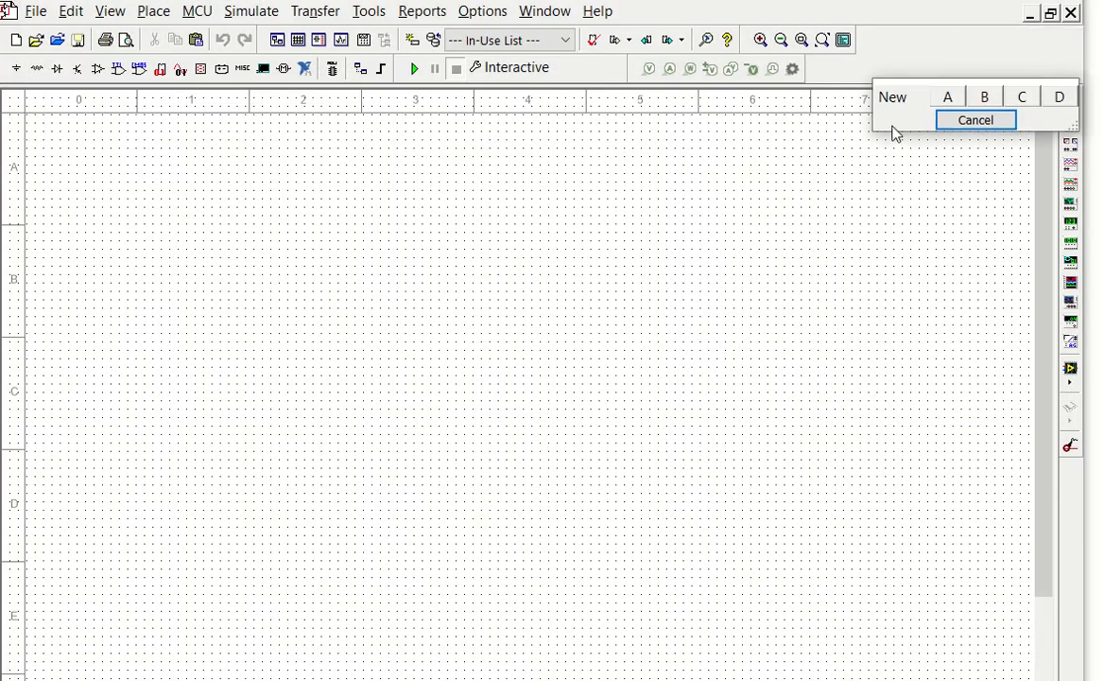
pyautogui.click(939, 108)
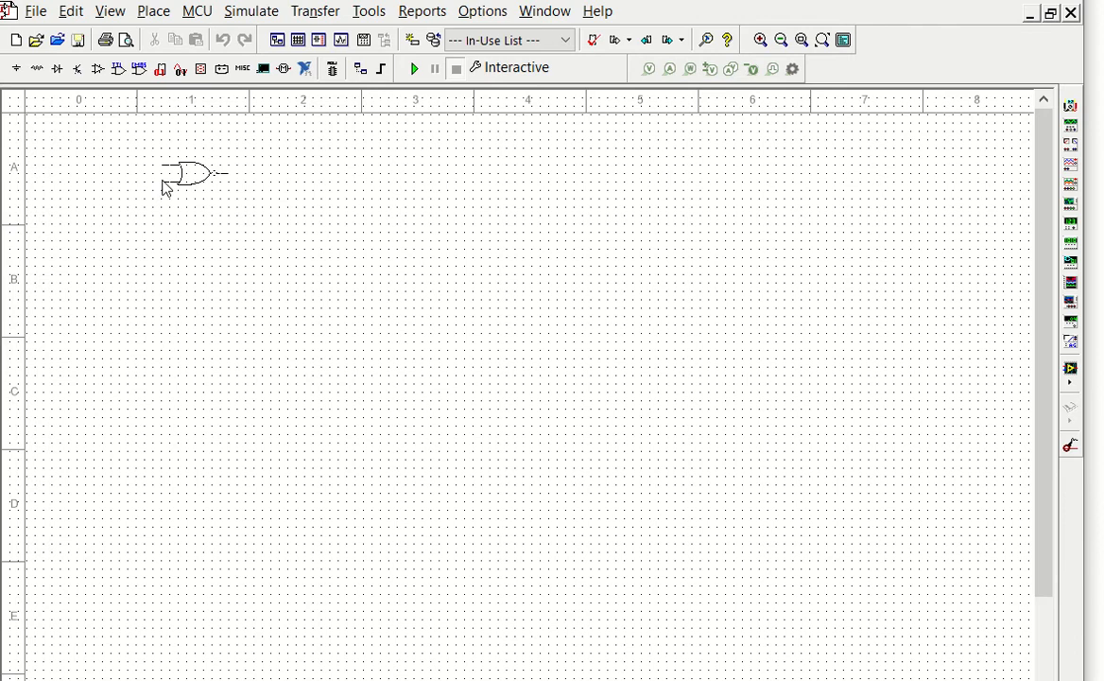
pyautogui.click(159, 184)
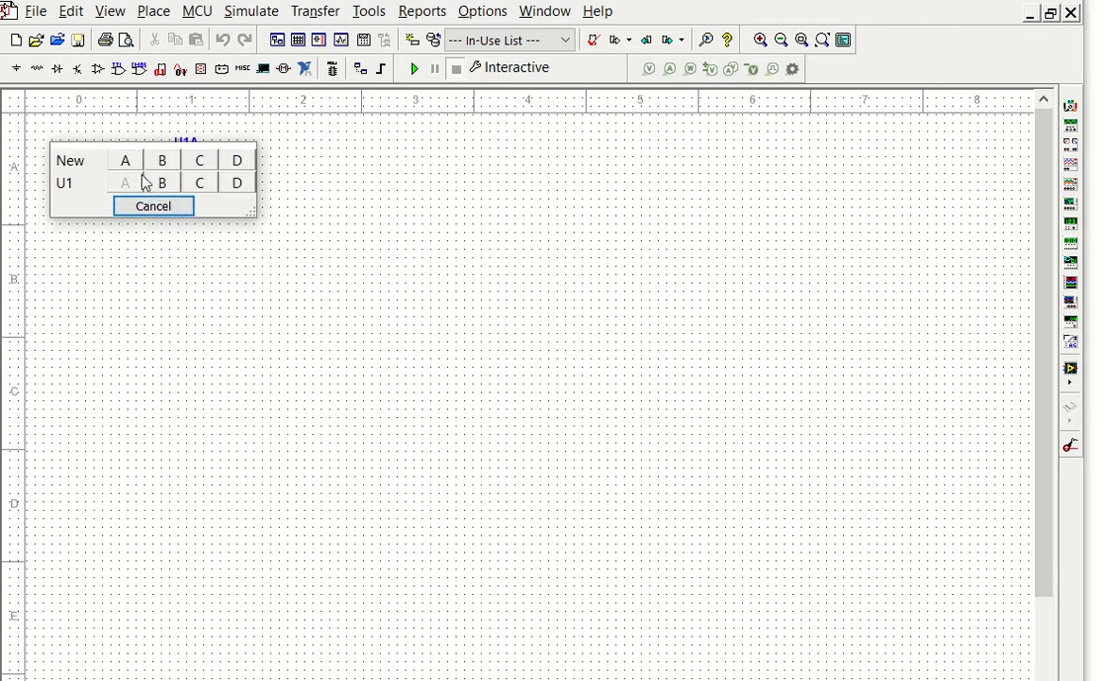
pyautogui.click(138, 166)
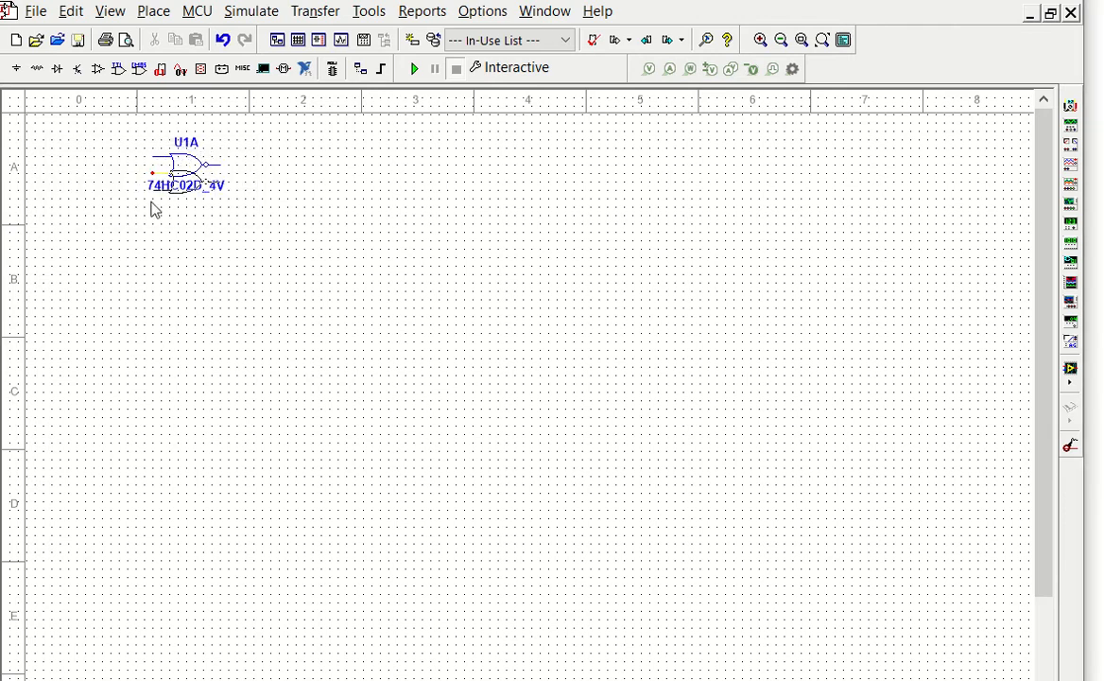
pyautogui.click(138, 275)
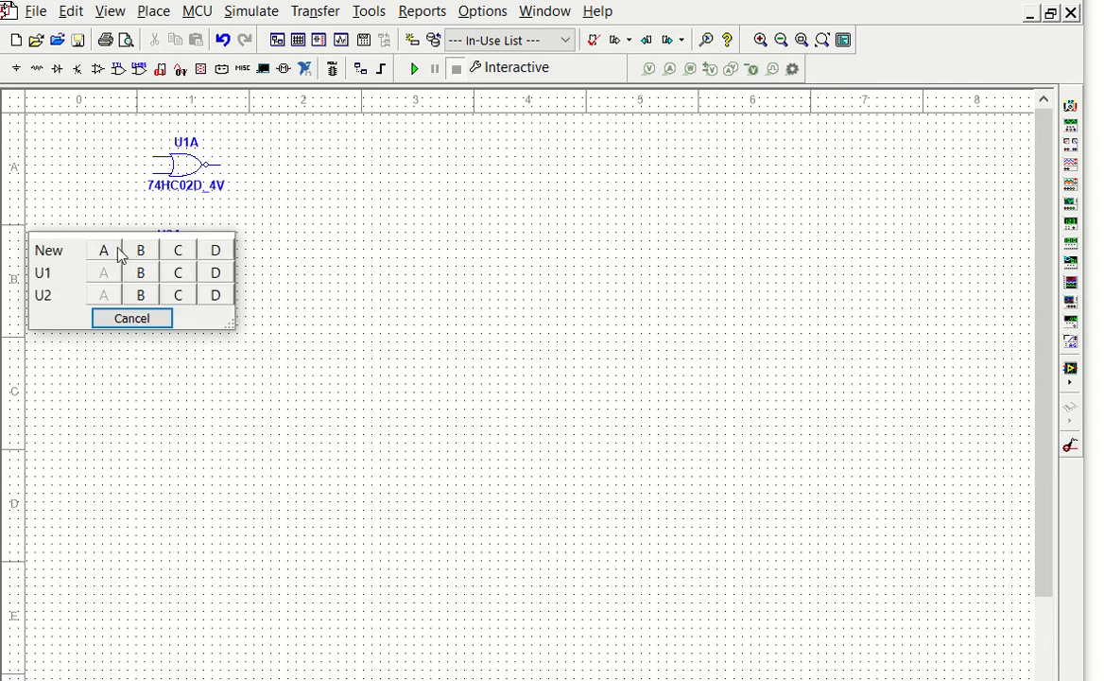
pyautogui.click(116, 255)
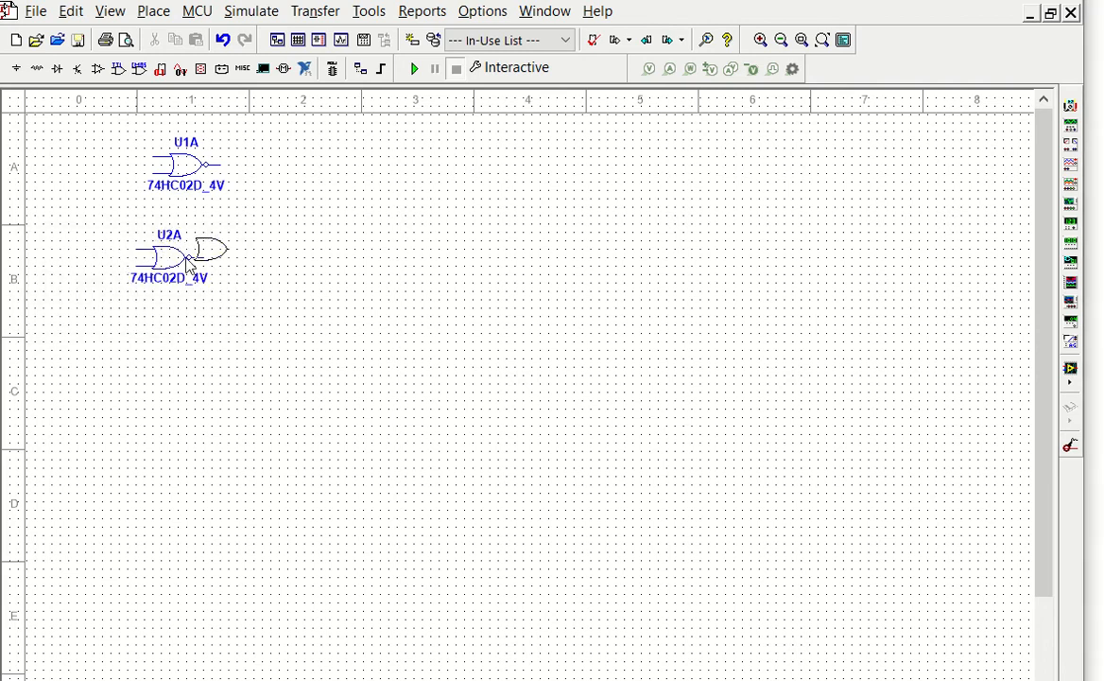
pyautogui.click(266, 272)
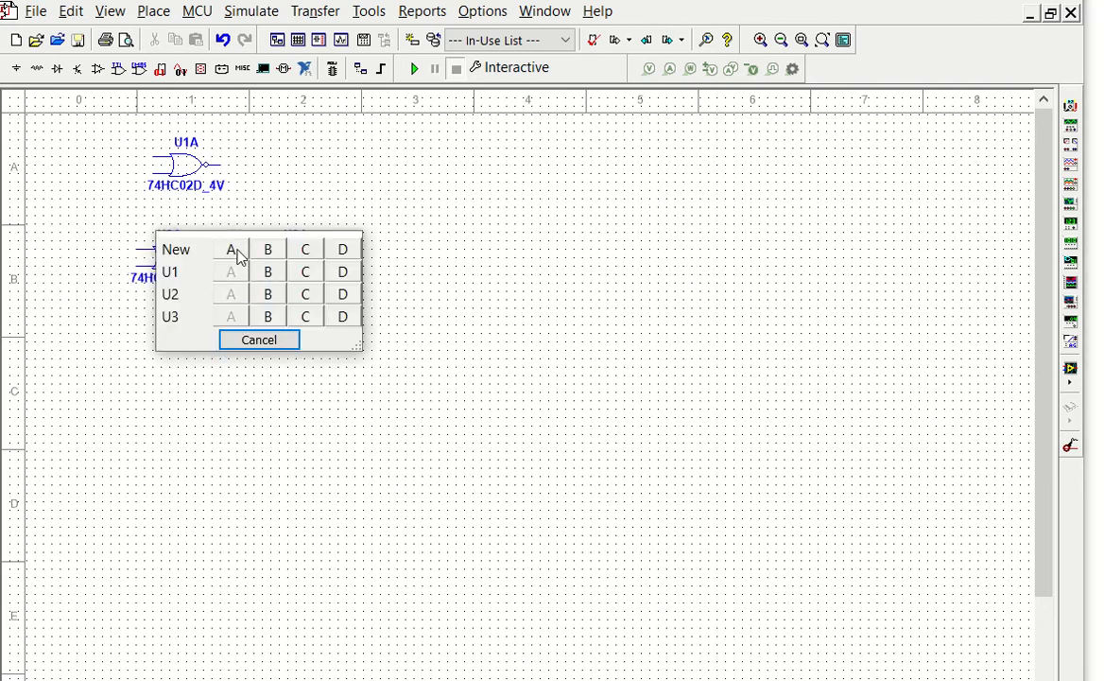
# - Add three more 74HC02D_4V gates from new chips, section A: two stacked under the second row and one to their right, and end placement
pyautogui.click(231, 249)
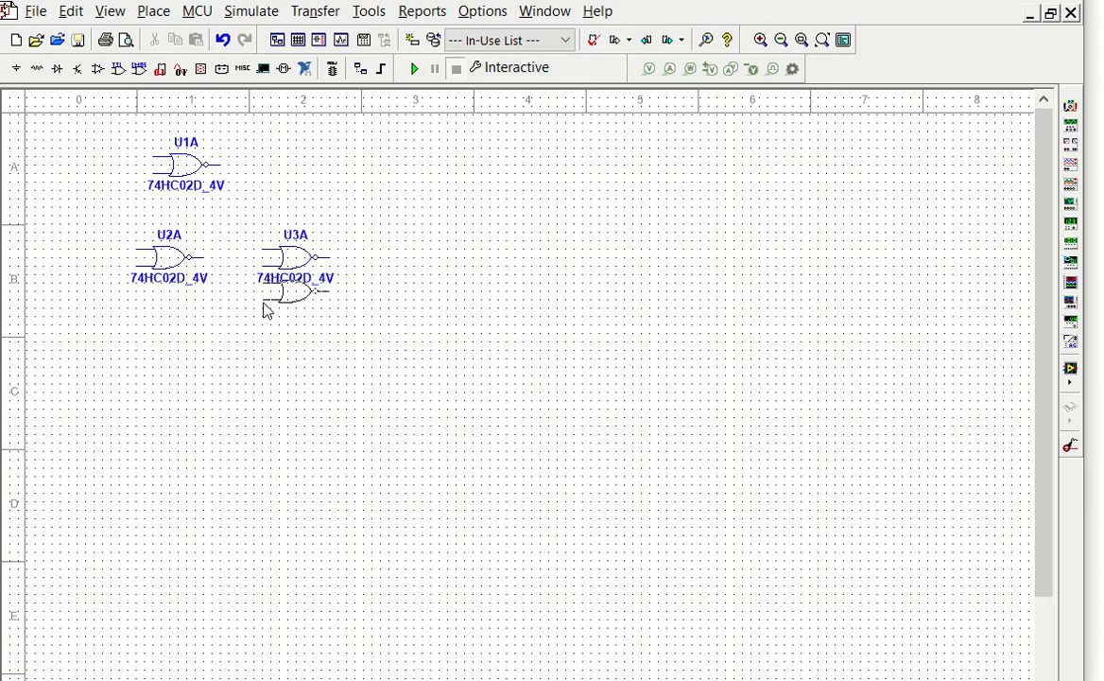
pyautogui.click(146, 374)
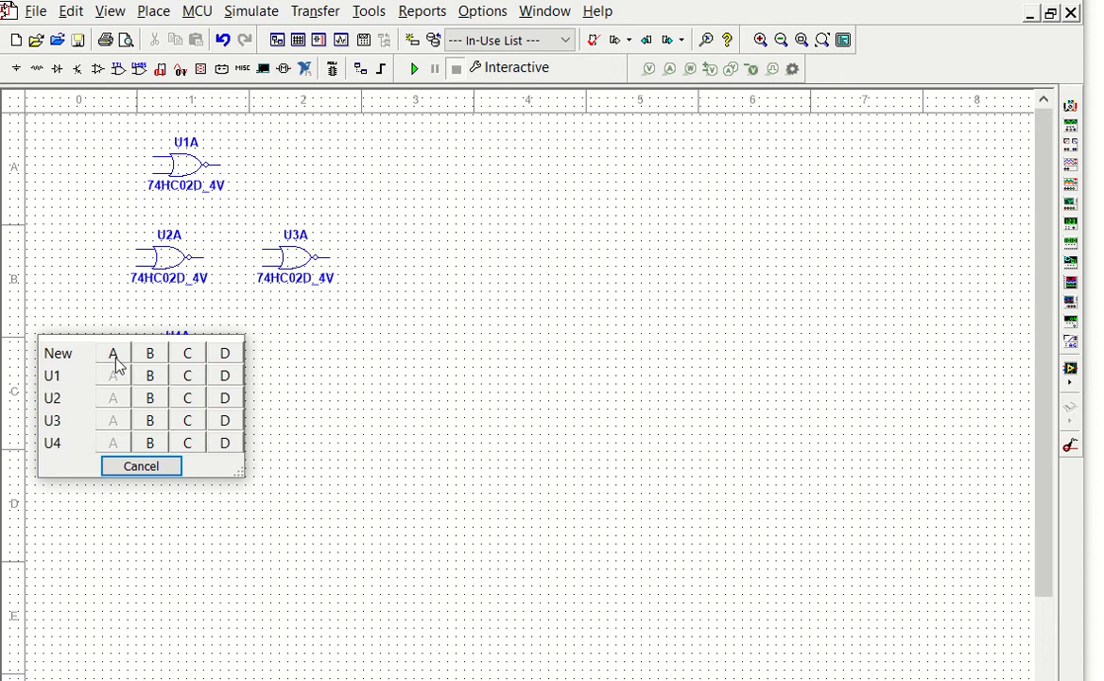
pyautogui.click(113, 353)
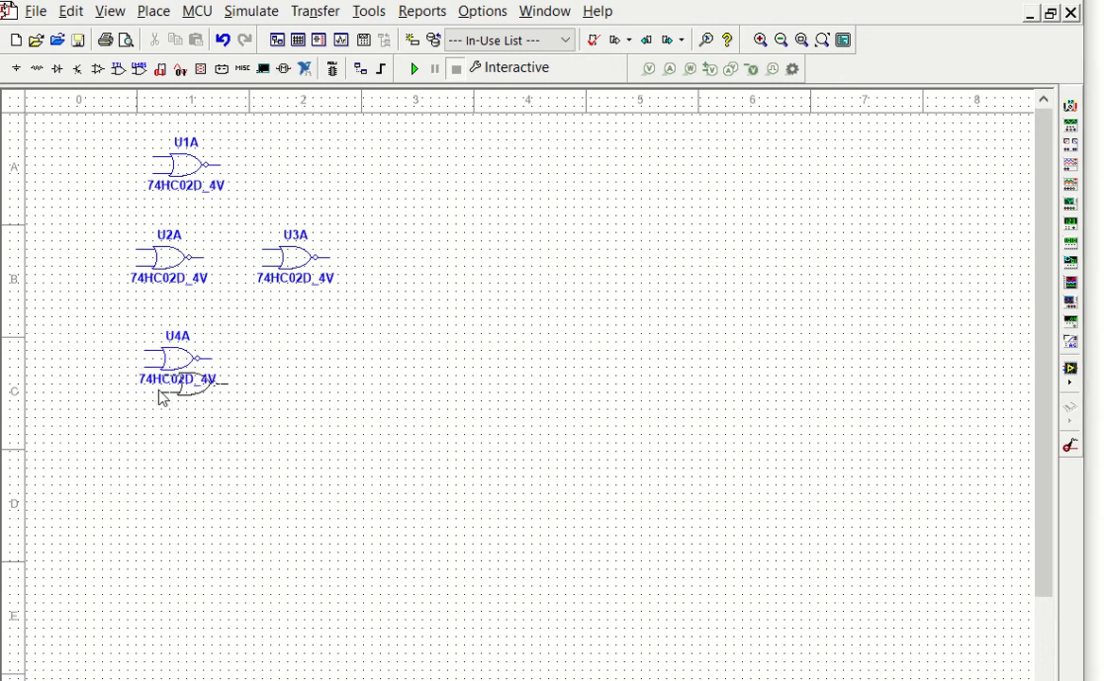
pyautogui.click(147, 458)
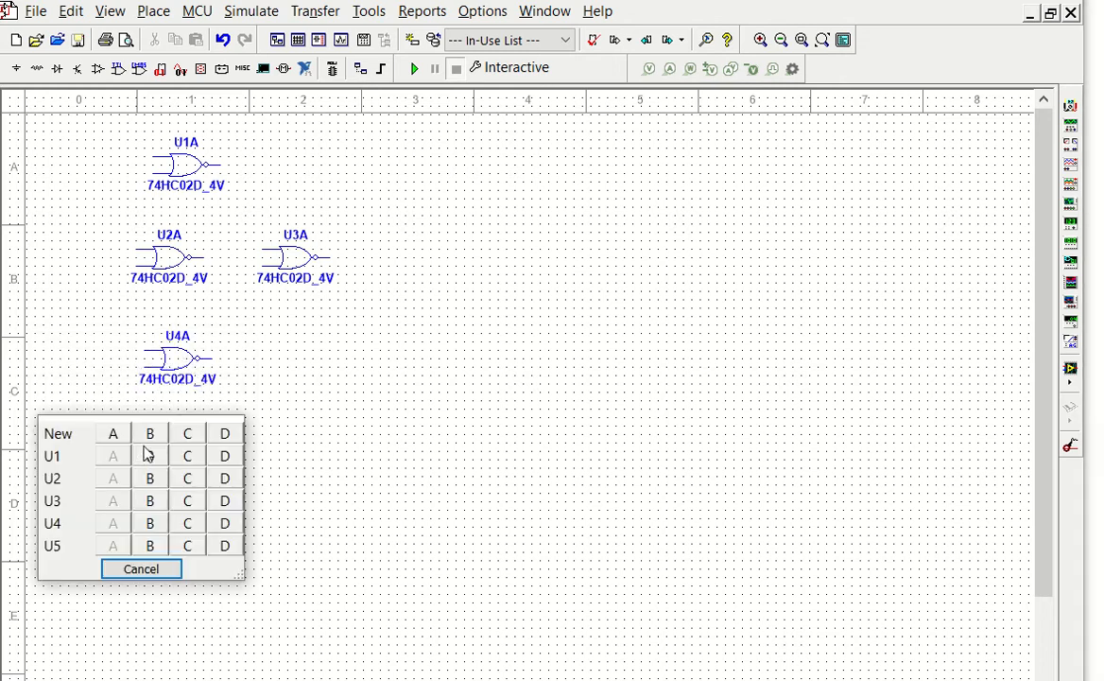
pyautogui.click(112, 432)
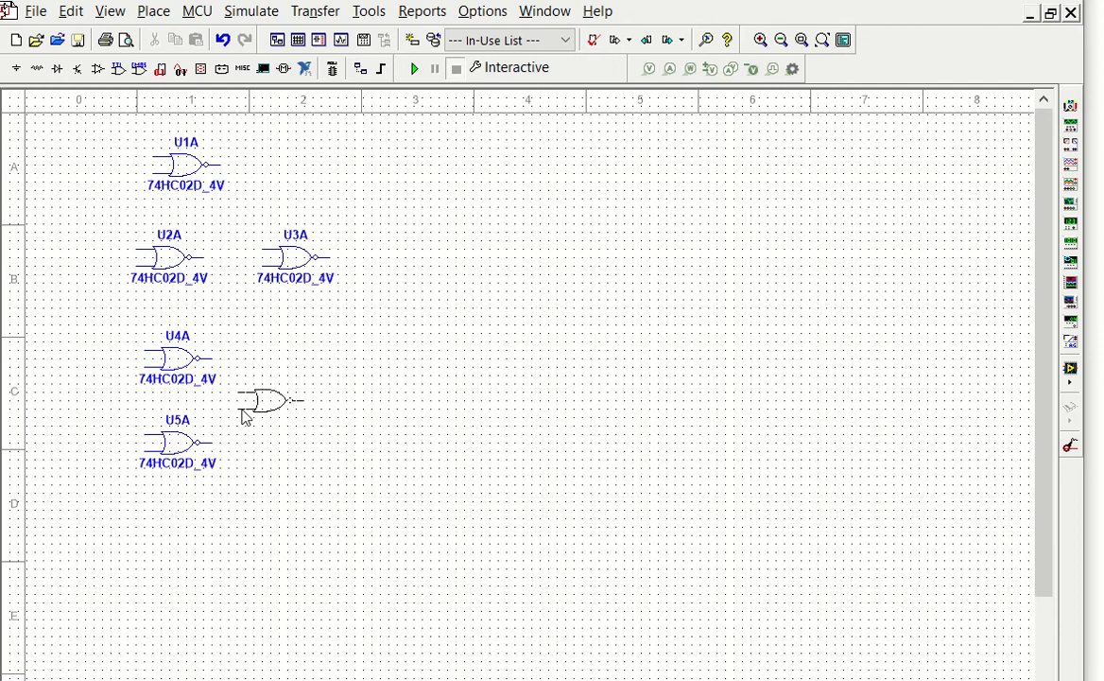
pyautogui.click(260, 410)
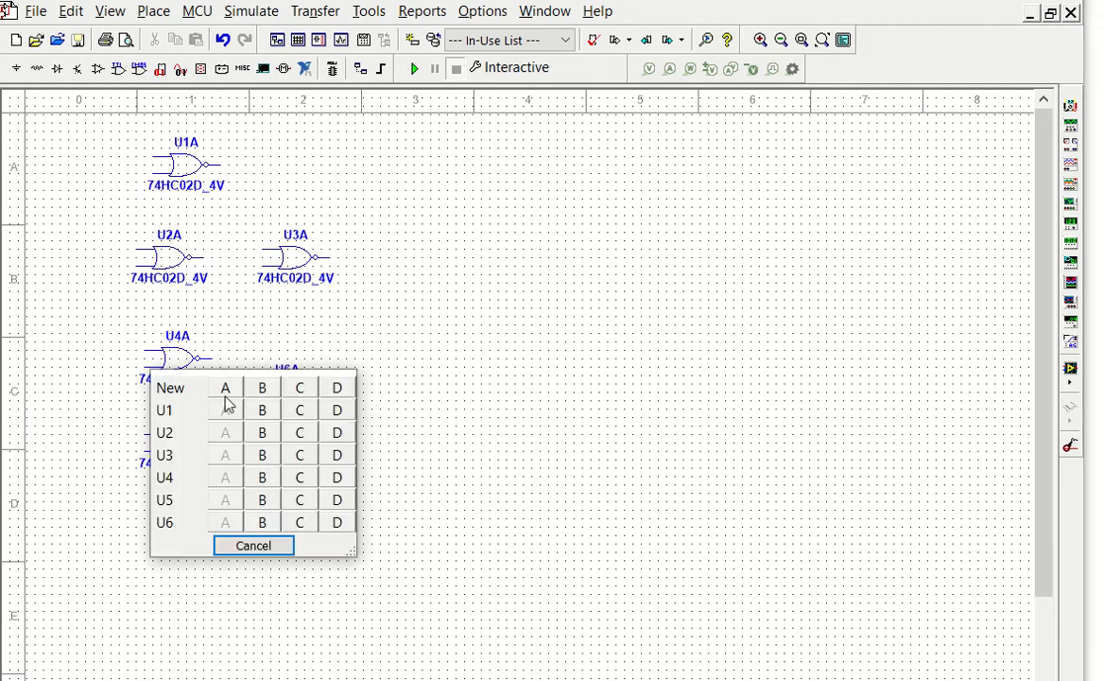
pyautogui.click(224, 388)
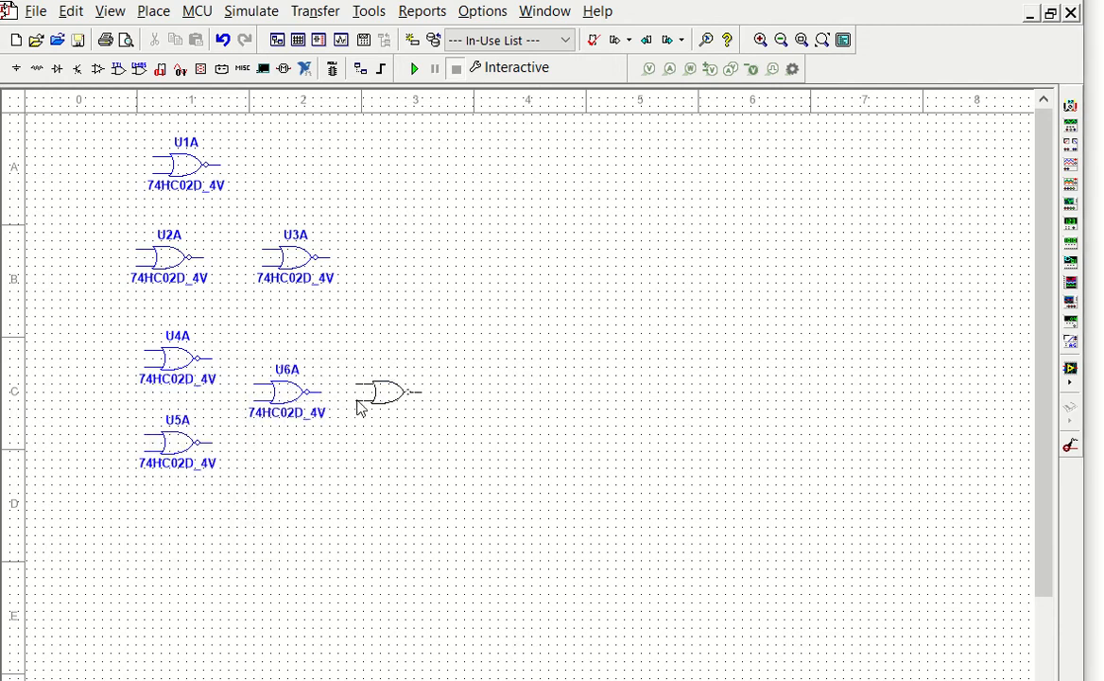
pyautogui.press('Escape')
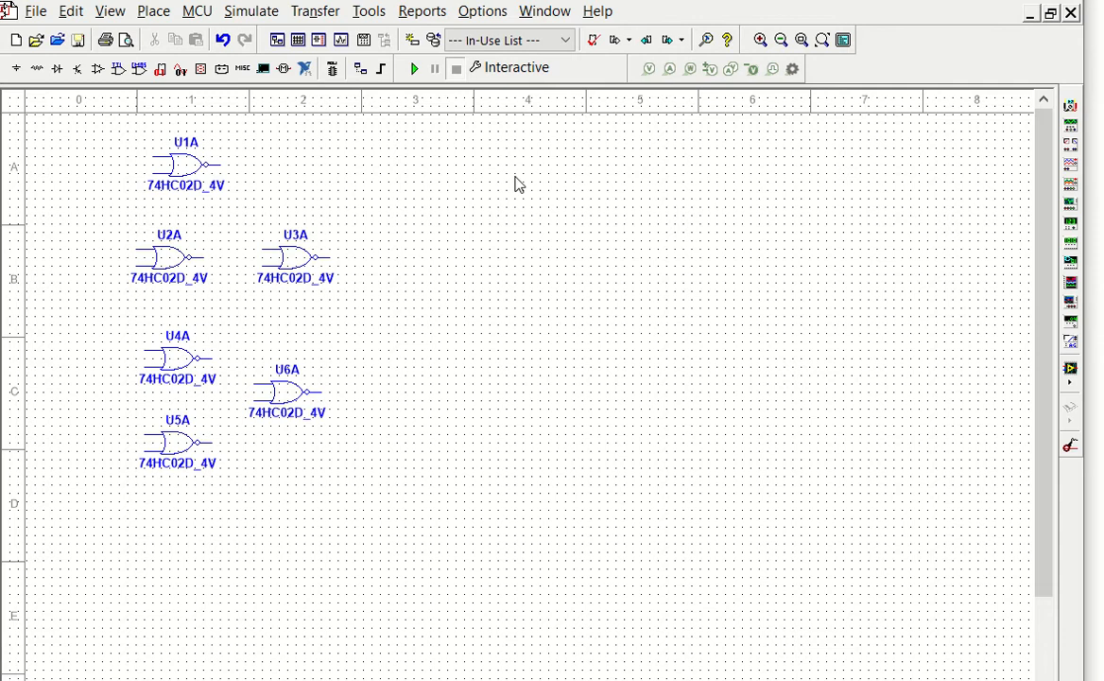
# - Place an INTERACTIVE_DIGITAL_CONSTANT from the DIGITAL_SOURCES family of the Sources group to the left of the top NOR gate
pyautogui.click(170, 14)
pyautogui.moveTo(194, 33)
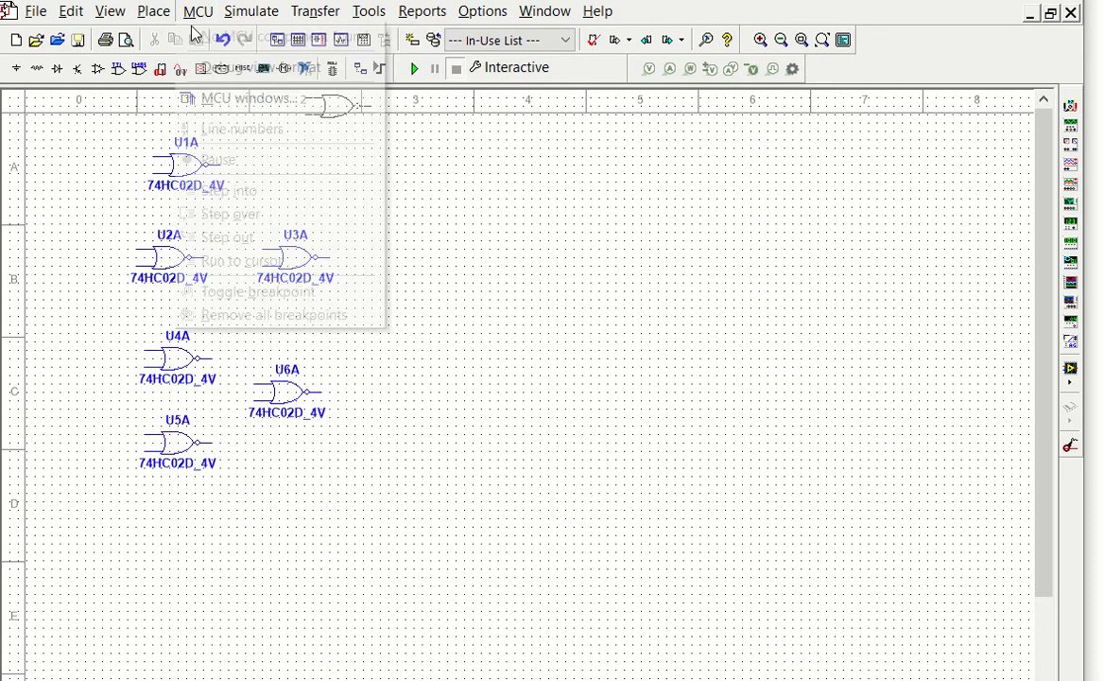
pyautogui.click(155, 19)
pyautogui.click(154, 12)
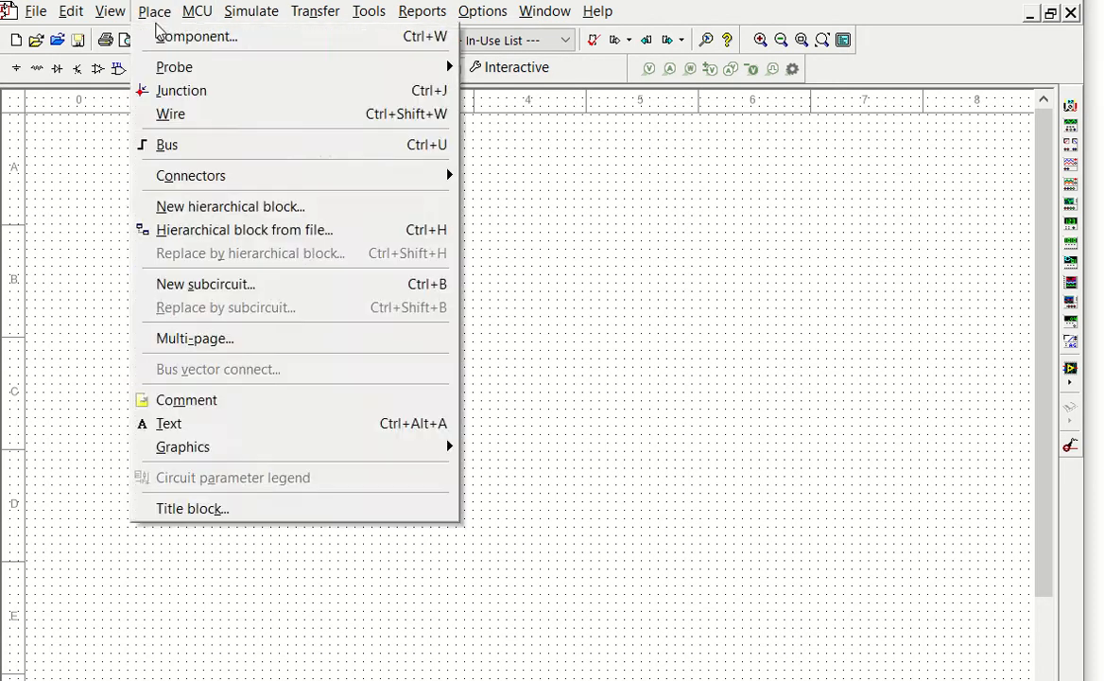
pyautogui.click(163, 35)
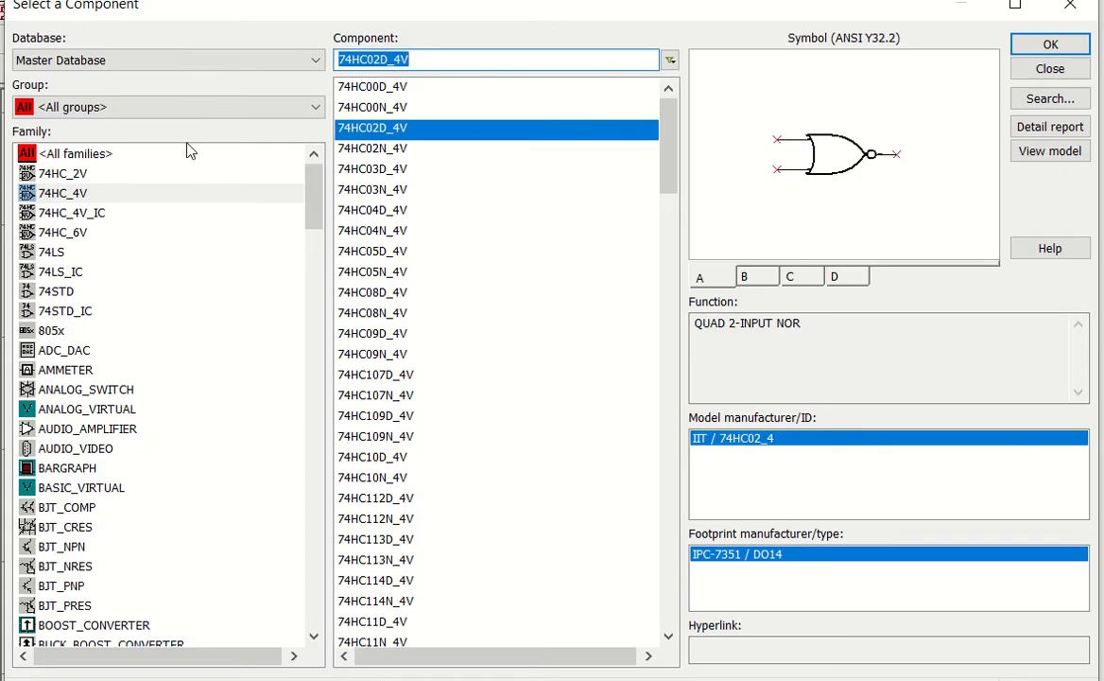
pyautogui.click(180, 112)
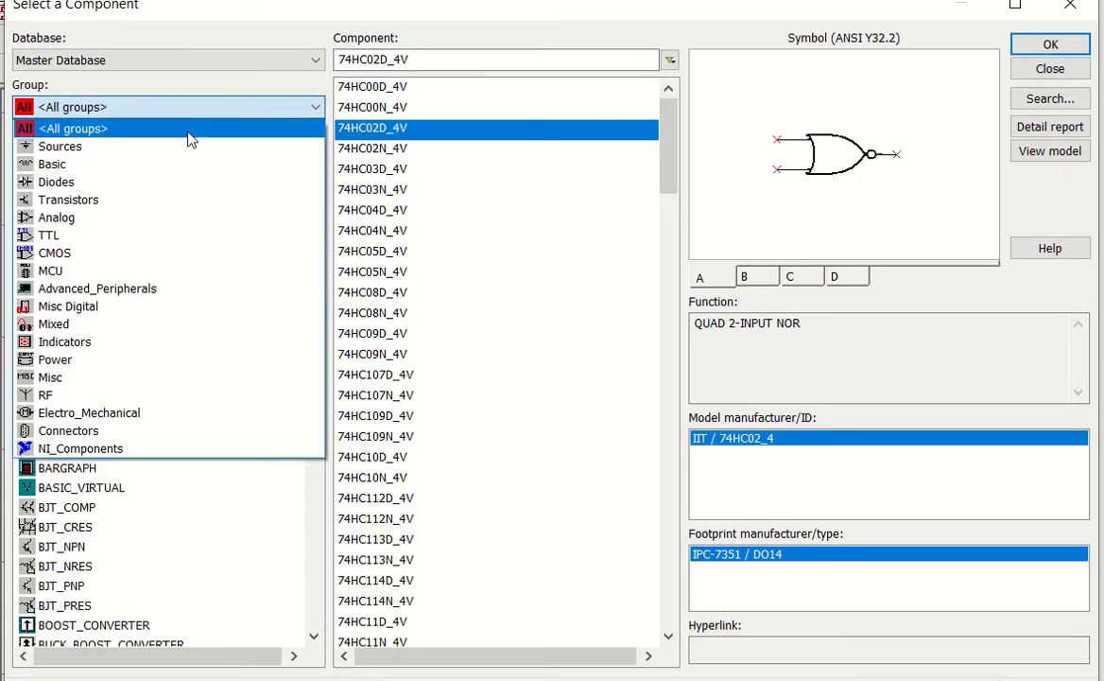
pyautogui.click(192, 146)
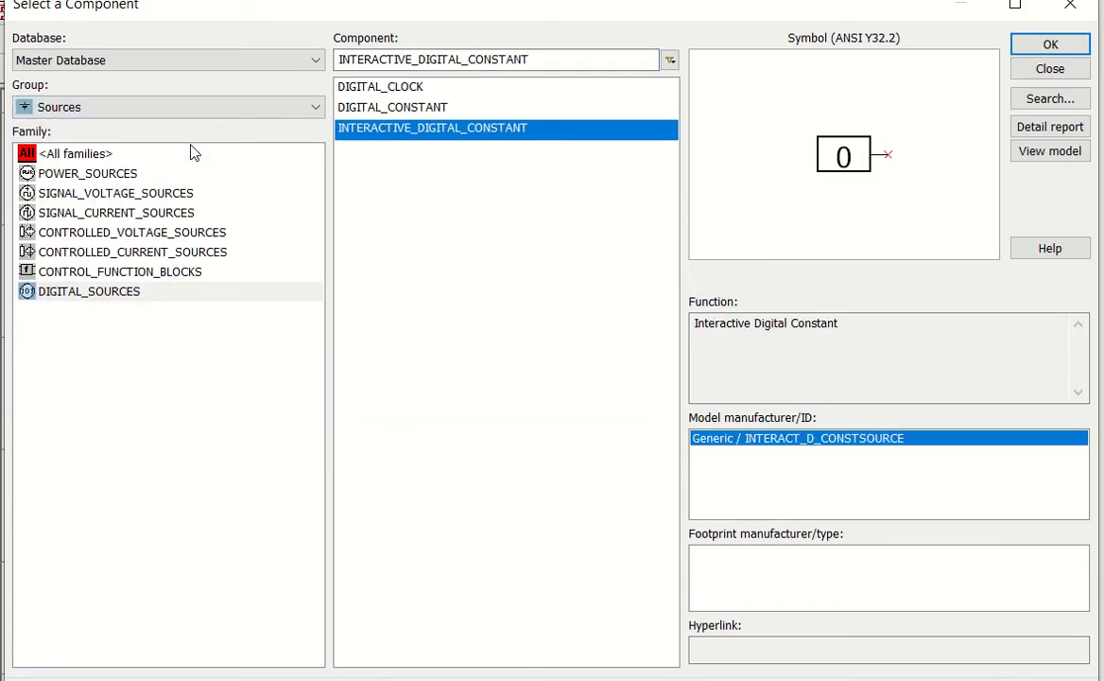
pyautogui.click(170, 289)
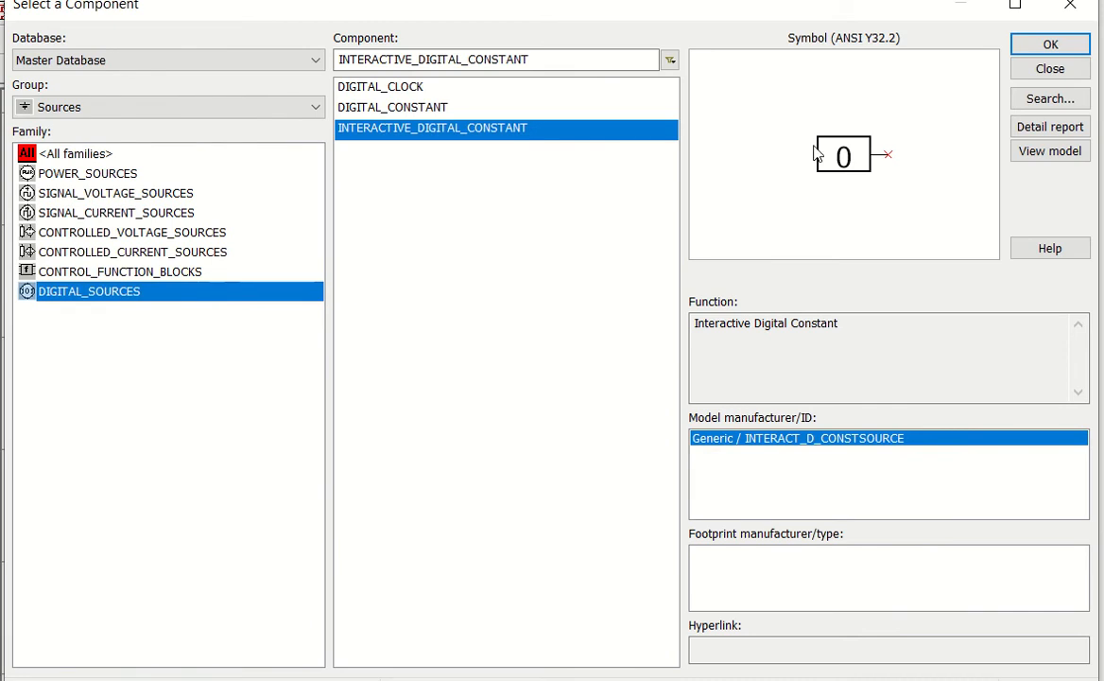
pyautogui.click(1031, 44)
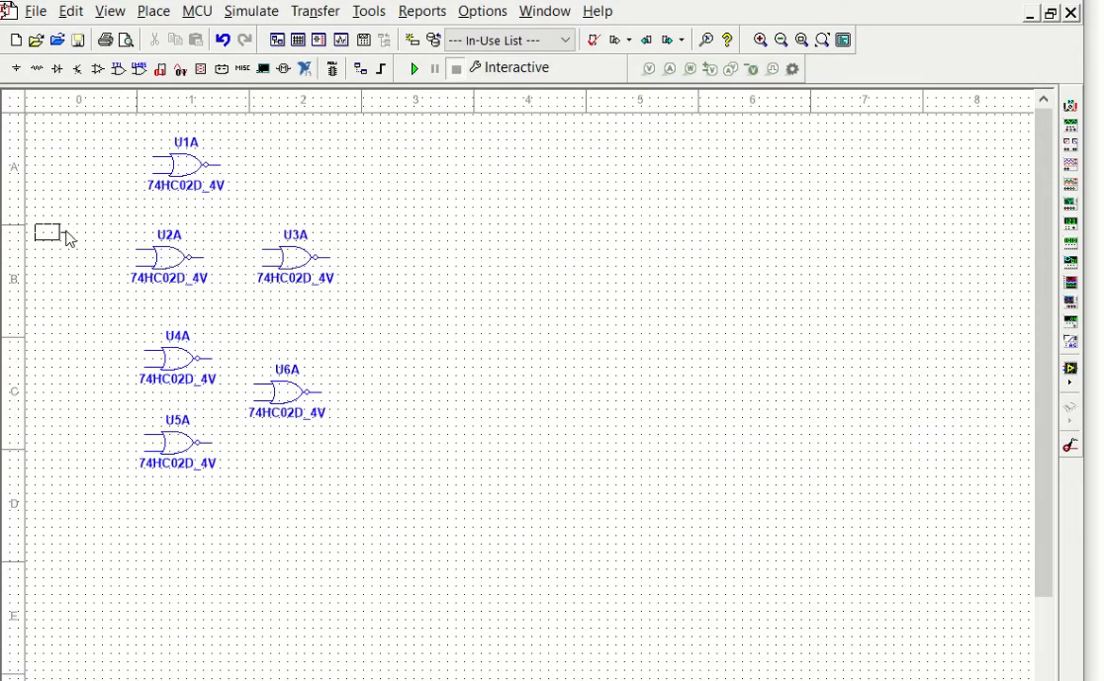
pyautogui.click(114, 168)
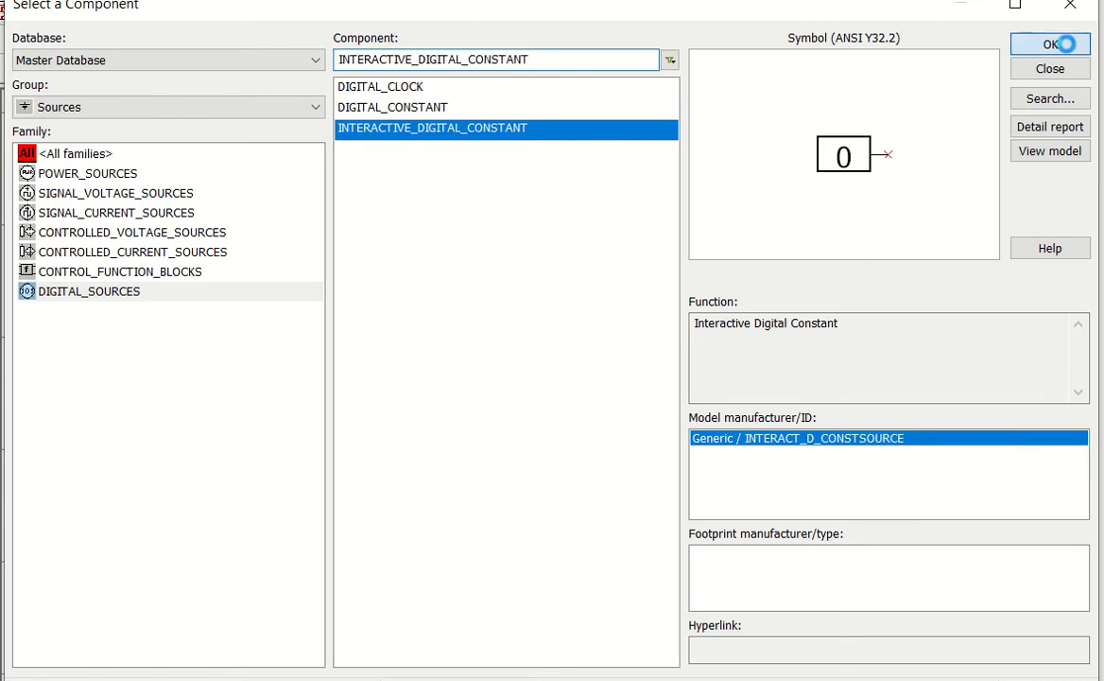
# - Place four more interactive digital constants: two left of the second-row gates and one beside each of the two stacked gates below
pyautogui.click(1050, 44)
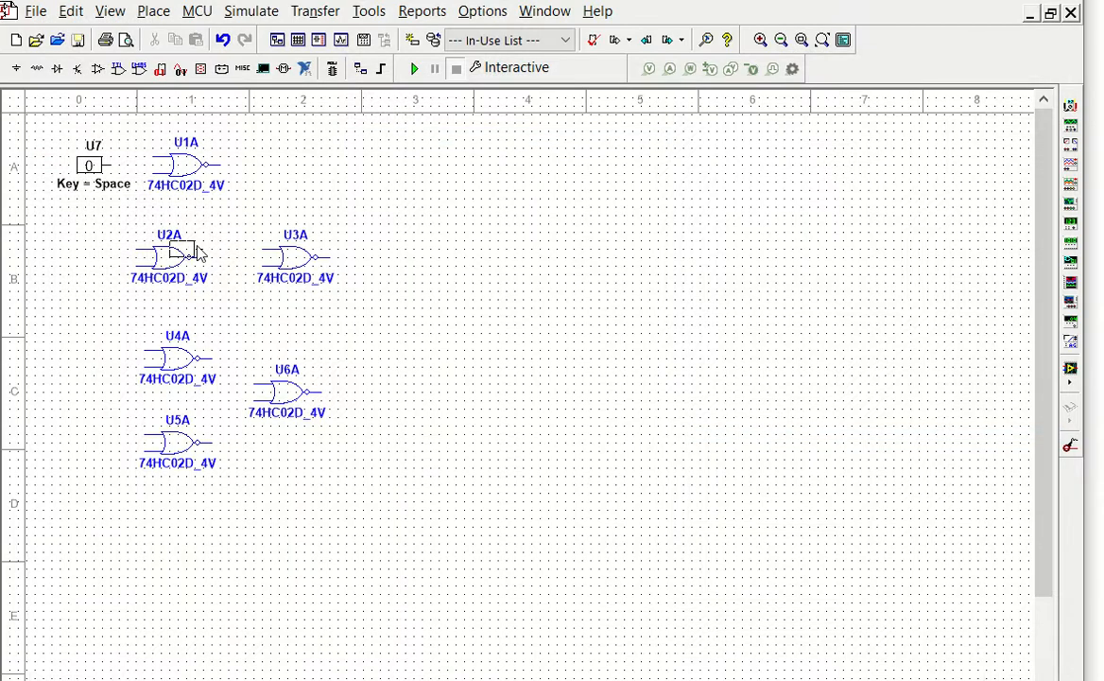
pyautogui.click(102, 248)
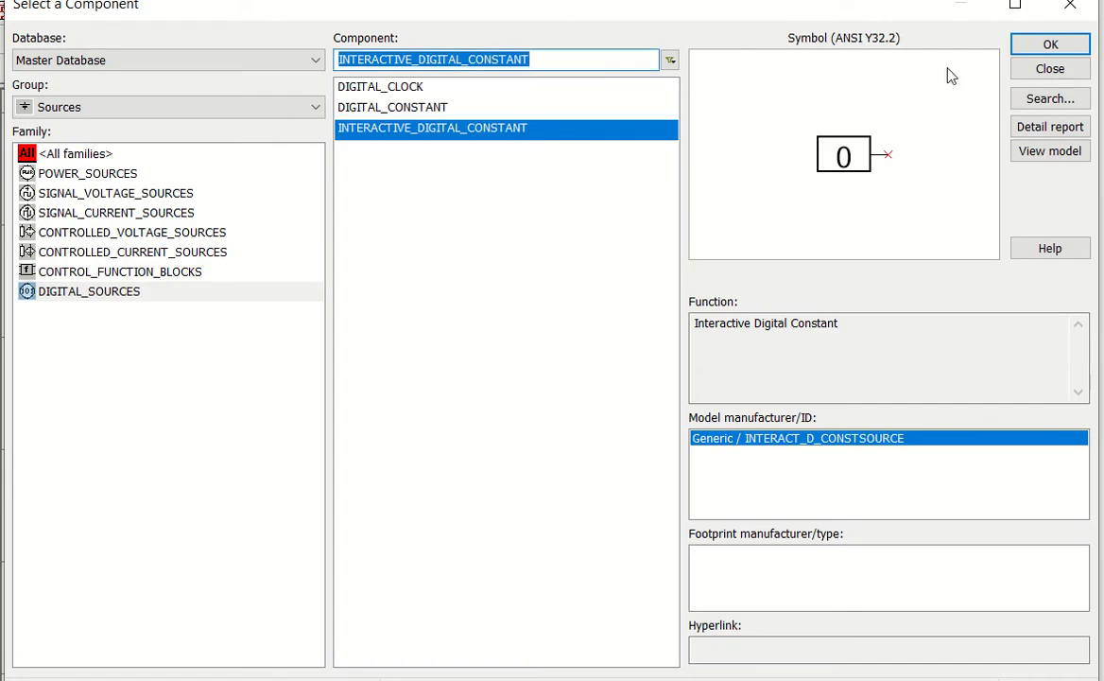
pyautogui.click(1040, 44)
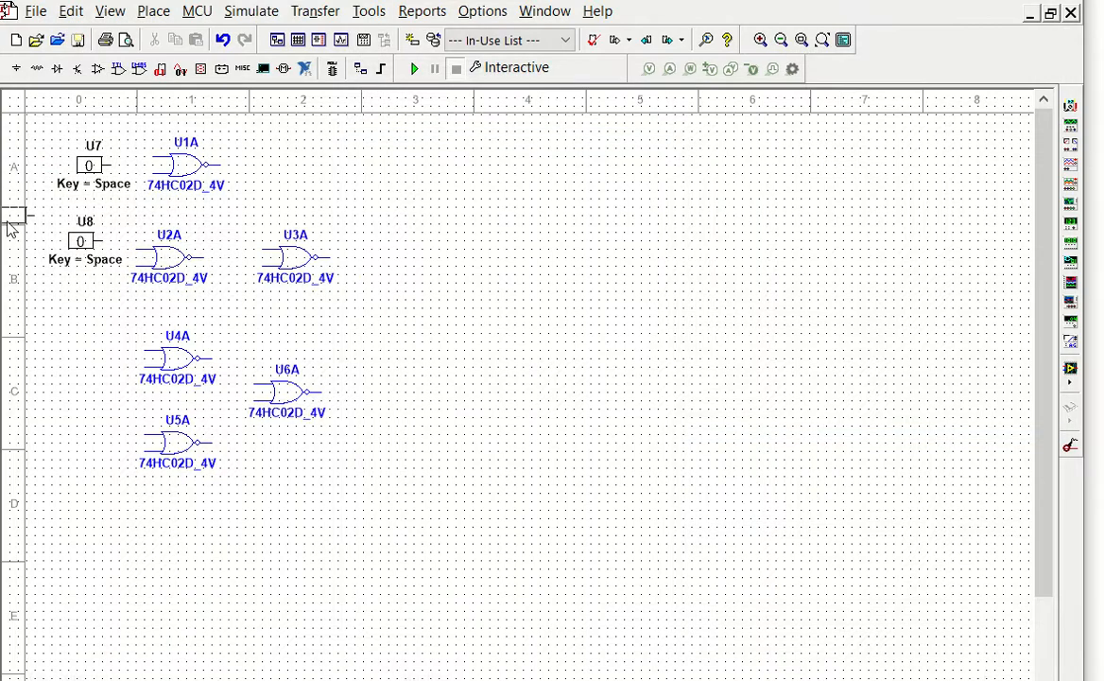
pyautogui.click(94, 288)
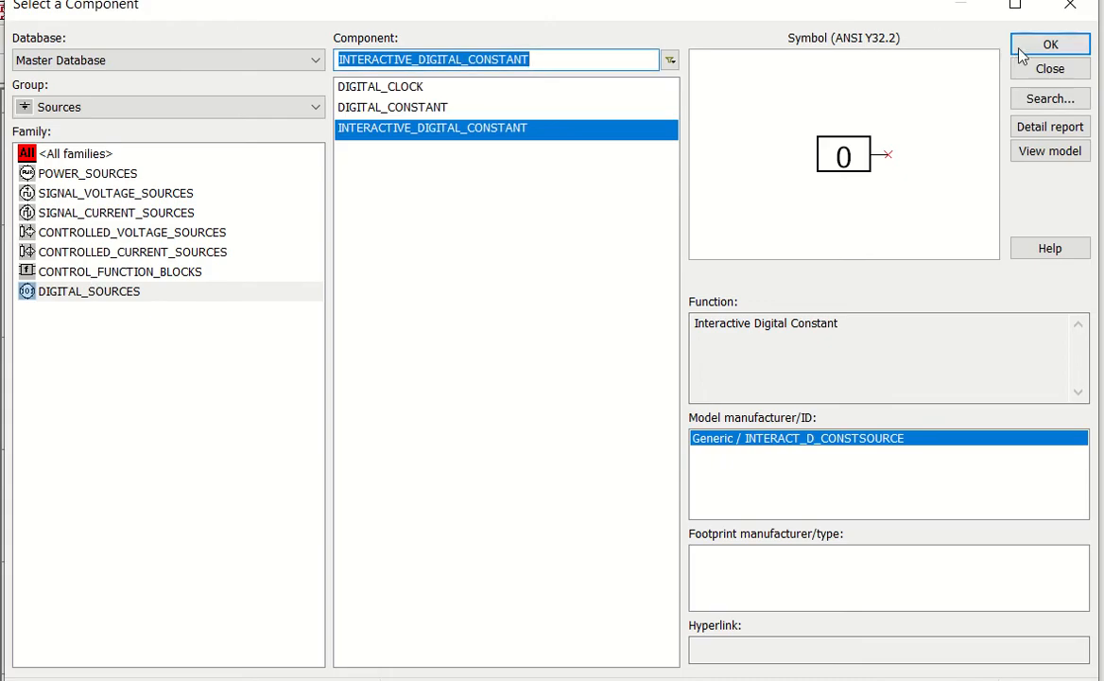
pyautogui.click(1040, 47)
pyautogui.click(98, 356)
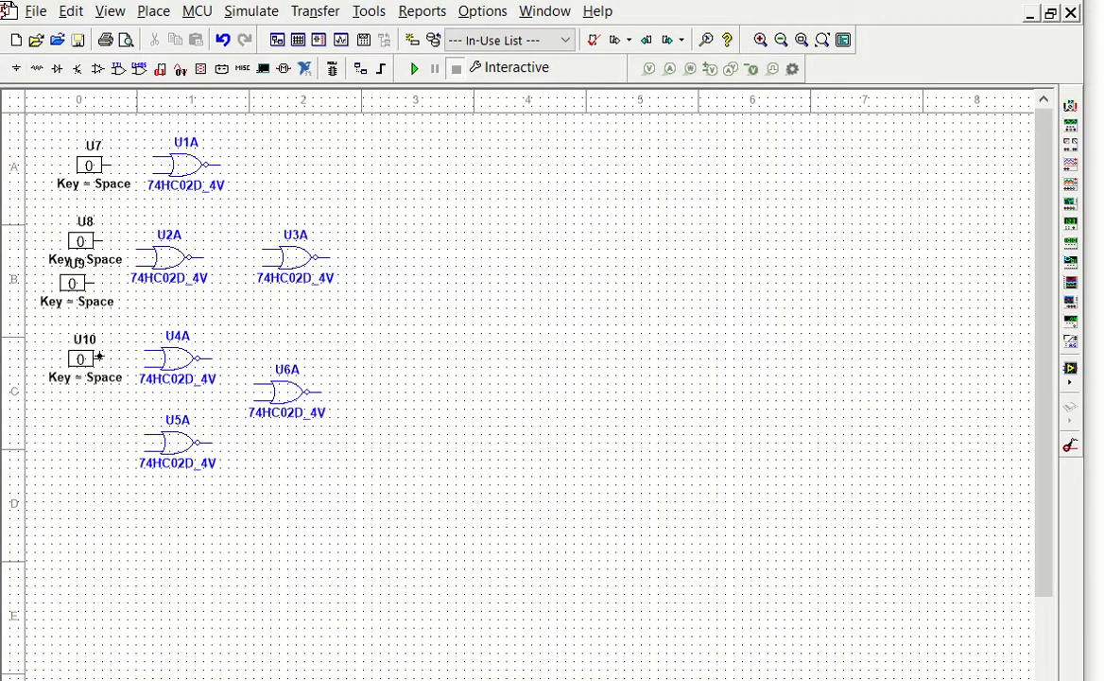
pyautogui.click(1045, 44)
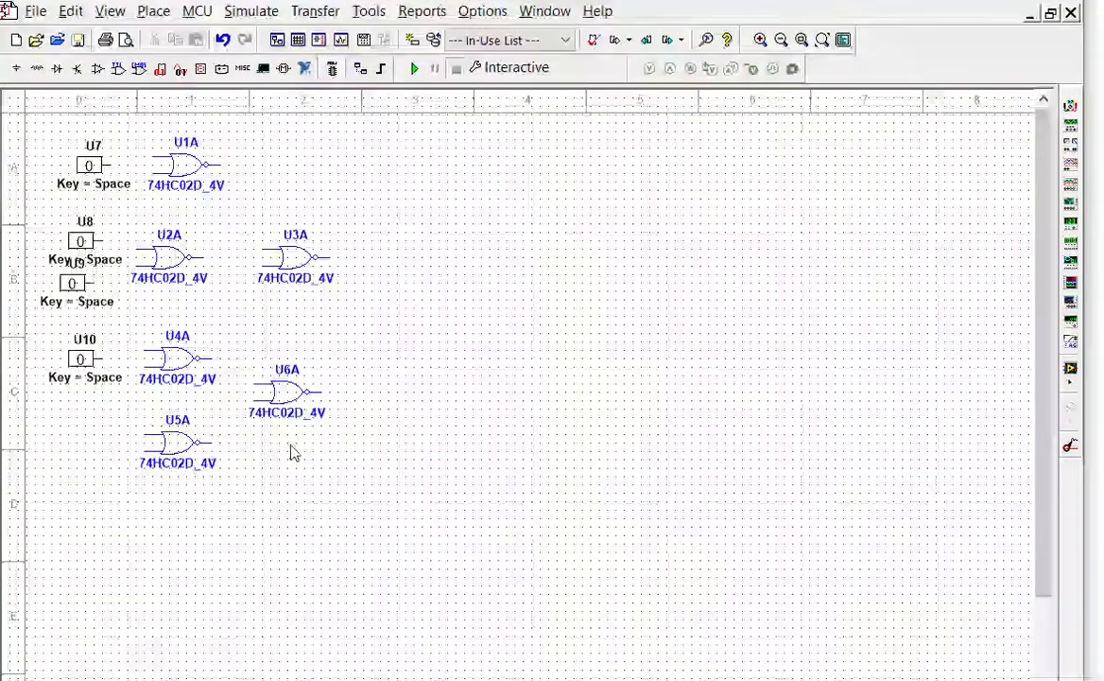
pyautogui.click(98, 467)
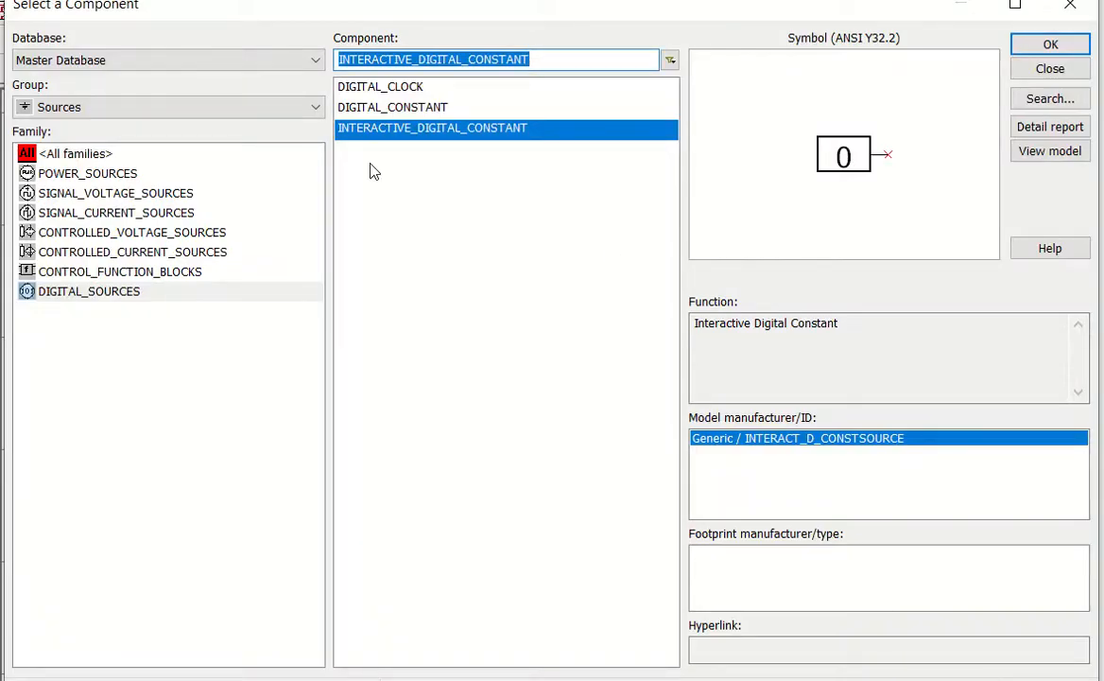
# - Place a PROBE_RED from the Indicators group to the right of the top NOR gate
pyautogui.click(217, 113)
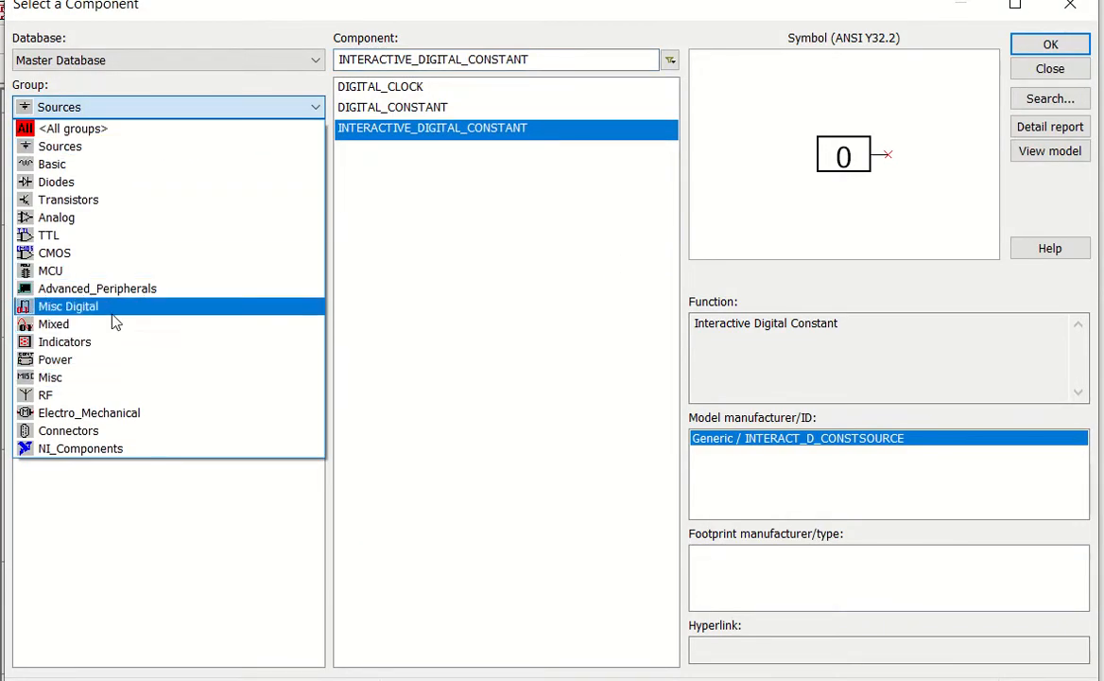
pyautogui.click(119, 346)
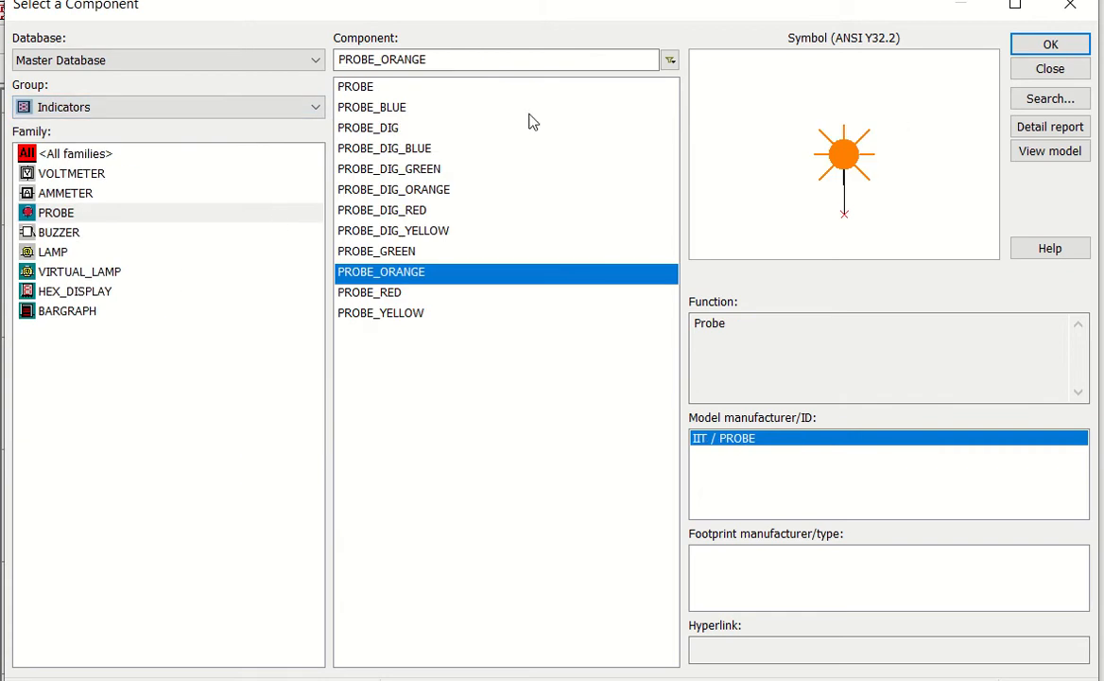
pyautogui.click(417, 293)
pyautogui.click(1050, 44)
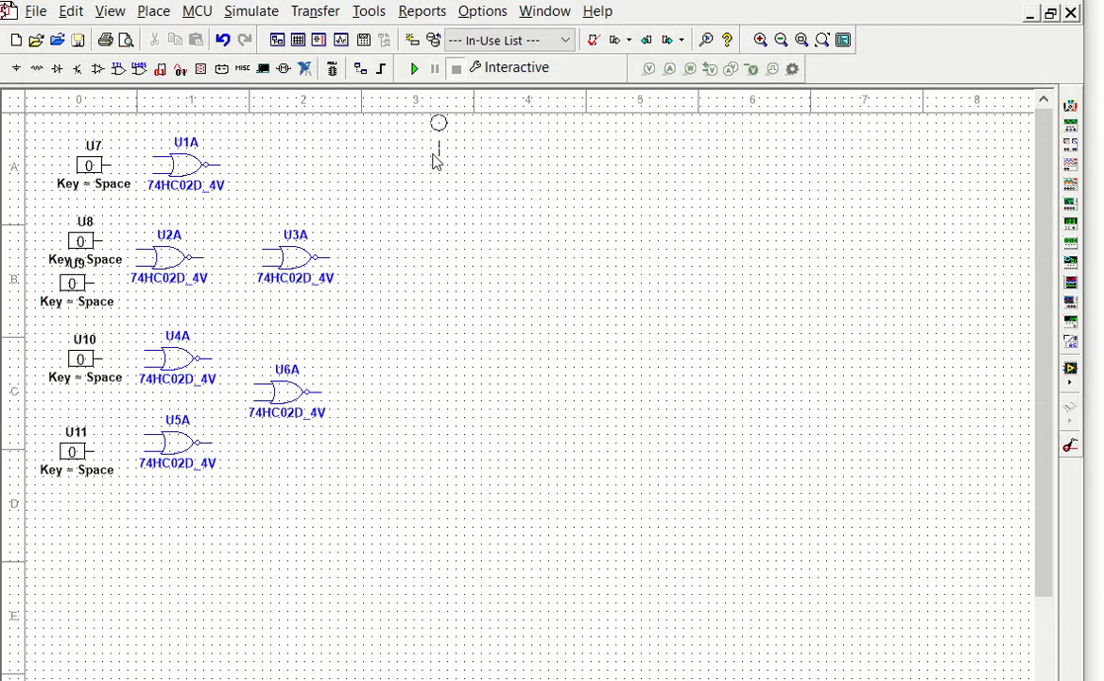
pyautogui.click(287, 175)
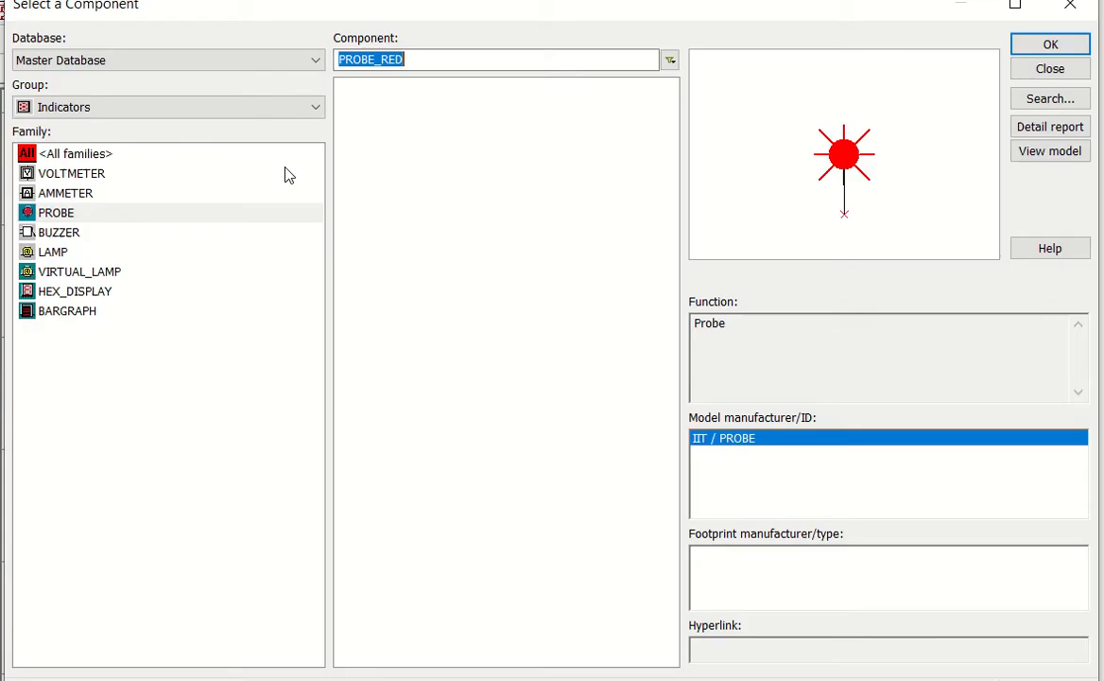
# - Place a PROBE_BLUE from the Indicators group to the right of the second-row NOR gates
pyautogui.click(395, 106)
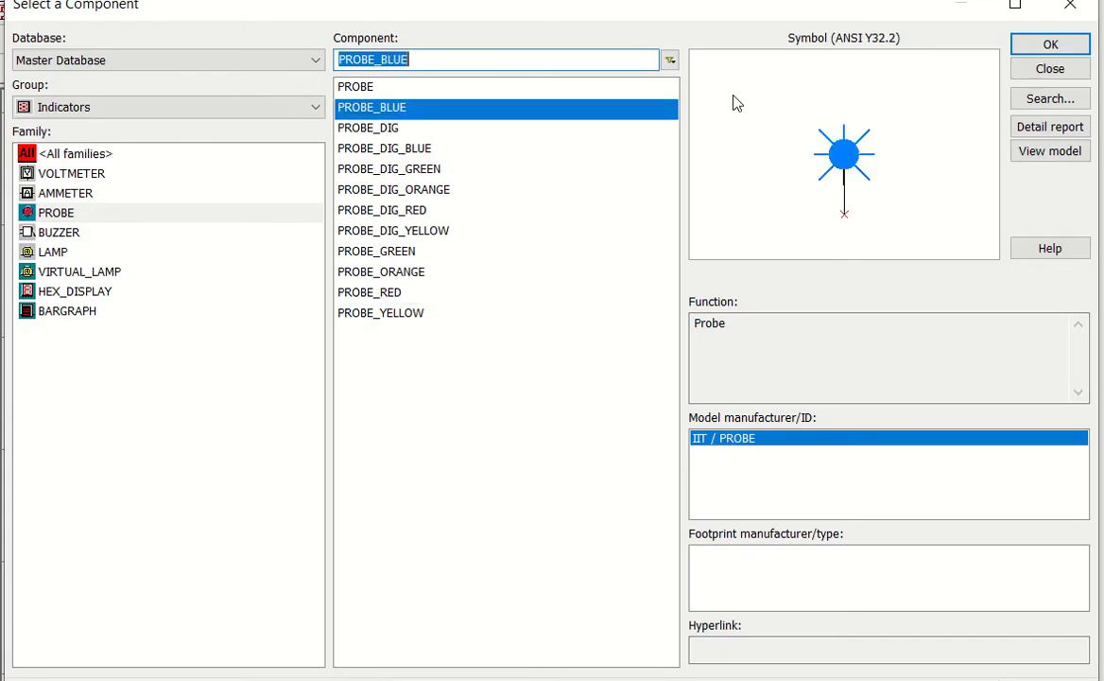
pyautogui.click(1042, 49)
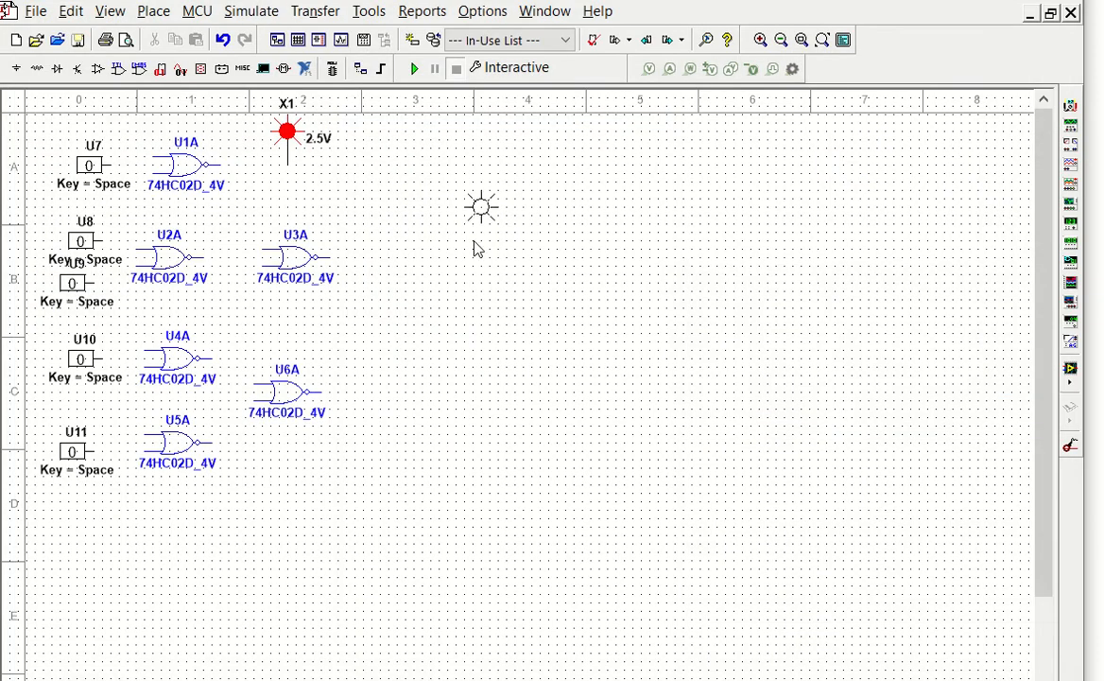
pyautogui.click(391, 256)
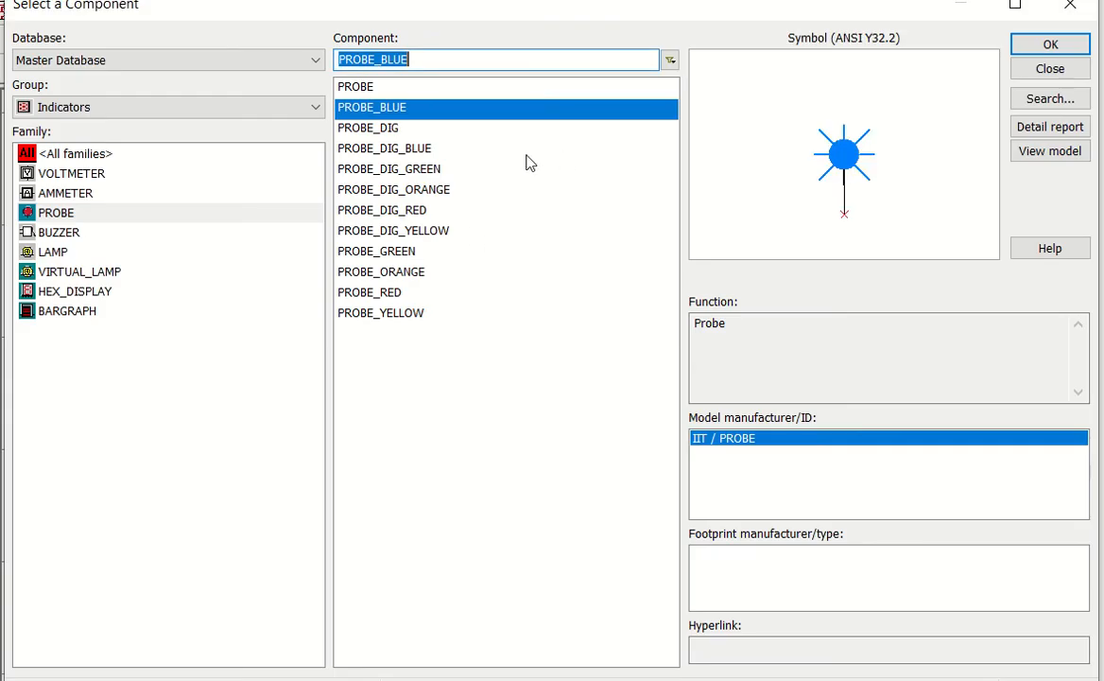
# - Place a PROBE_GREEN above and to the right of U6A, and end component placement
pyautogui.click(405, 249)
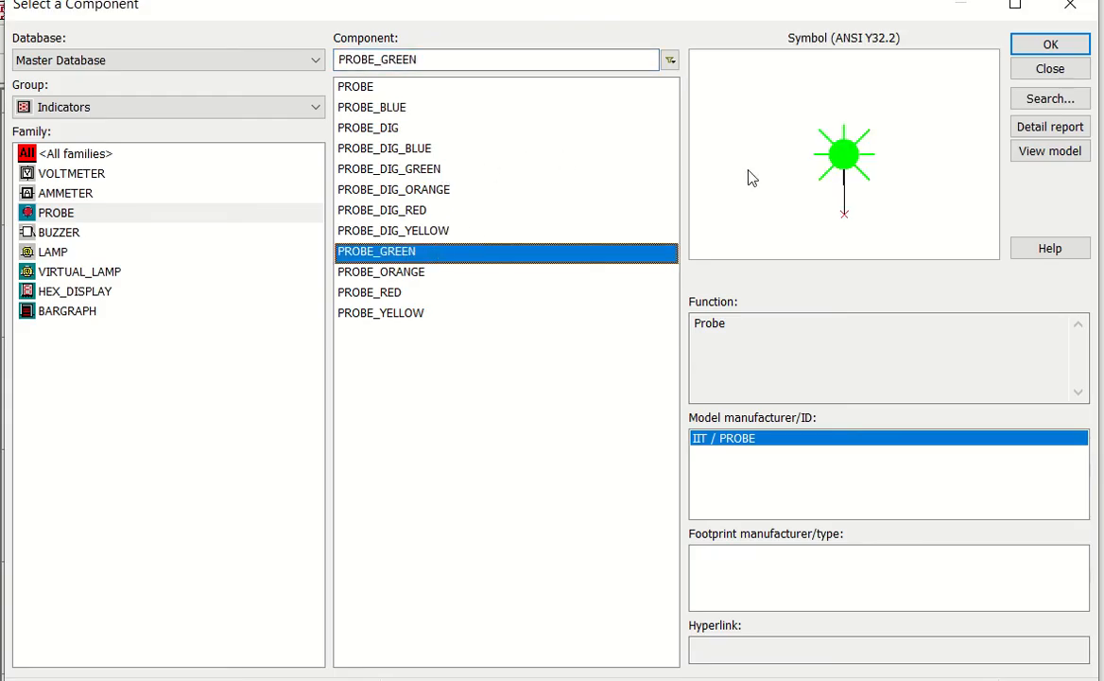
pyautogui.click(1033, 44)
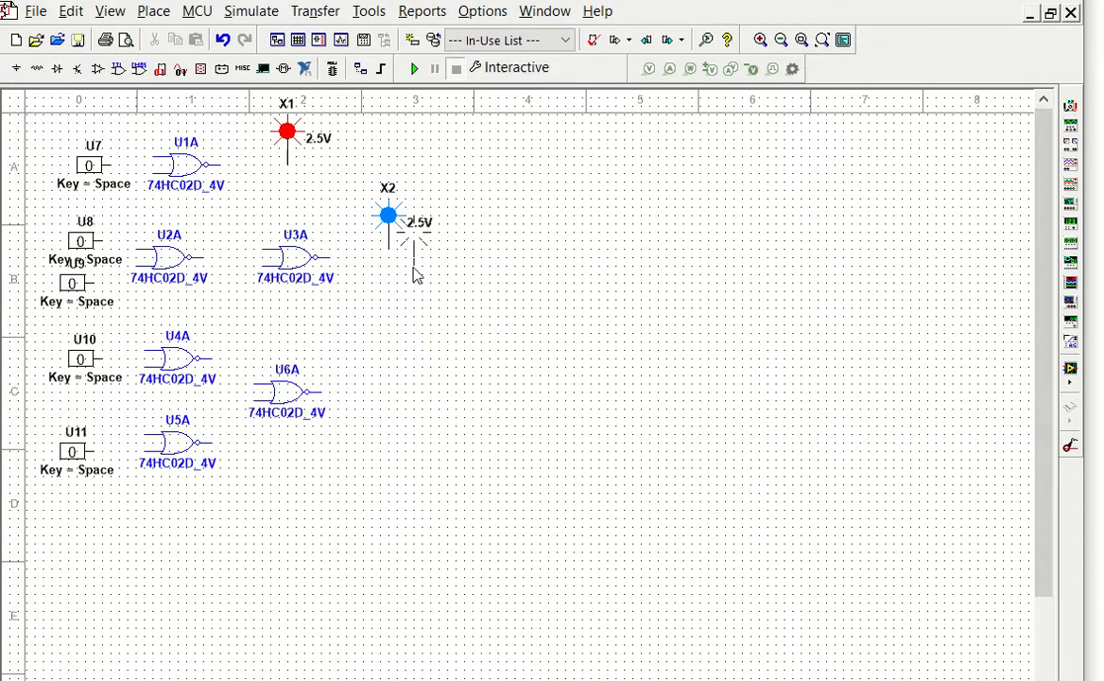
pyautogui.click(377, 383)
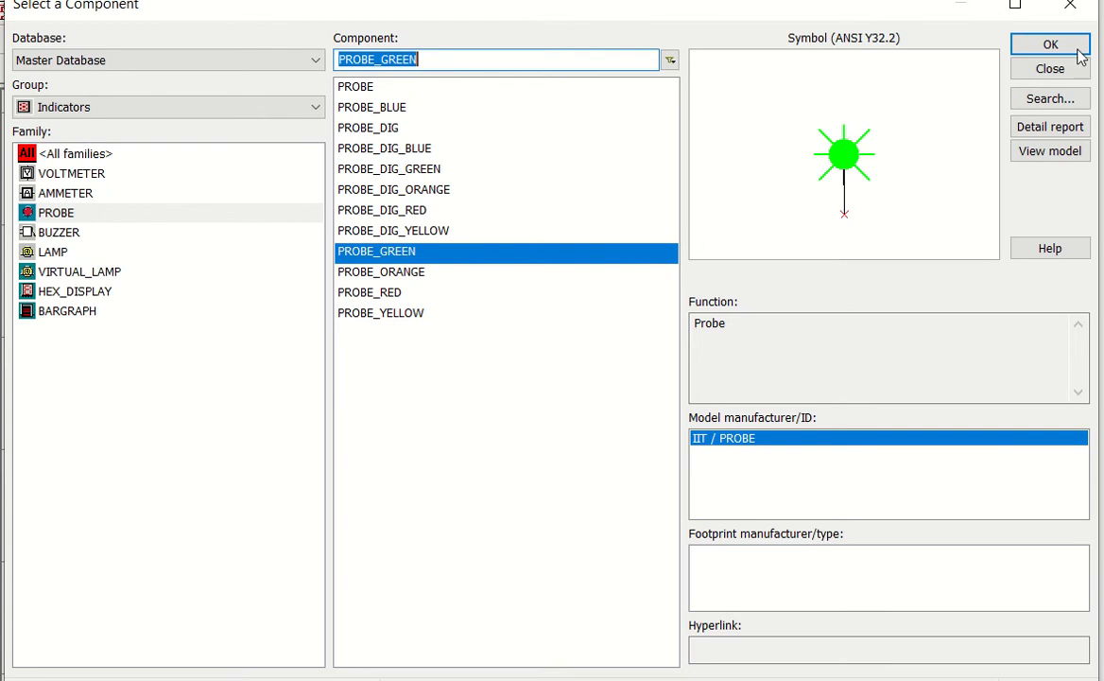
pyautogui.click(1078, 6)
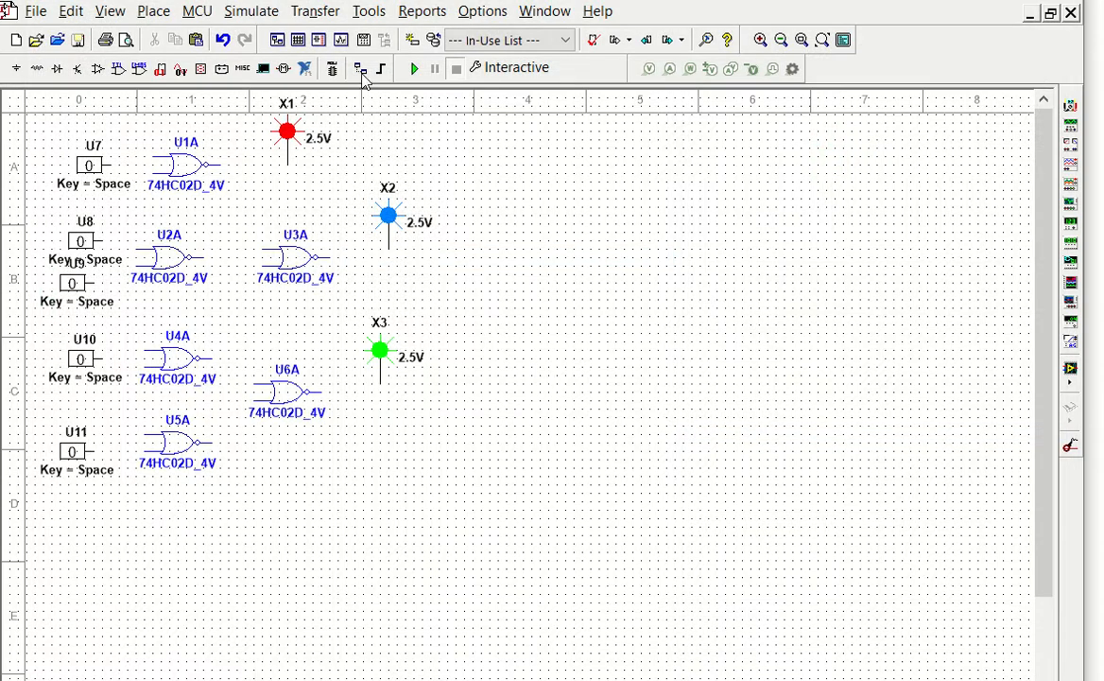
# - Nudge U7 up one grid step and wire the top row from U7 through U1A's tied inputs to probe X1
pyautogui.click(115, 172)
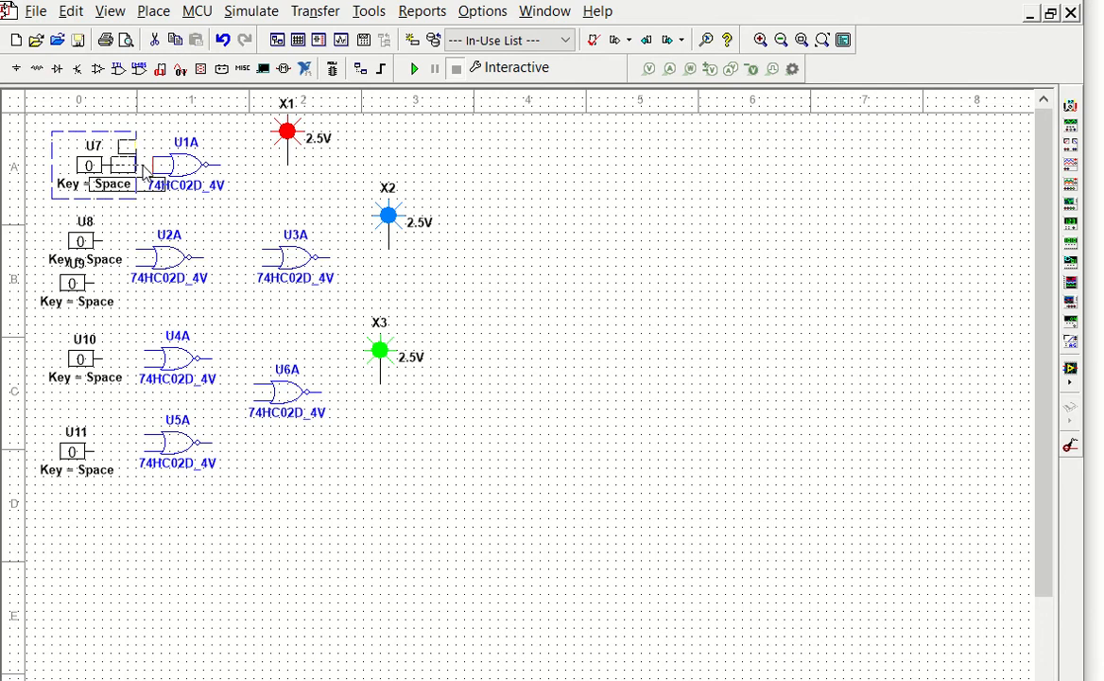
pyautogui.press('Up')
pyautogui.click(112, 157)
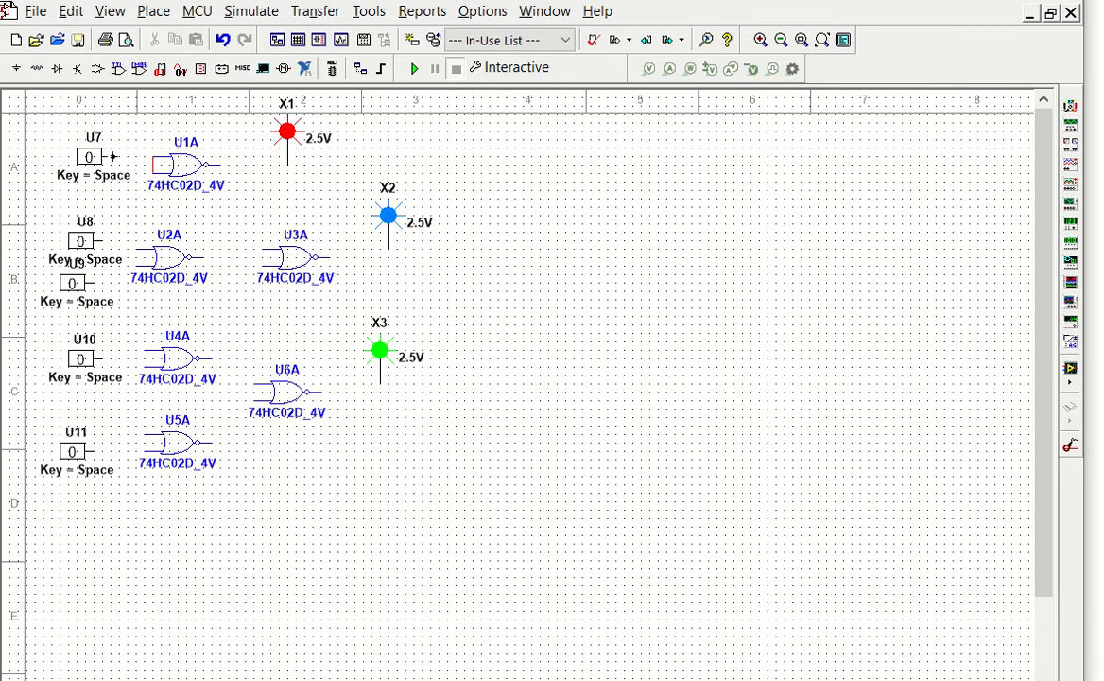
pyautogui.click(155, 165)
pyautogui.click(287, 167)
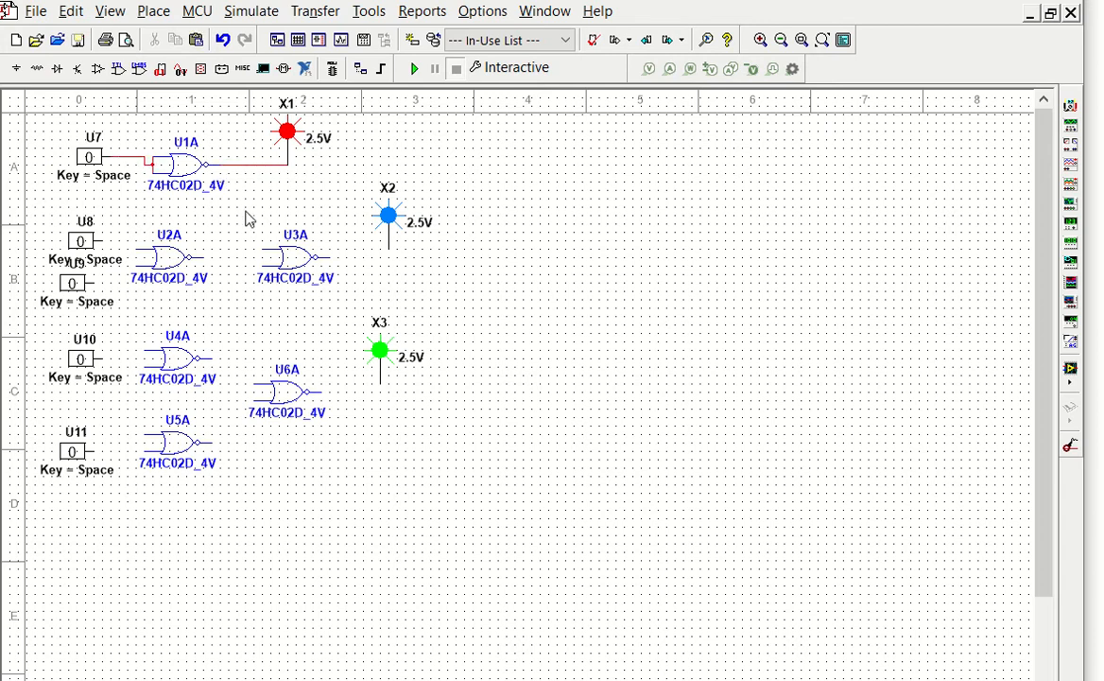
# - Wire the second row from U8 and U9 into U2A and on through U3A's tied inputs to probe X2
pyautogui.click(137, 252)
pyautogui.click(133, 267)
pyautogui.click(200, 260)
pyautogui.click(259, 252)
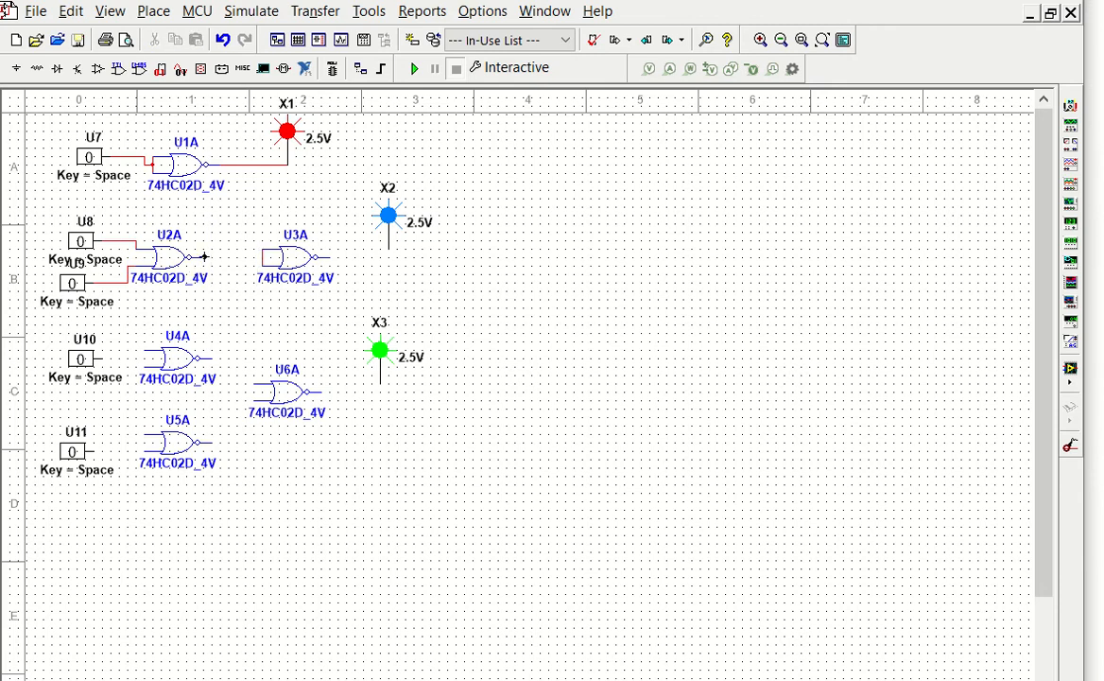
pyautogui.click(264, 258)
pyautogui.click(389, 251)
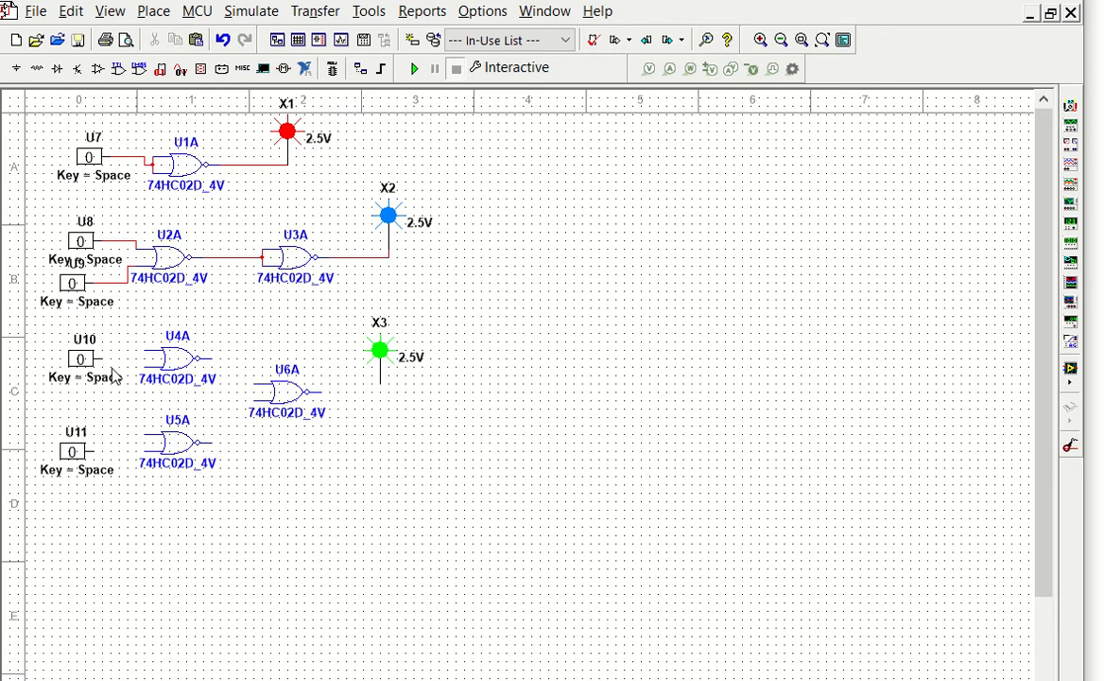
# - Wire the outputs of U4A and U5A to U6A's inputs, and U6A's output to probe X3
pyautogui.click(144, 365)
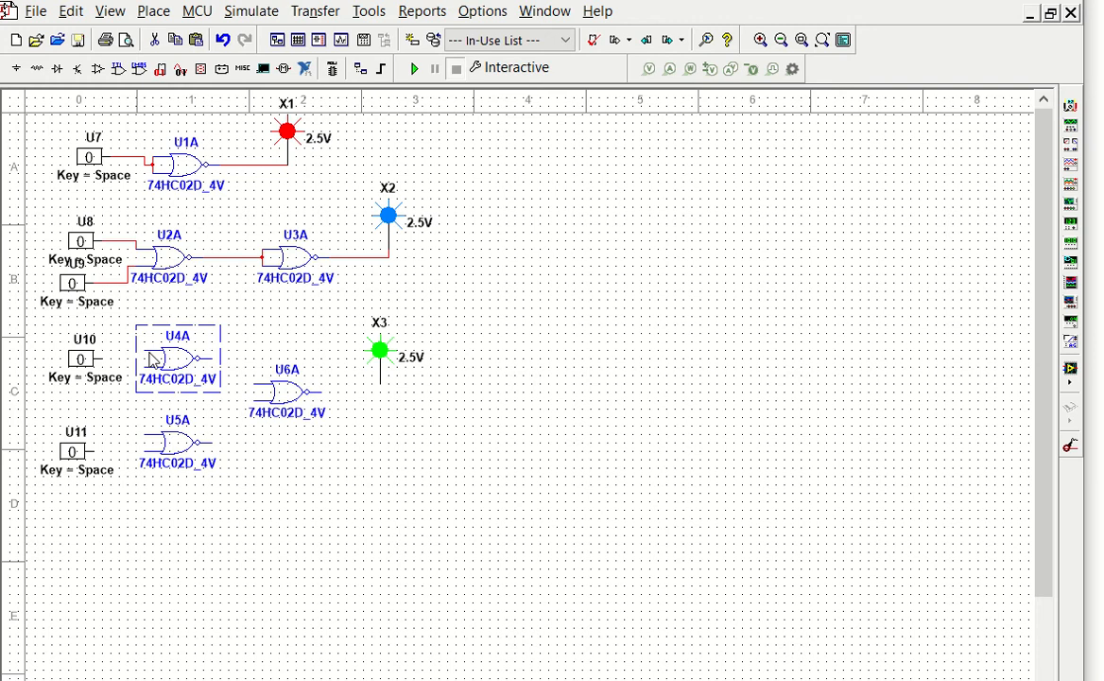
pyautogui.click(320, 394)
pyautogui.click(380, 385)
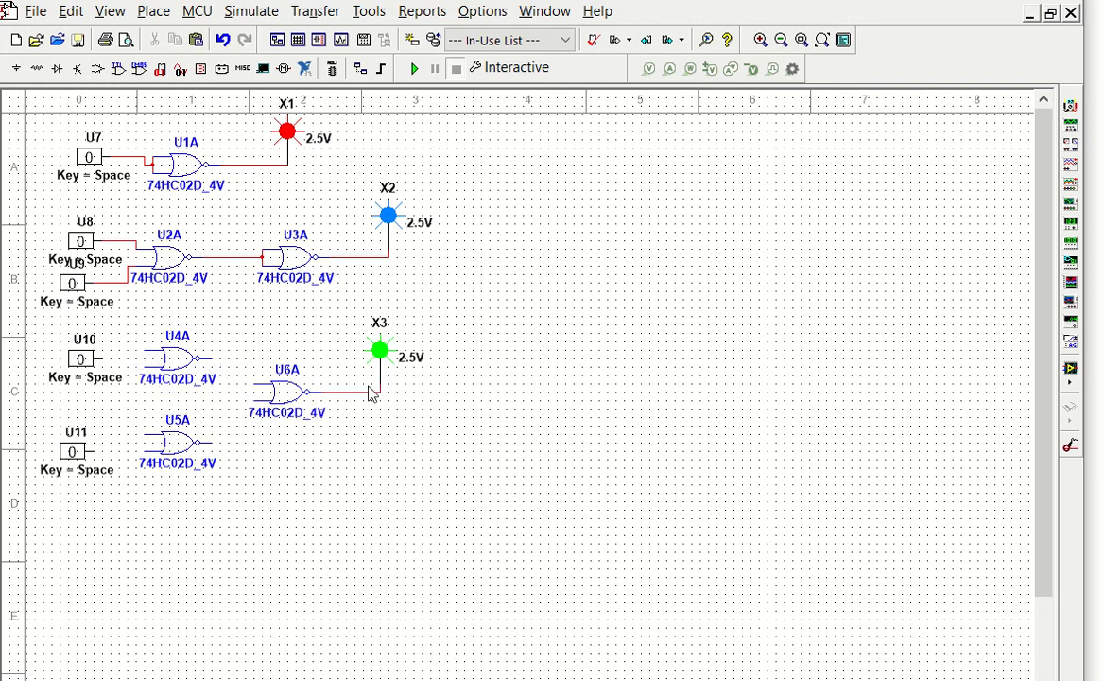
pyautogui.click(214, 360)
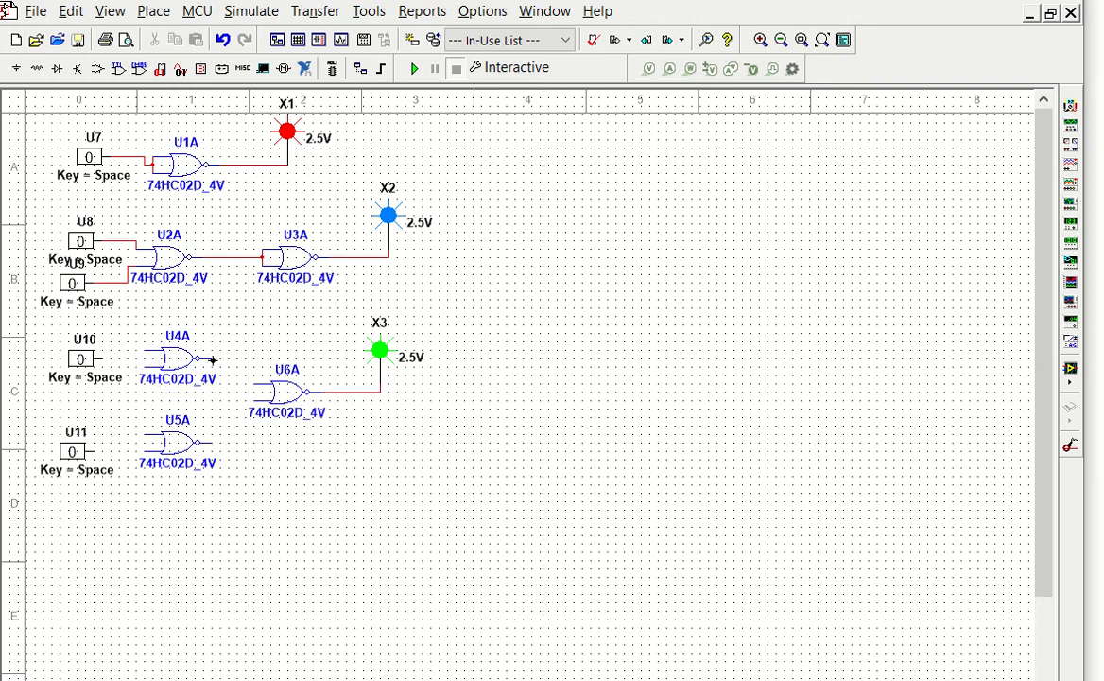
pyautogui.click(255, 386)
pyautogui.click(213, 444)
pyautogui.click(255, 401)
# - Tie the inputs of U4A and U5A together and connect U10 to U4A and U11 to U5A
pyautogui.click(145, 366)
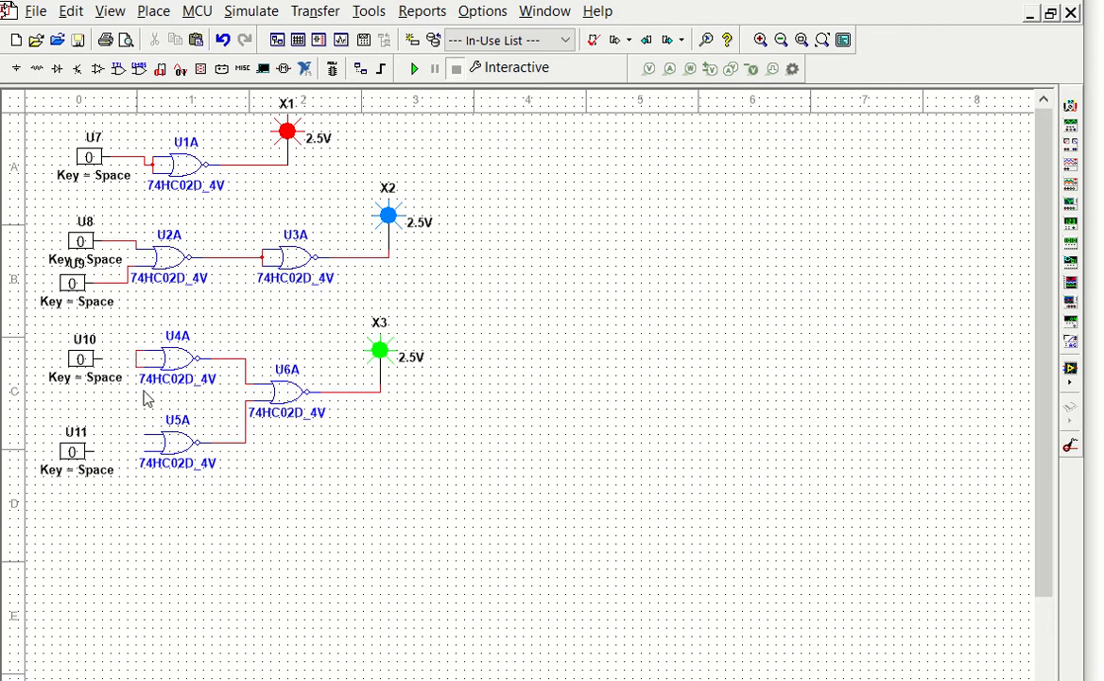
pyautogui.click(145, 450)
pyautogui.click(135, 360)
pyautogui.click(145, 441)
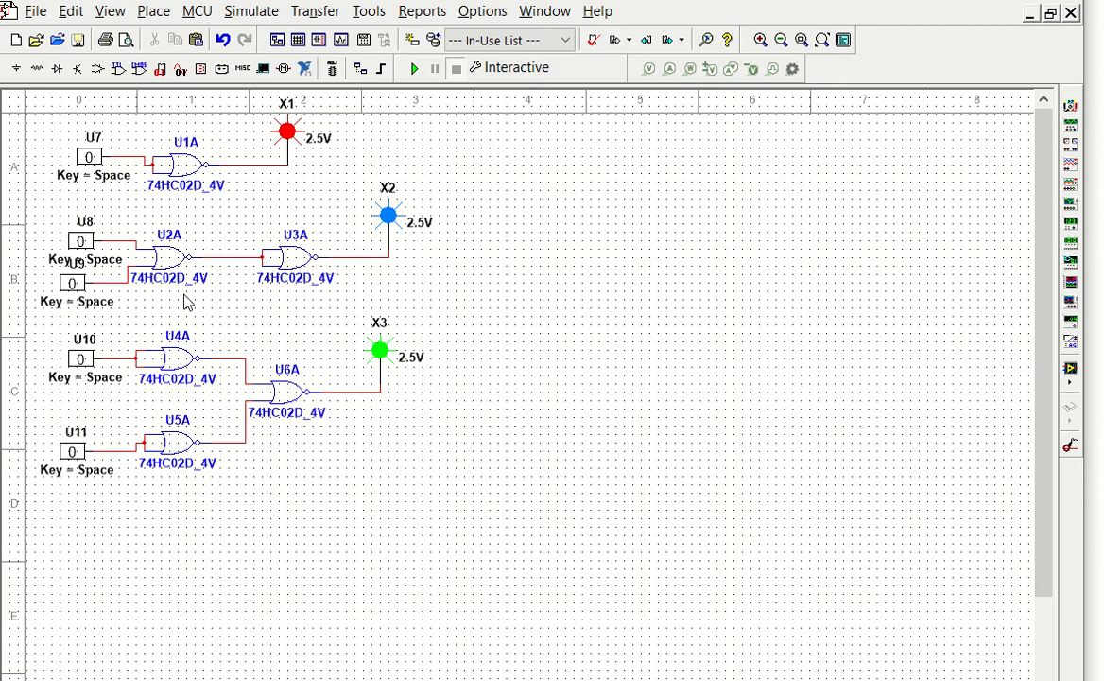
# - Run the simulation and set digital inputs U7 and U8 to 1 and U9 to 0
pyautogui.click(414, 70)
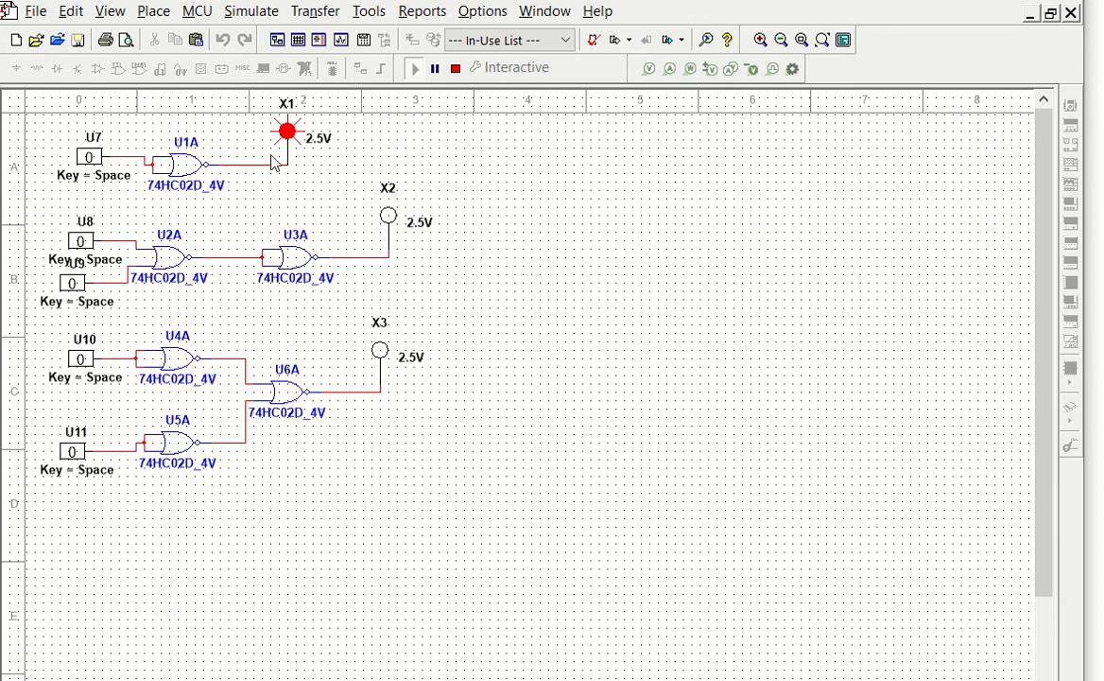
pyautogui.click(92, 165)
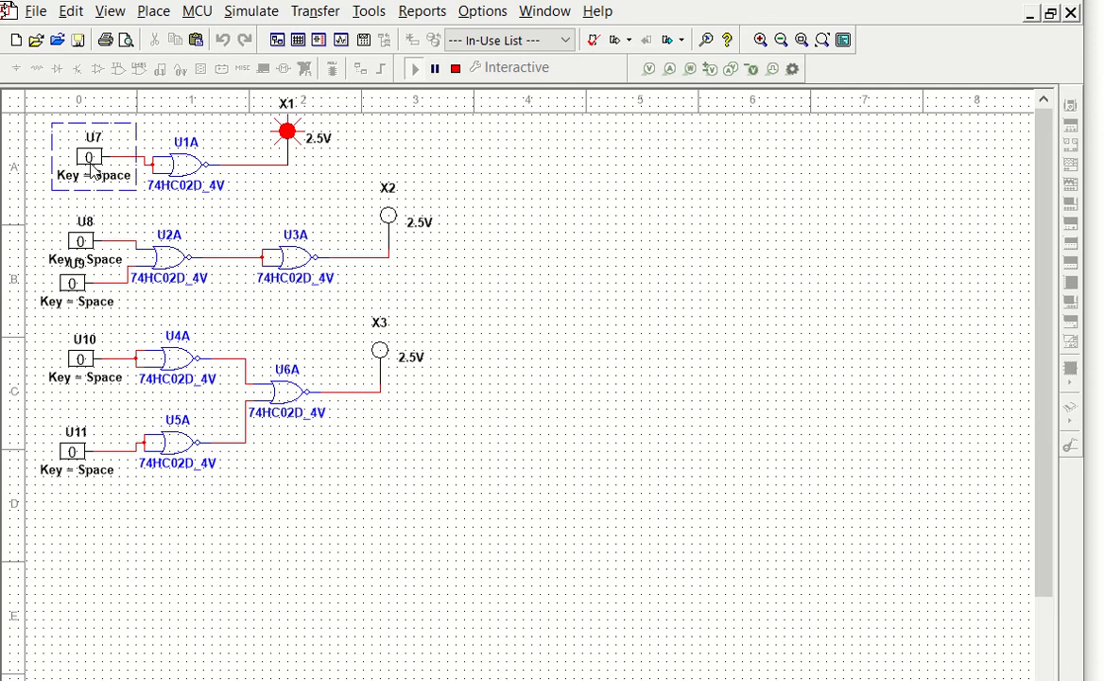
pyautogui.click(89, 159)
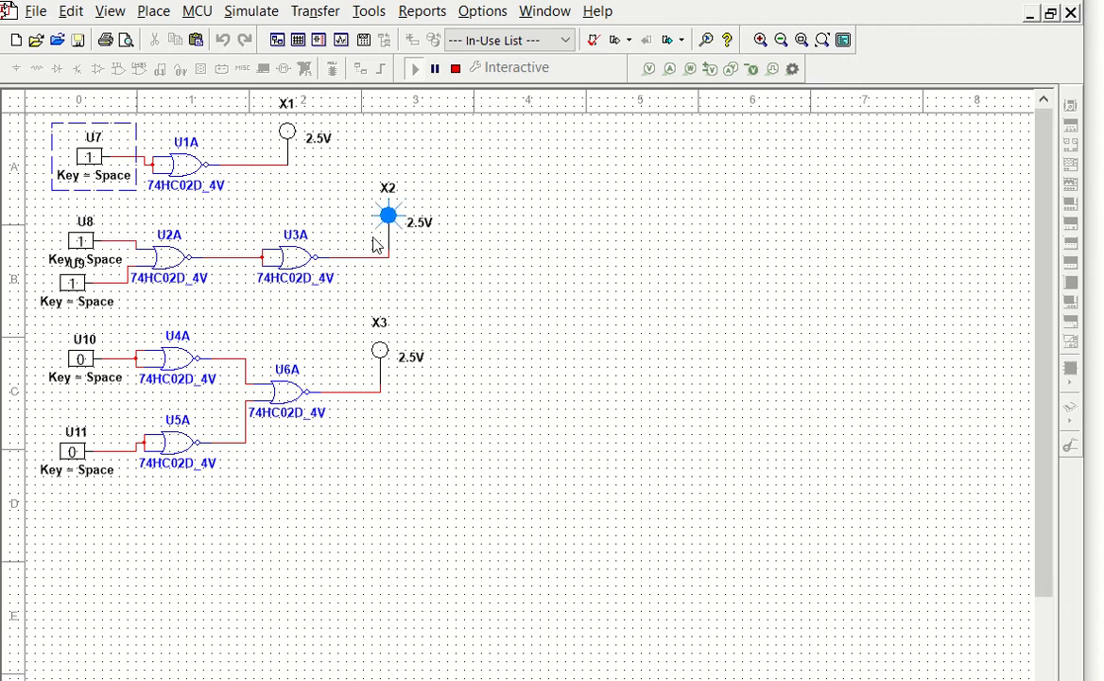
pyautogui.click(72, 282)
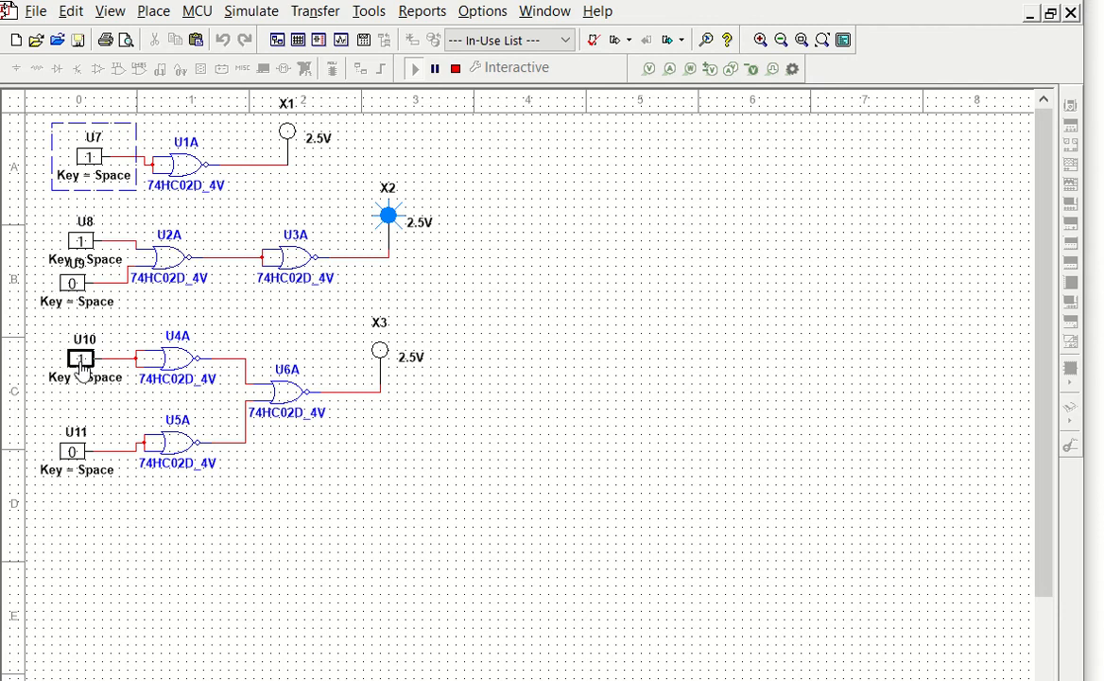
# - Test the third circuit by toggling U10 and U11, ending with U10 at 0 and U11 at 1, and toggle U8
pyautogui.moveTo(74, 451); pyautogui.dragTo(73, 460)
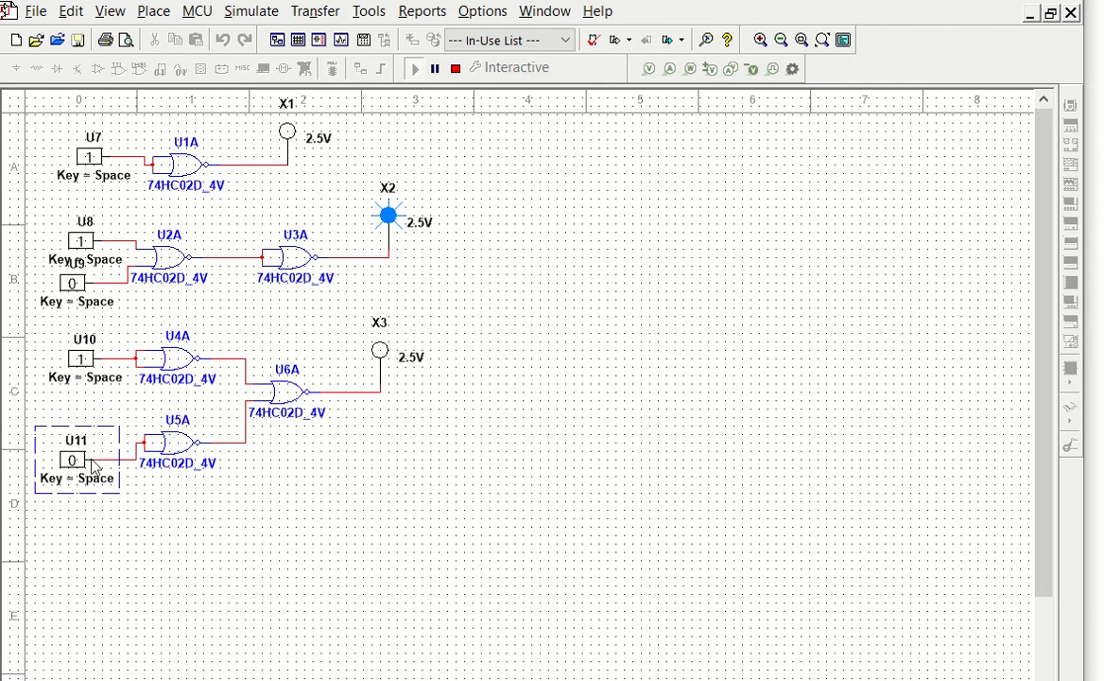
pyautogui.click(85, 462)
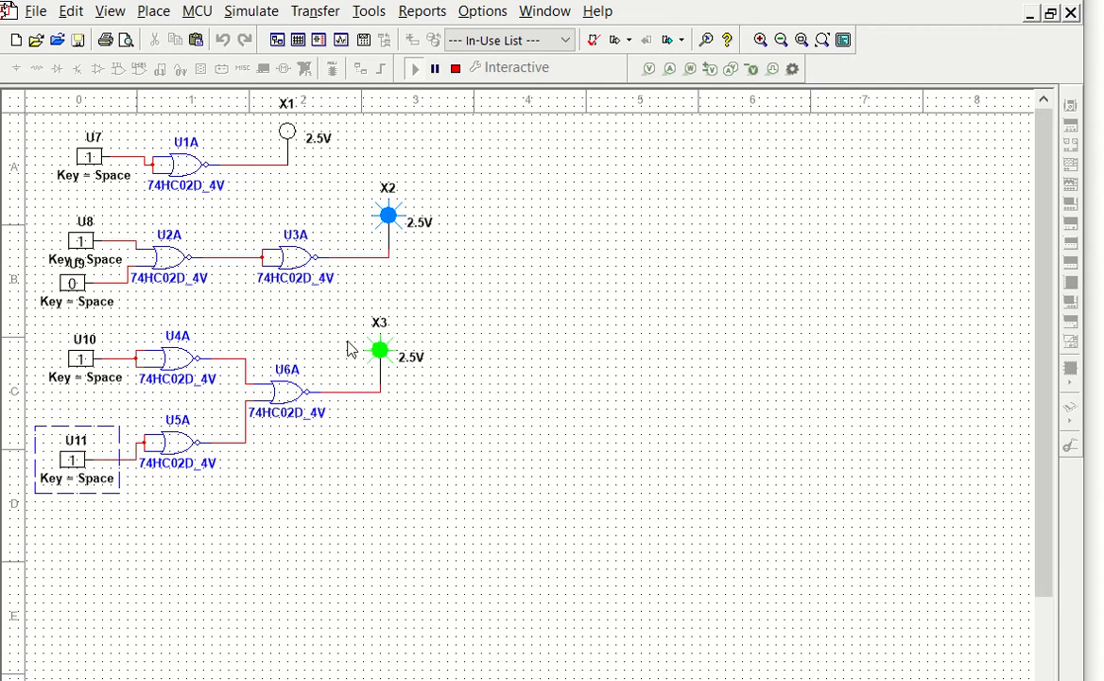
pyautogui.click(83, 462)
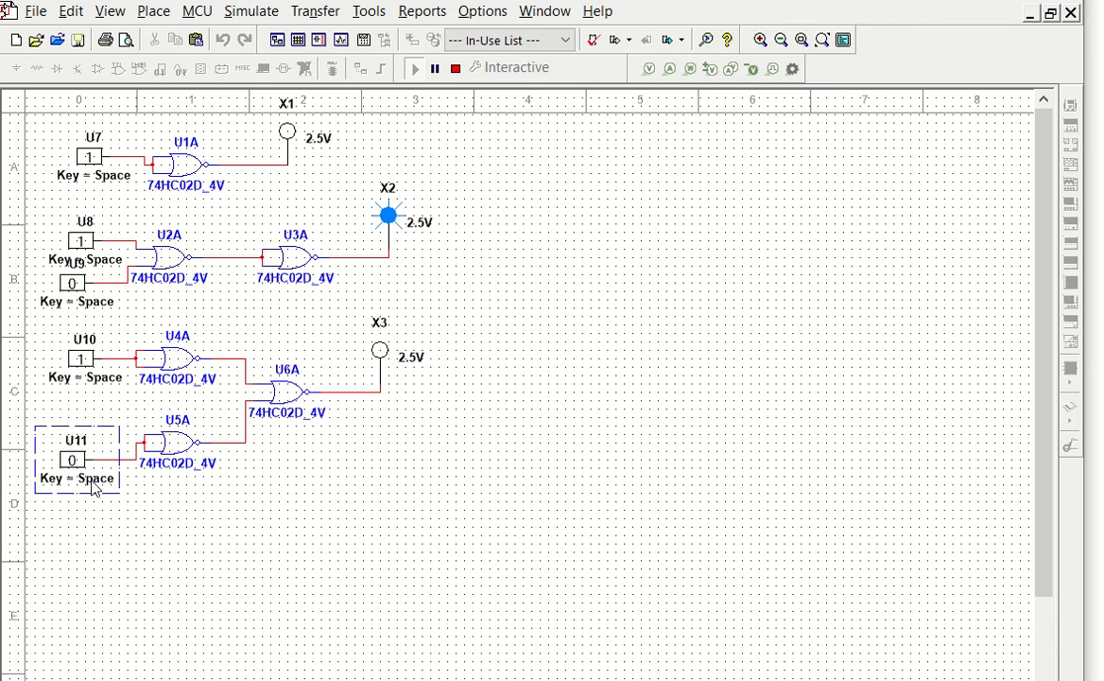
pyautogui.click(81, 358)
pyautogui.click(85, 360)
pyautogui.click(74, 459)
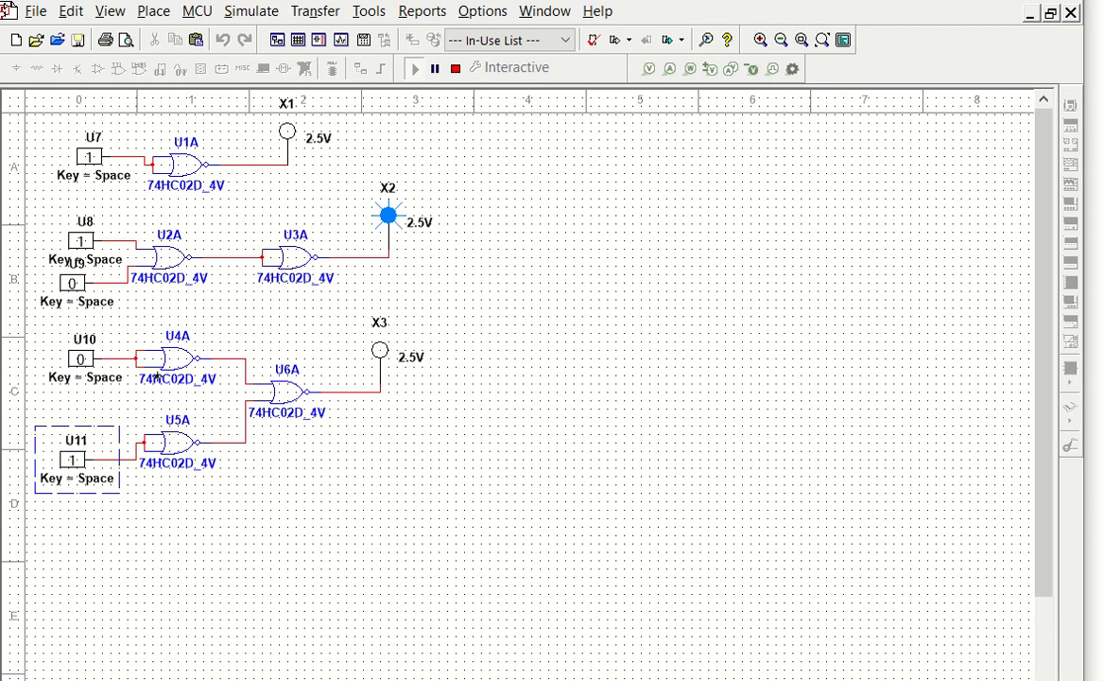
pyautogui.click(84, 242)
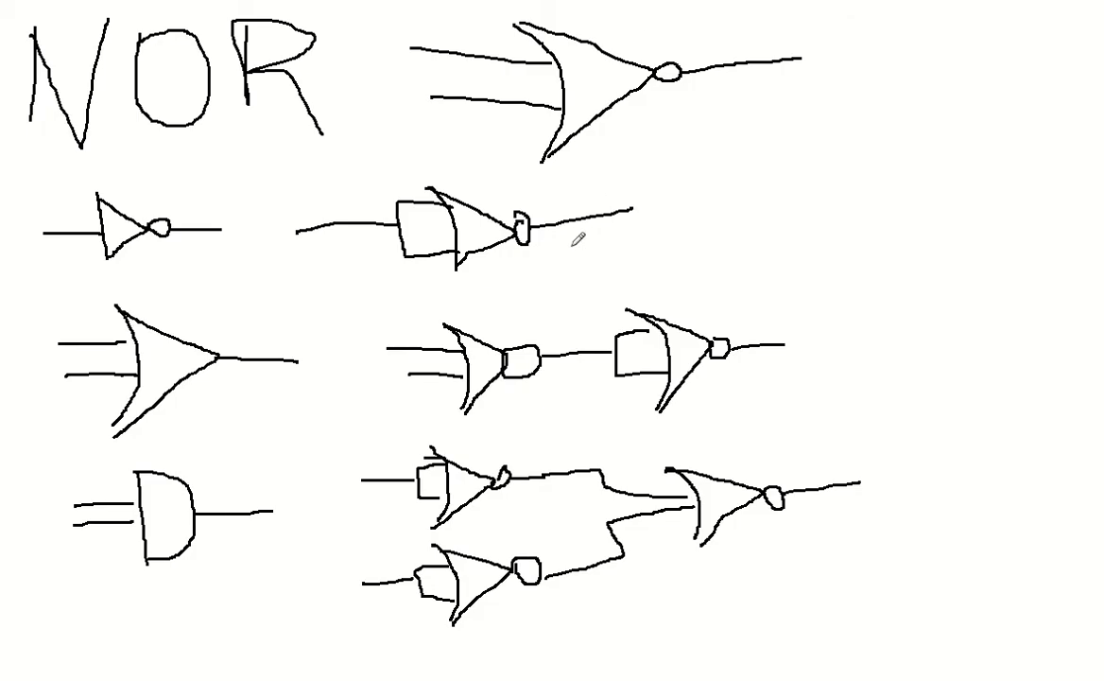
# - Switch to the whiteboard and draw a NOR gate with tied inputs and an output line after the lowest circuit's final gate
pyautogui.scroll(-3, 579, 240)
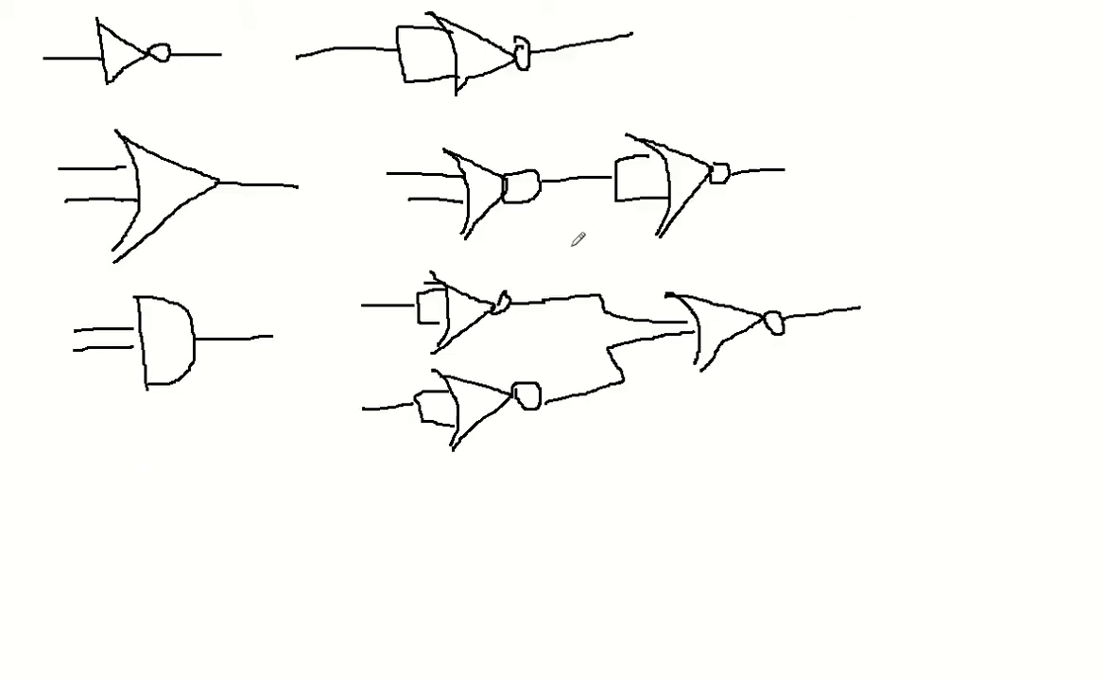
pyautogui.scroll(3, 579, 240)
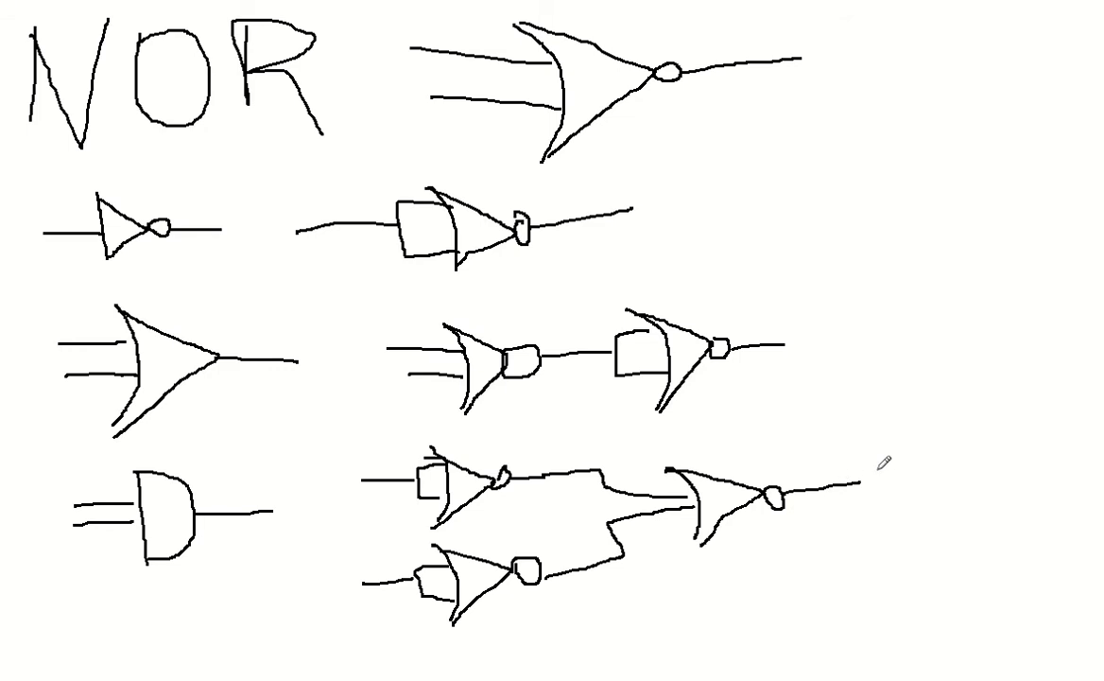
pyautogui.moveTo(891, 462)
pyautogui.mouseDown()
pyautogui.moveTo(858, 467)
pyautogui.moveTo(857, 492)
pyautogui.moveTo(896, 498)
pyautogui.mouseUp()
pyautogui.moveTo(872, 441); pyautogui.dragTo(891, 537)
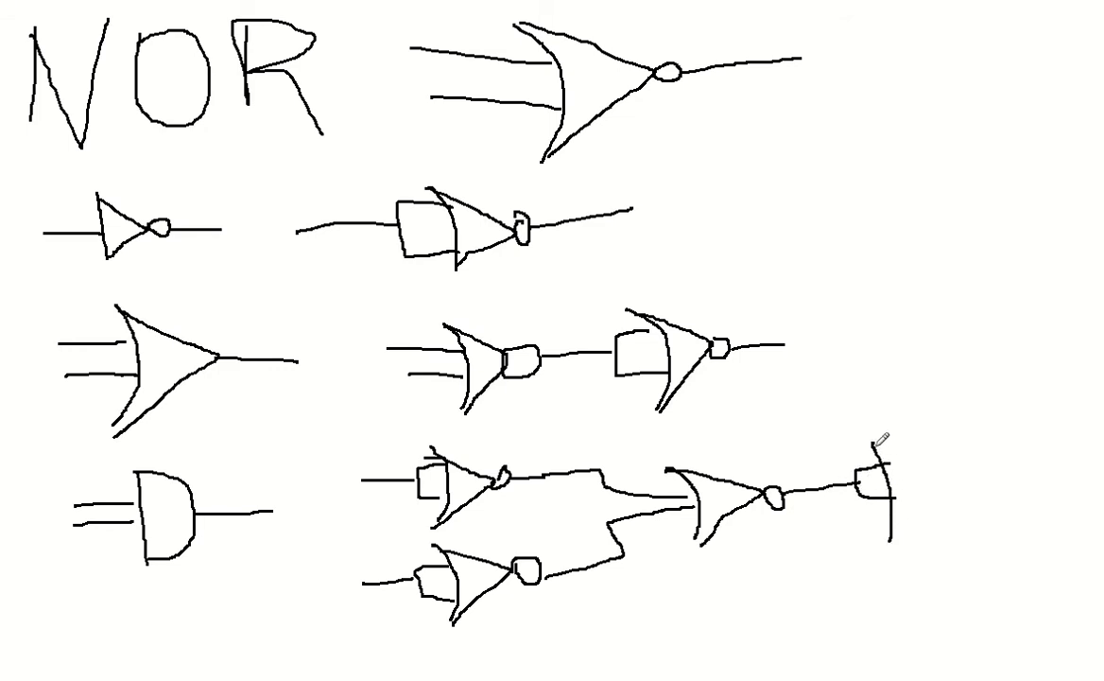
pyautogui.moveTo(876, 443)
pyautogui.mouseDown()
pyautogui.moveTo(941, 498)
pyautogui.moveTo(900, 536)
pyautogui.mouseUp()
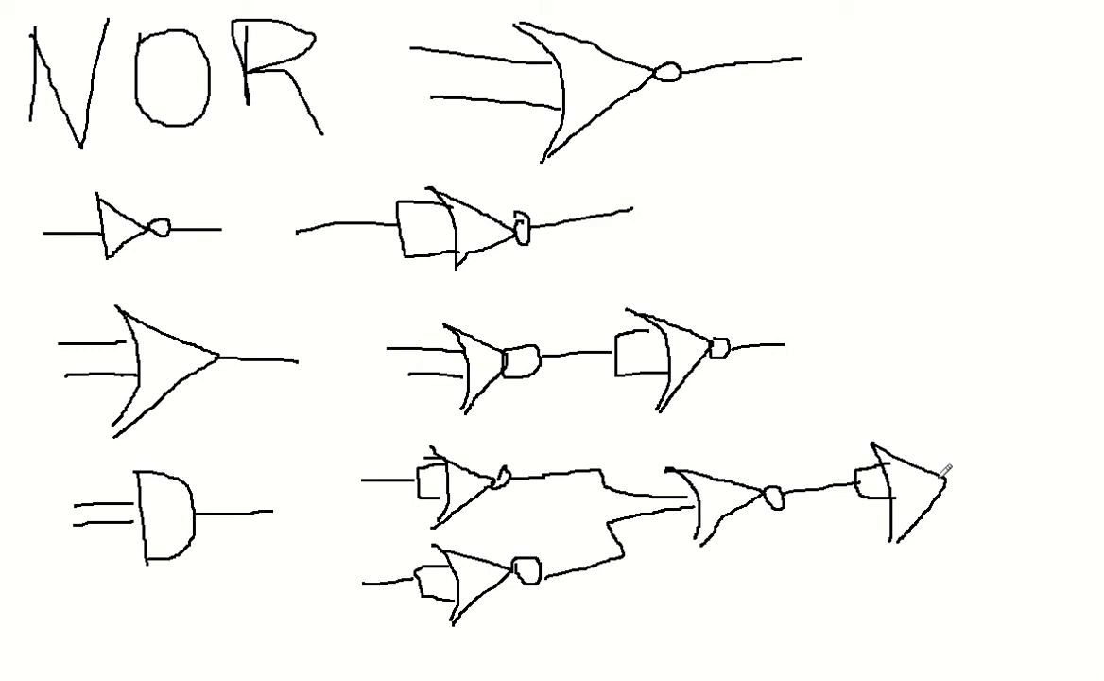
pyautogui.moveTo(945, 471); pyautogui.dragTo(1038, 465)
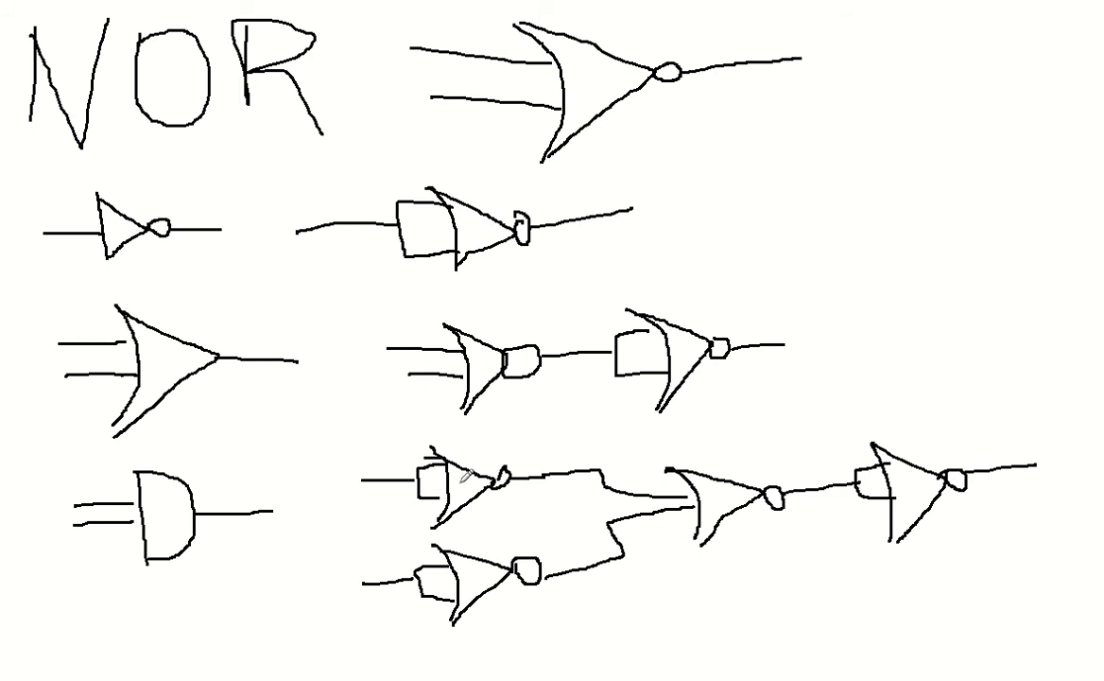
# - Label the lowest circuit's upper gate with A at its input and A with an overbar at its output
pyautogui.moveTo(532, 464)
pyautogui.mouseDown()
pyautogui.moveTo(531, 441)
pyautogui.moveTo(555, 446)
pyautogui.mouseUp()
pyautogui.moveTo(320, 518)
pyautogui.mouseDown()
pyautogui.moveTo(319, 496)
pyautogui.moveTo(338, 516)
pyautogui.moveTo(351, 508)
pyautogui.mouseUp()
pyautogui.moveTo(526, 427); pyautogui.dragTo(561, 419)
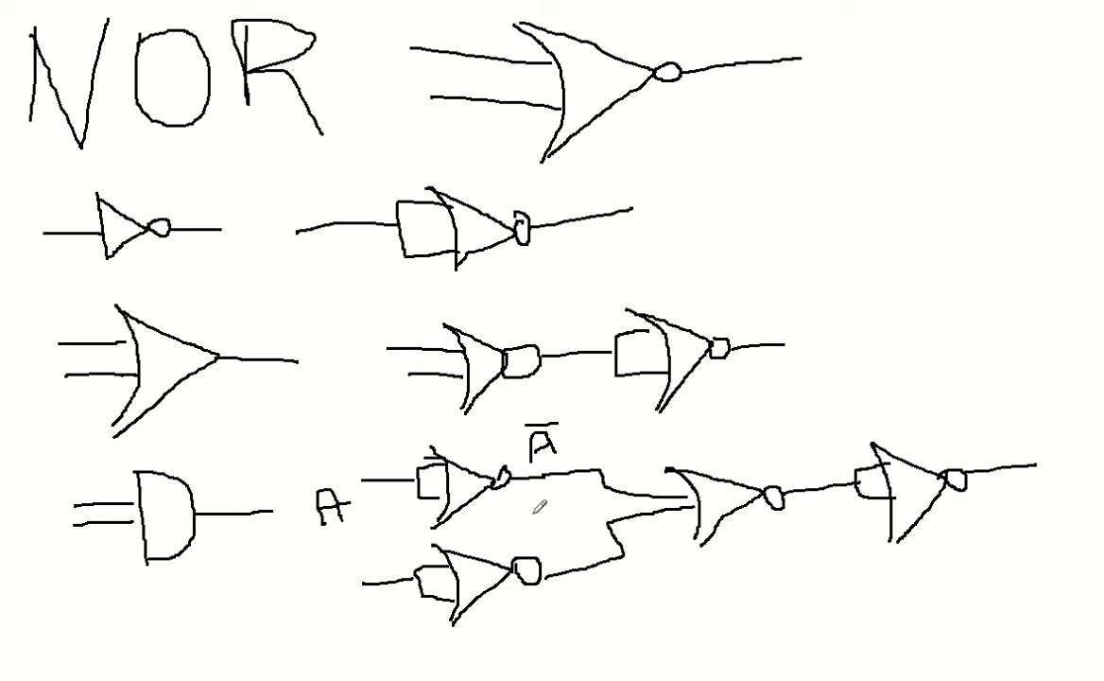
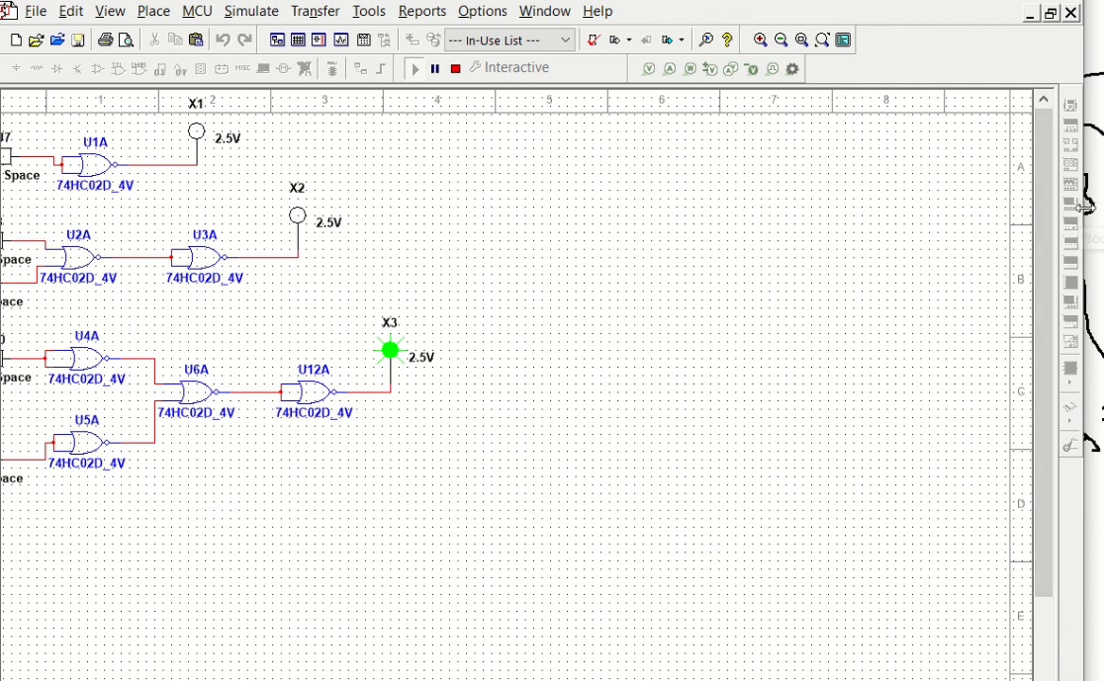
# - Narrow the schematic window to uncover the whiteboard and switch to the whiteboard
pyautogui.moveTo(1088, 231); pyautogui.dragTo(714, 232)
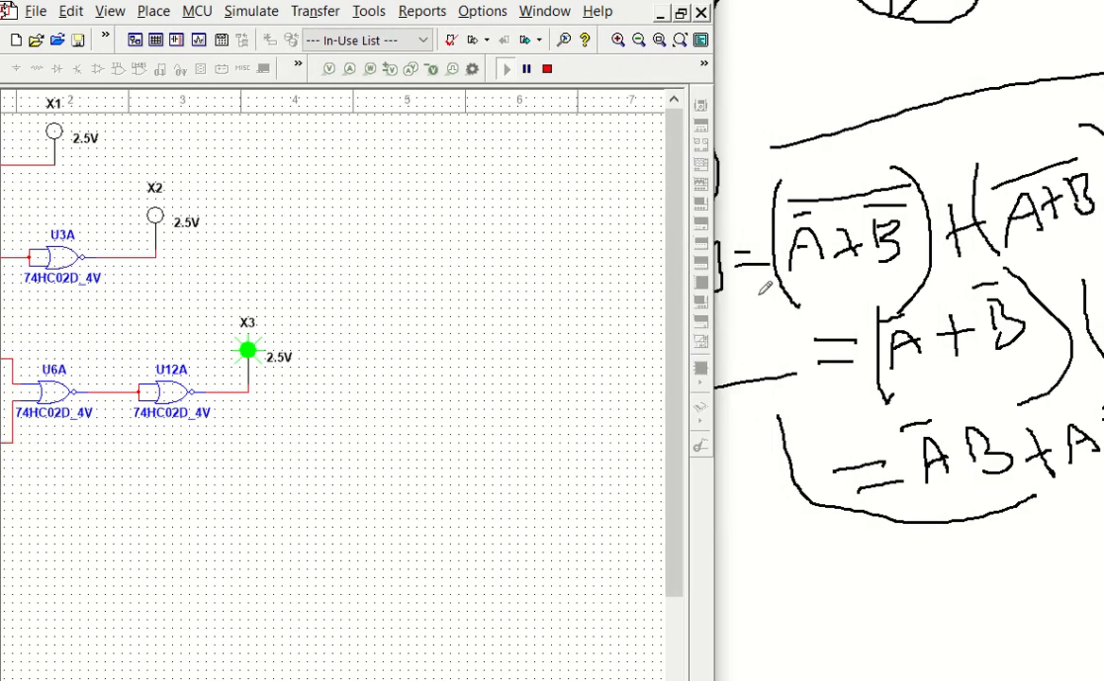
pyautogui.click(803, 631)
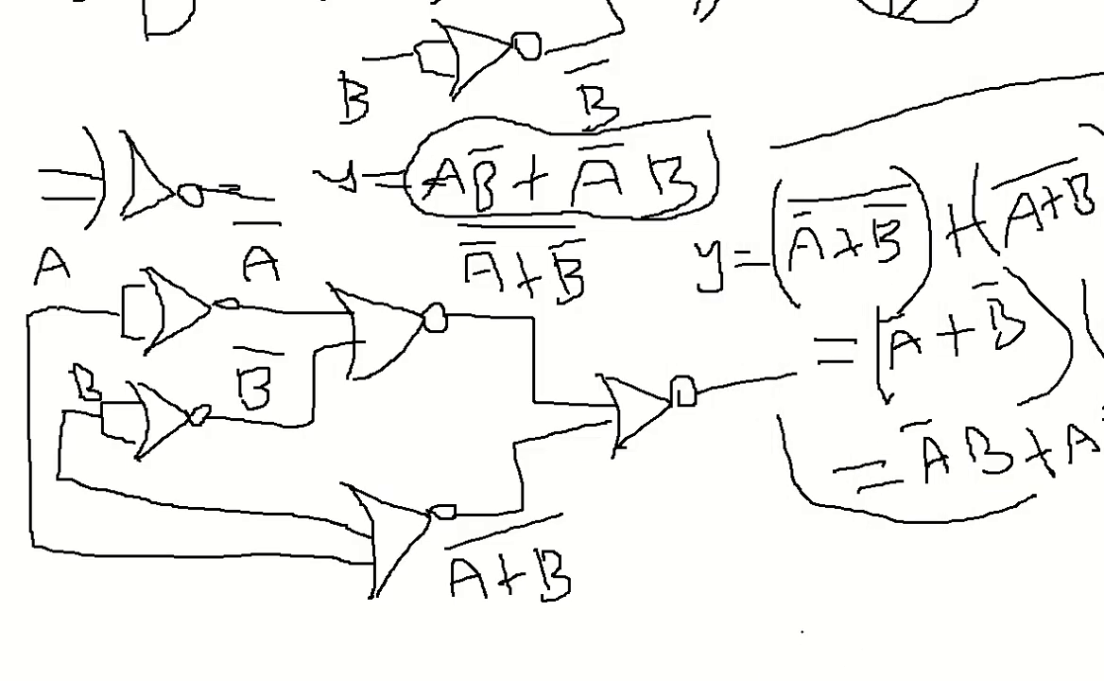
# - Review the lowest NOR-only circuit and its Boolean derivation on the whiteboard
pyautogui.moveTo(369, 680)
pyautogui.mouseDown()
pyautogui.moveTo(429, 680)
pyautogui.moveTo(370, 680)
pyautogui.mouseUp()
pyautogui.scroll(-3, 912, 206)
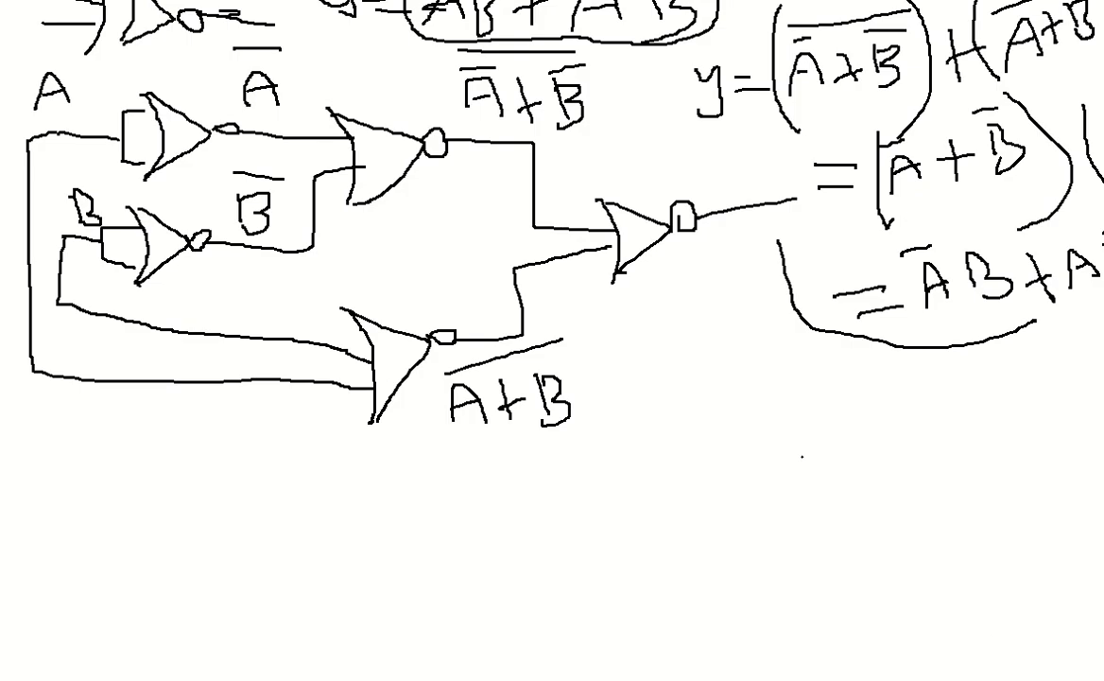
pyautogui.scroll(-1, 803, 457)
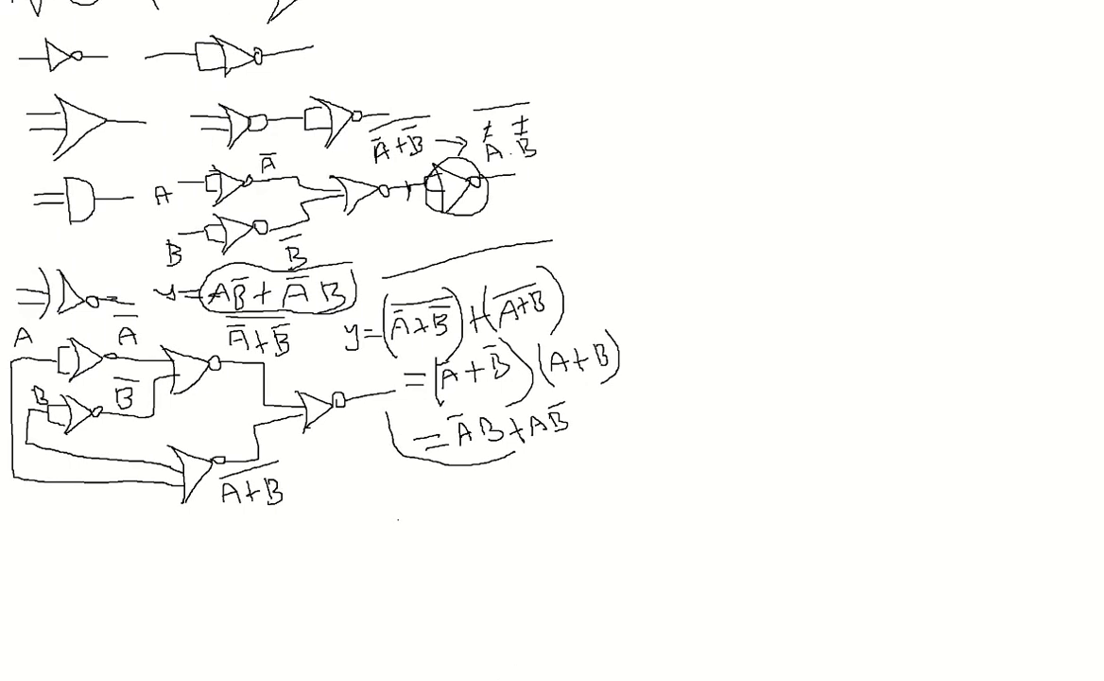
pyautogui.scroll(1, 552, 340)
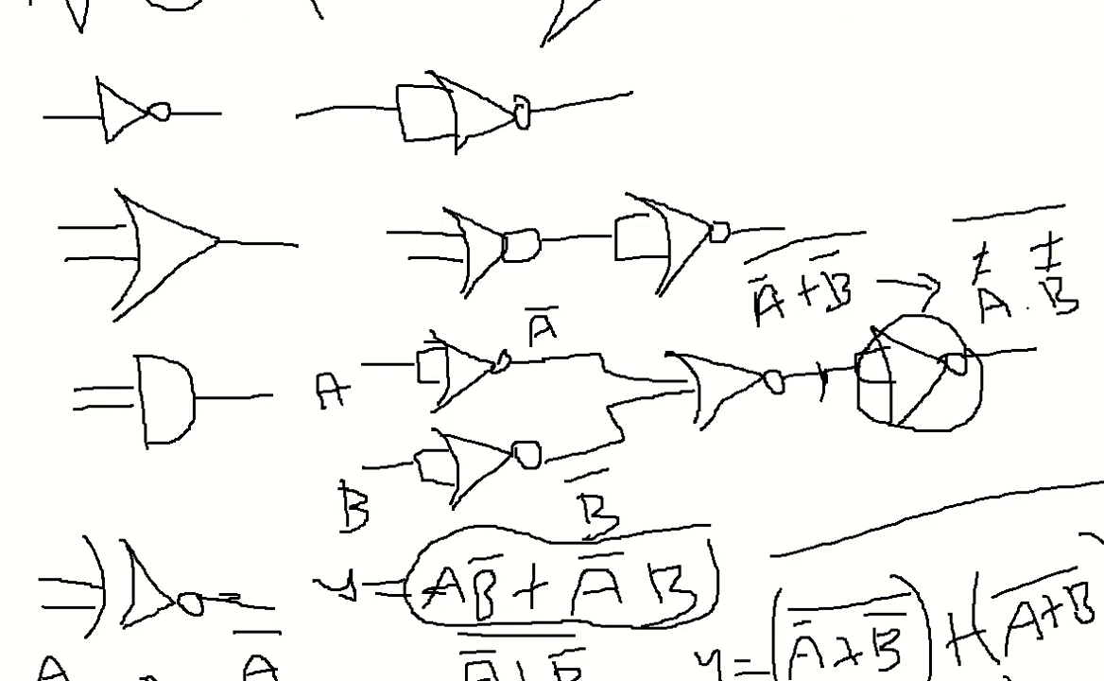
pyautogui.scroll(-5, 552, 341)
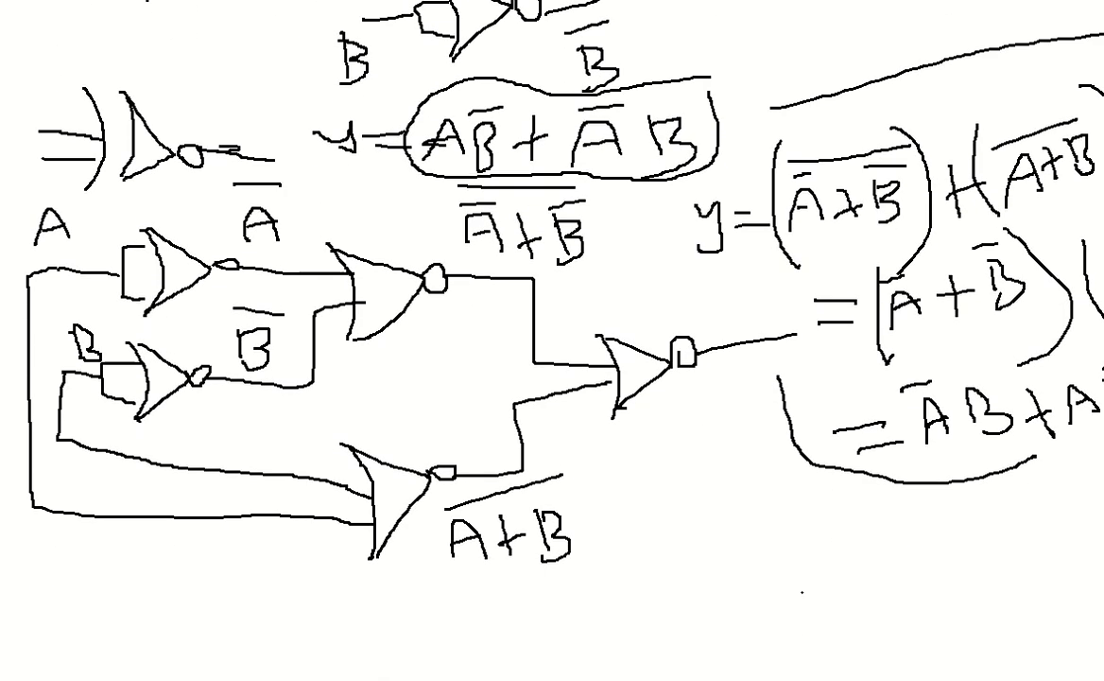
pyautogui.hscroll(1, 552, 341)
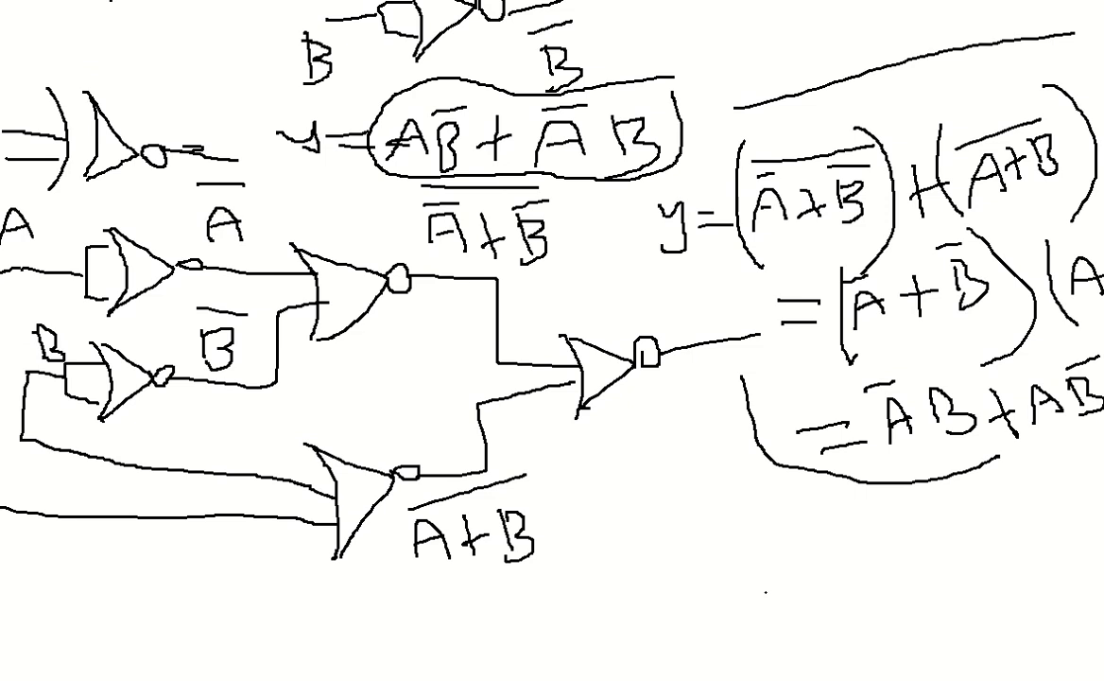
pyautogui.hscroll(-1, 552, 341)
# - Switch to Multisim, show the empty area below the third circuit, and move the window so its toolbars are visible beside the whiteboard circuit
pyautogui.hotkey('alt', 'Tab')
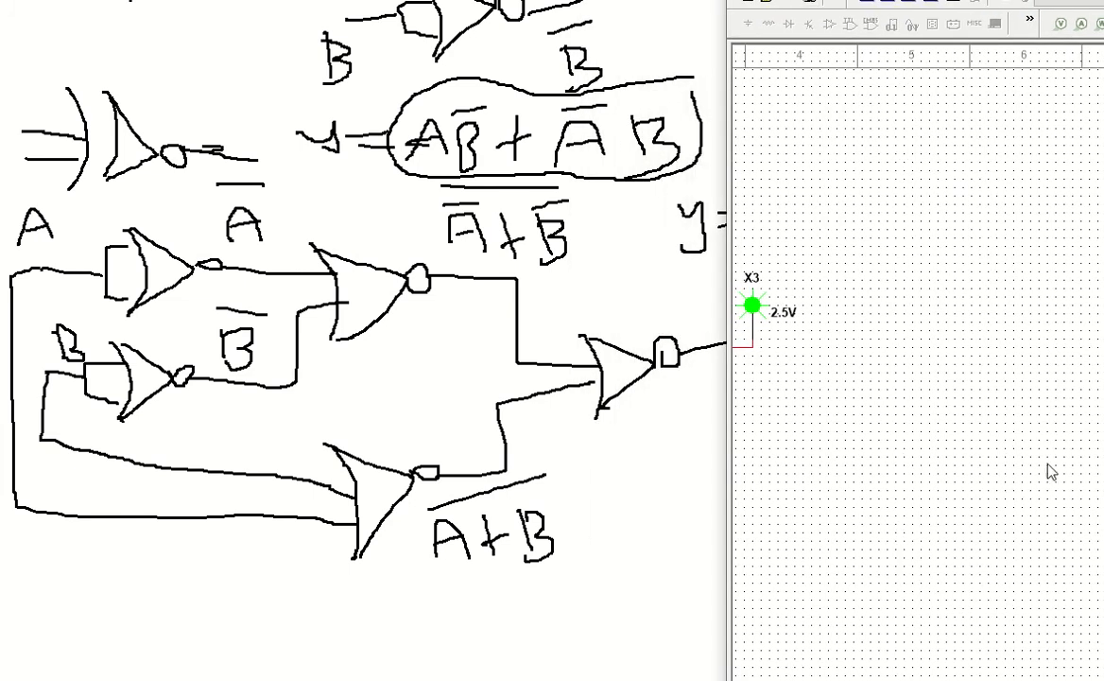
pyautogui.scroll(-3, 1044, 673)
pyautogui.hscroll(-3, 1044, 673)
pyautogui.hscroll(3, 916, 360)
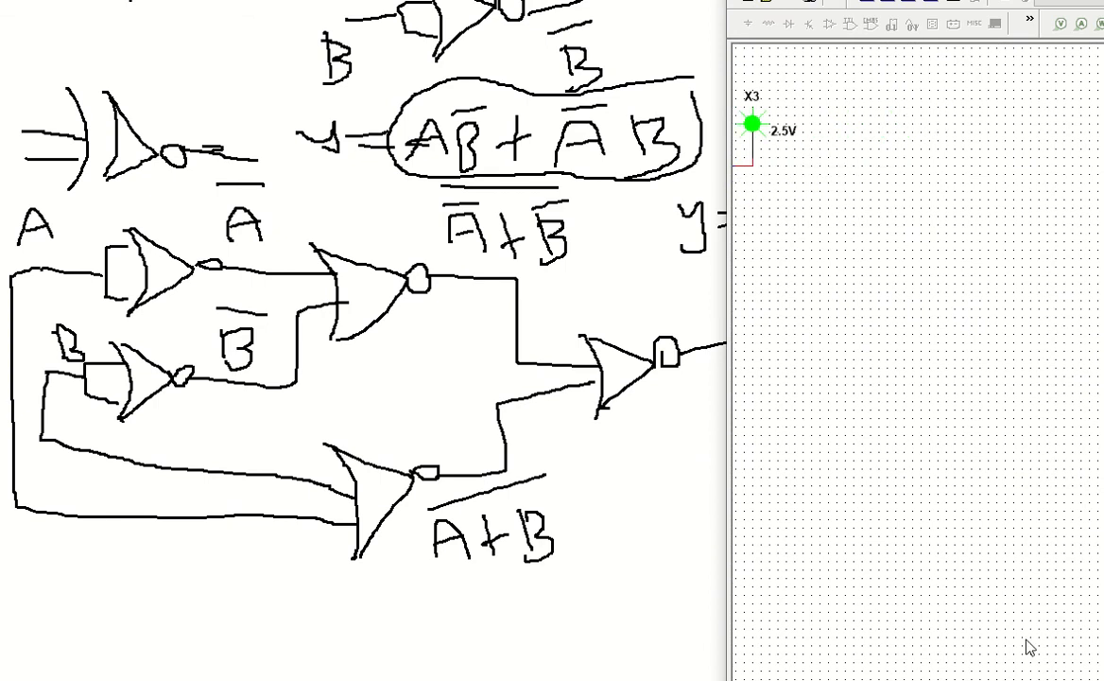
pyautogui.hscroll(-6, 915, 359)
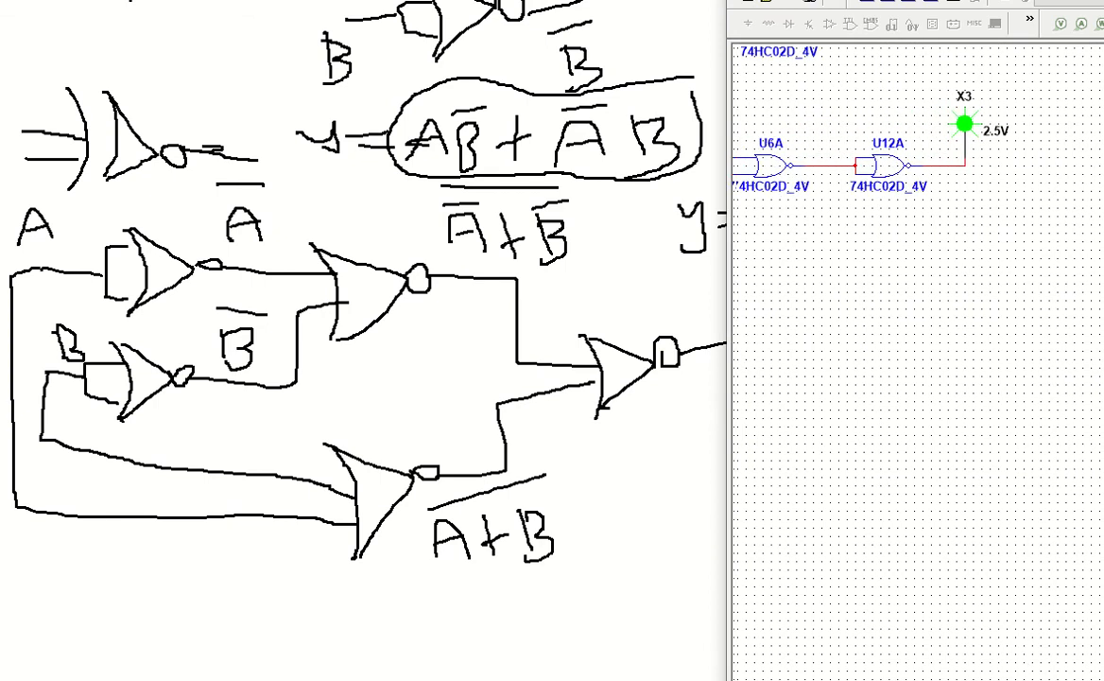
pyautogui.hscroll(-4, 916, 359)
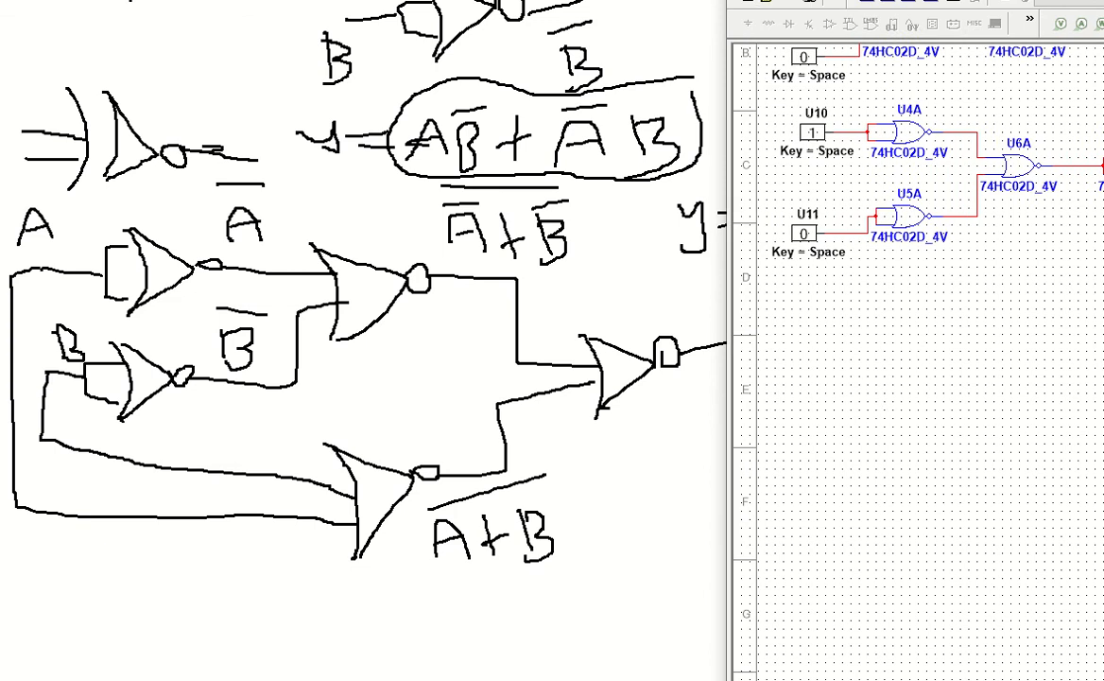
pyautogui.moveTo(1013, 0); pyautogui.dragTo(1008, 1)
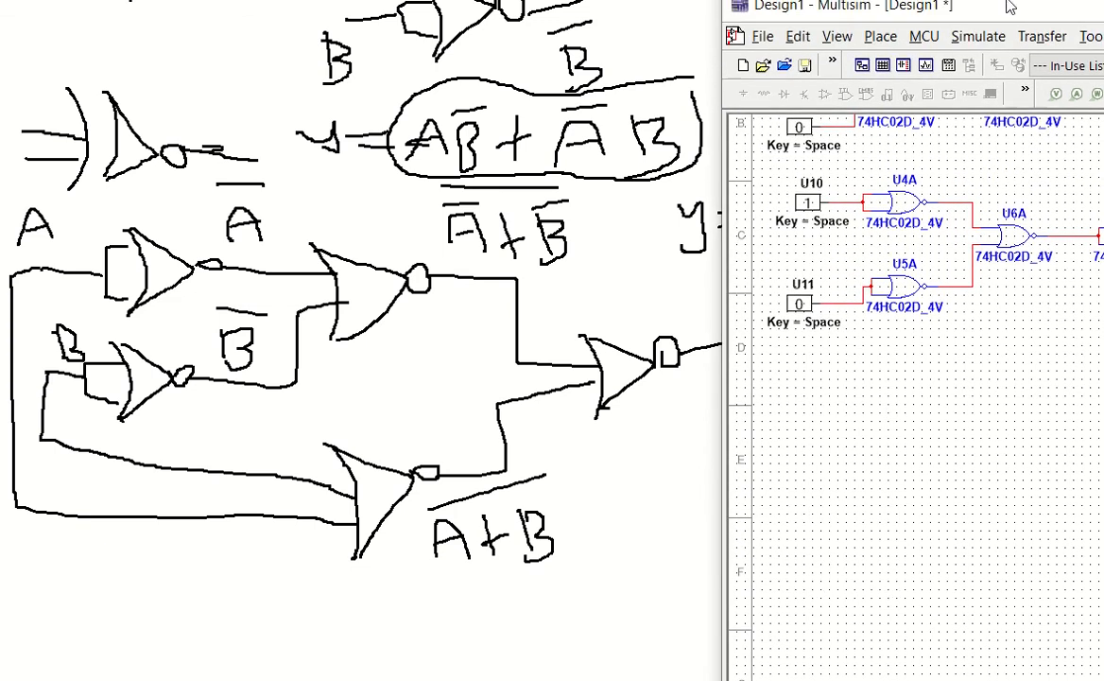
pyautogui.click(879, 38)
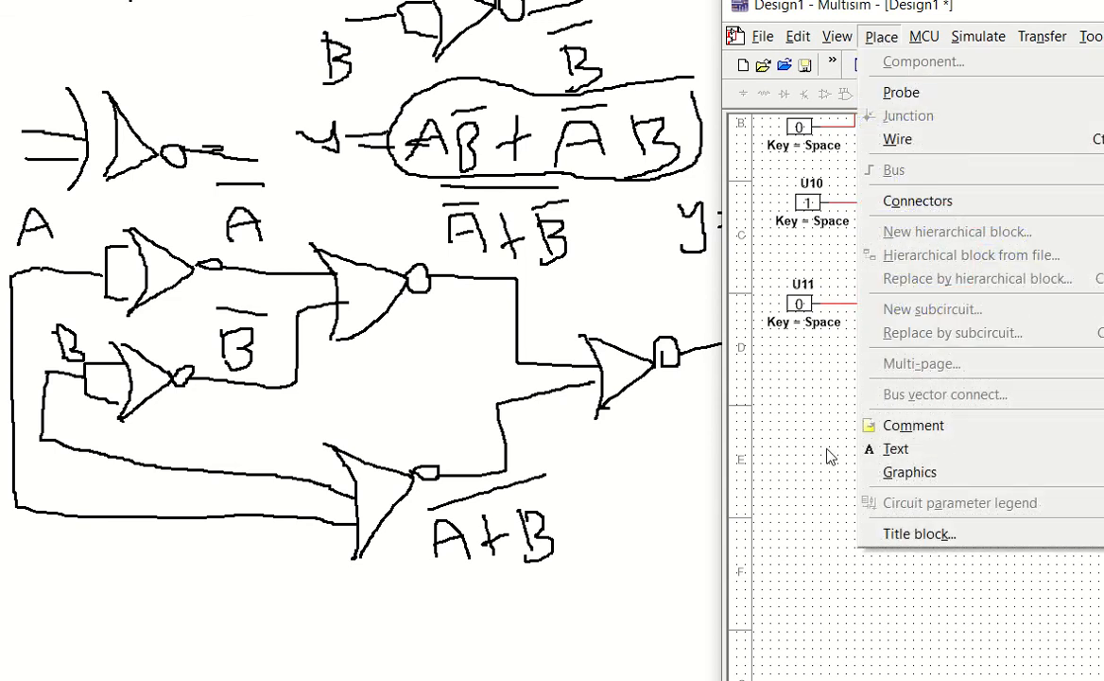
pyautogui.click(925, 38)
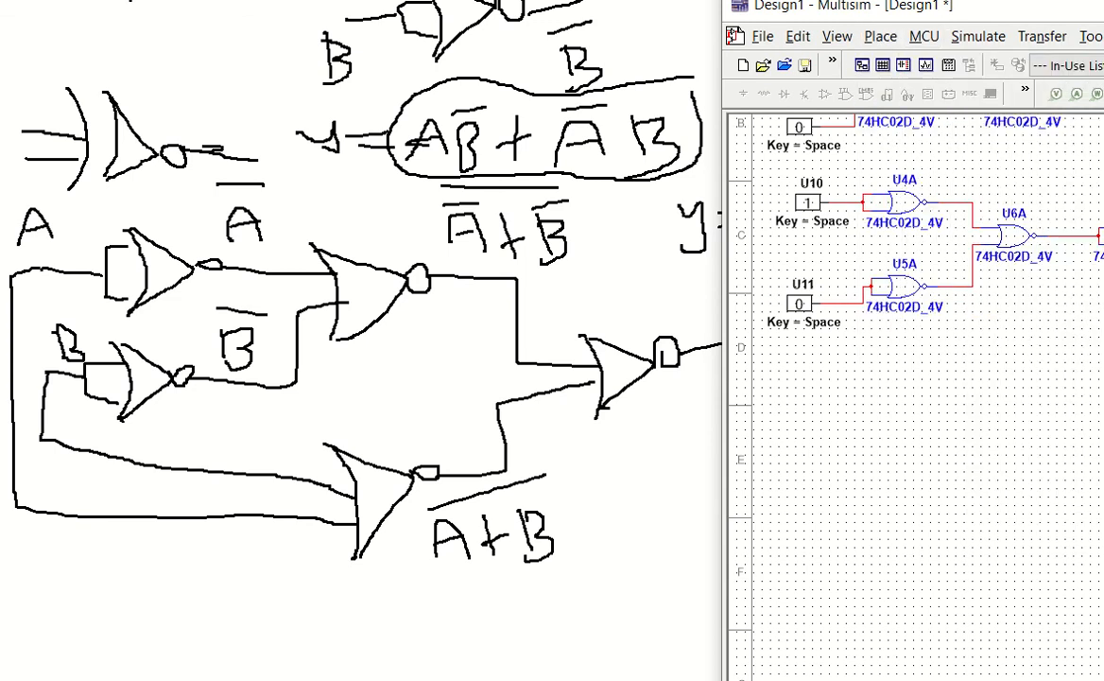
pyautogui.moveTo(1103, 7); pyautogui.dragTo(897, 26)
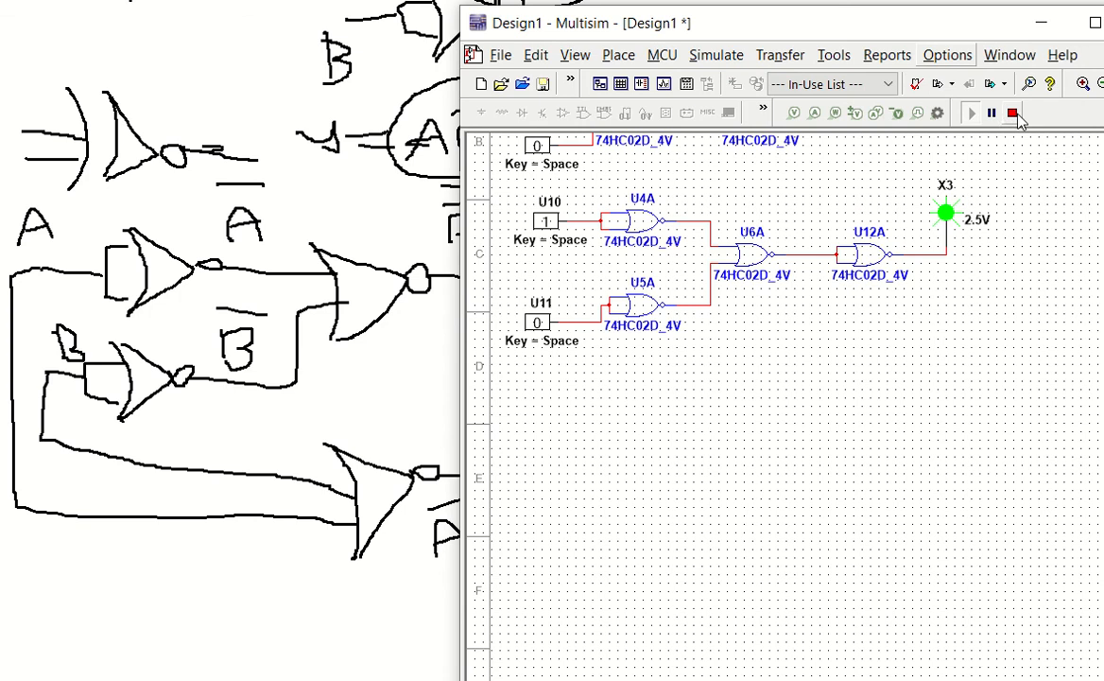
# - Stop the simulation and place two new 74HC02D_4V NOR gates, one above the other, below the third circuit
pyautogui.click(1013, 114)
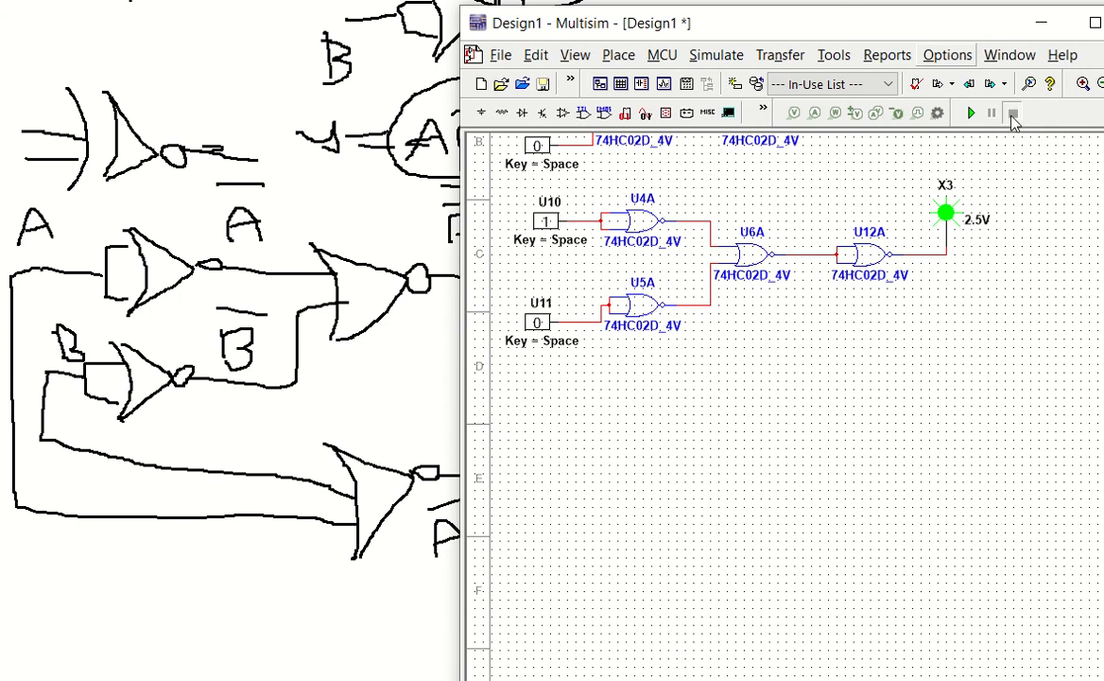
pyautogui.click(618, 55)
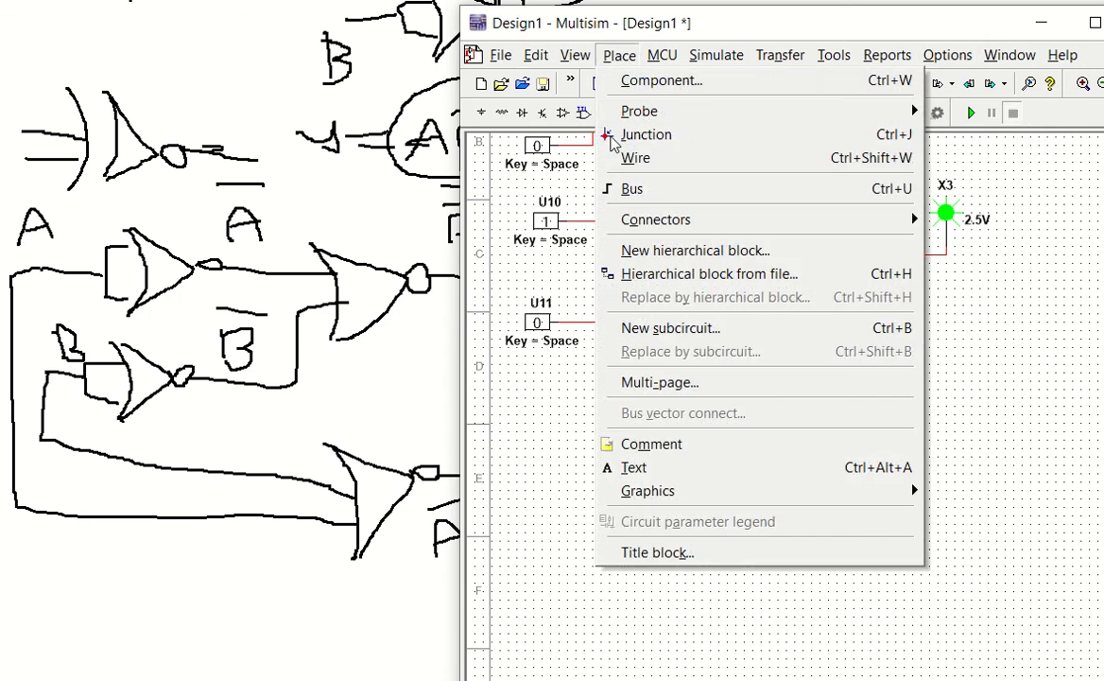
pyautogui.click(673, 95)
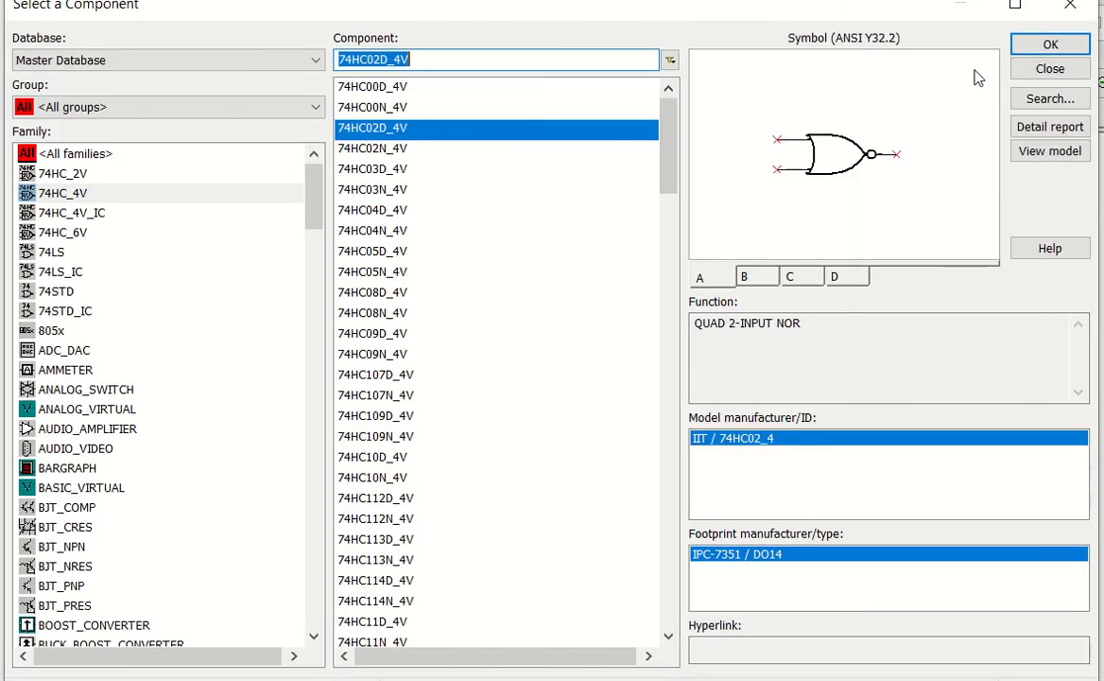
pyautogui.click(1033, 46)
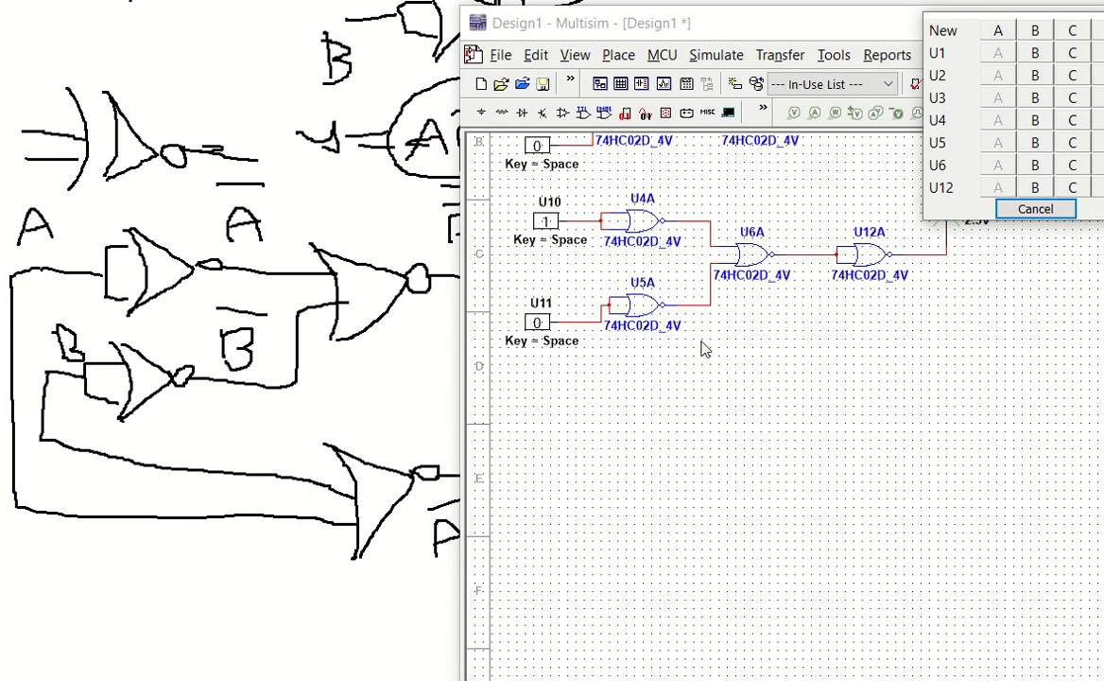
pyautogui.click(999, 31)
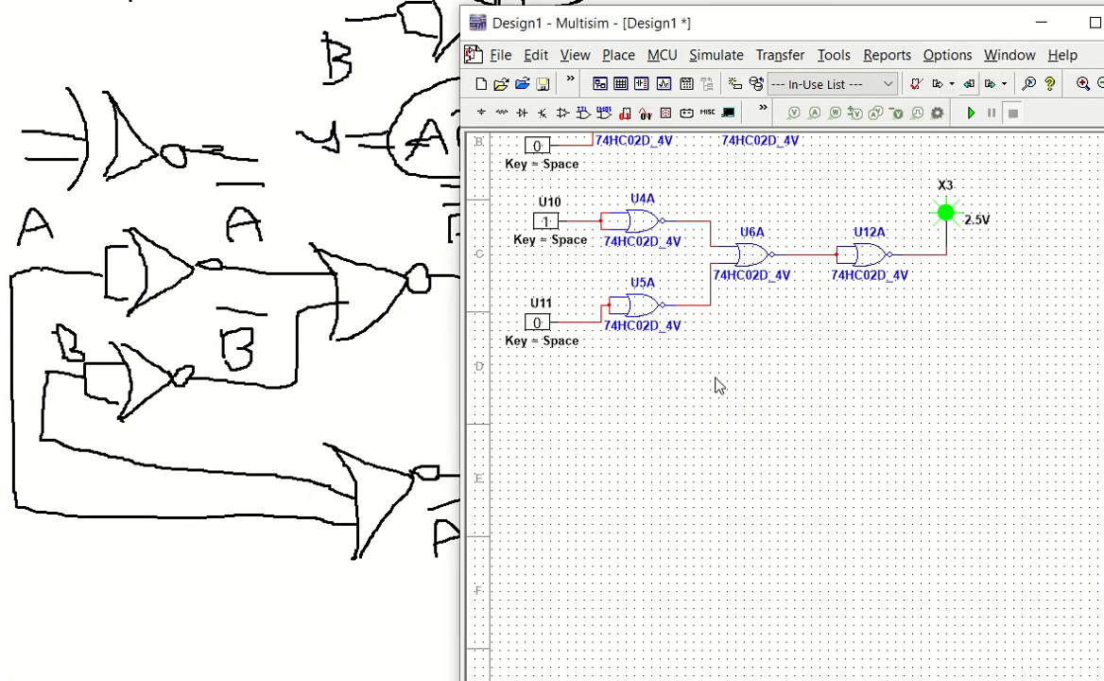
pyautogui.click(589, 441)
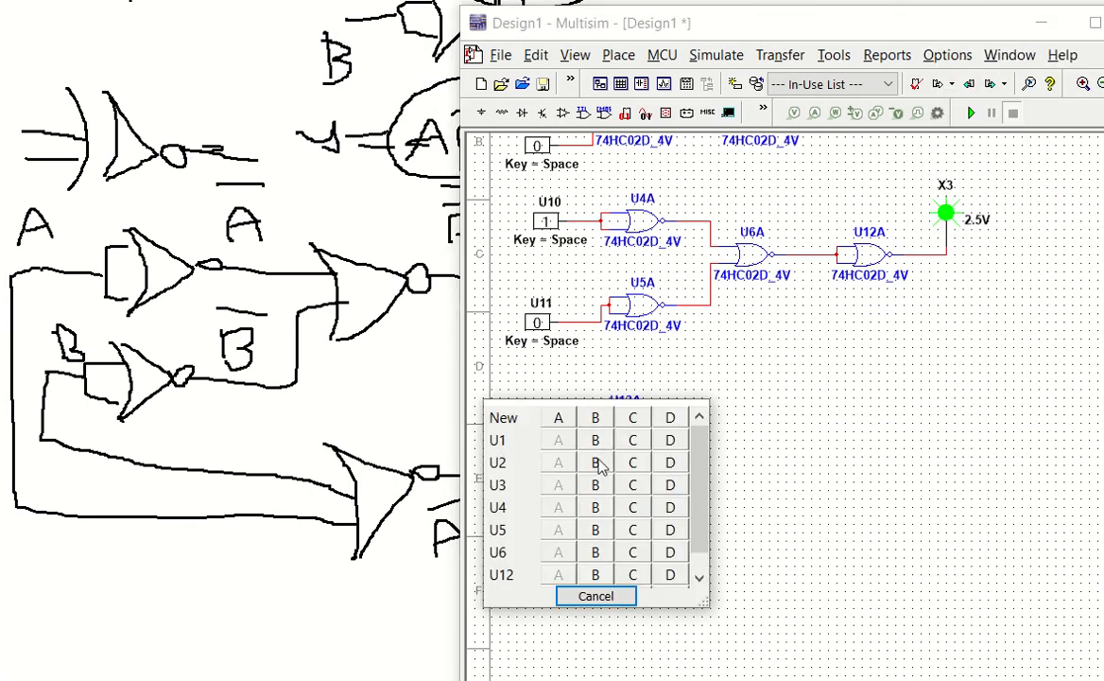
pyautogui.click(558, 425)
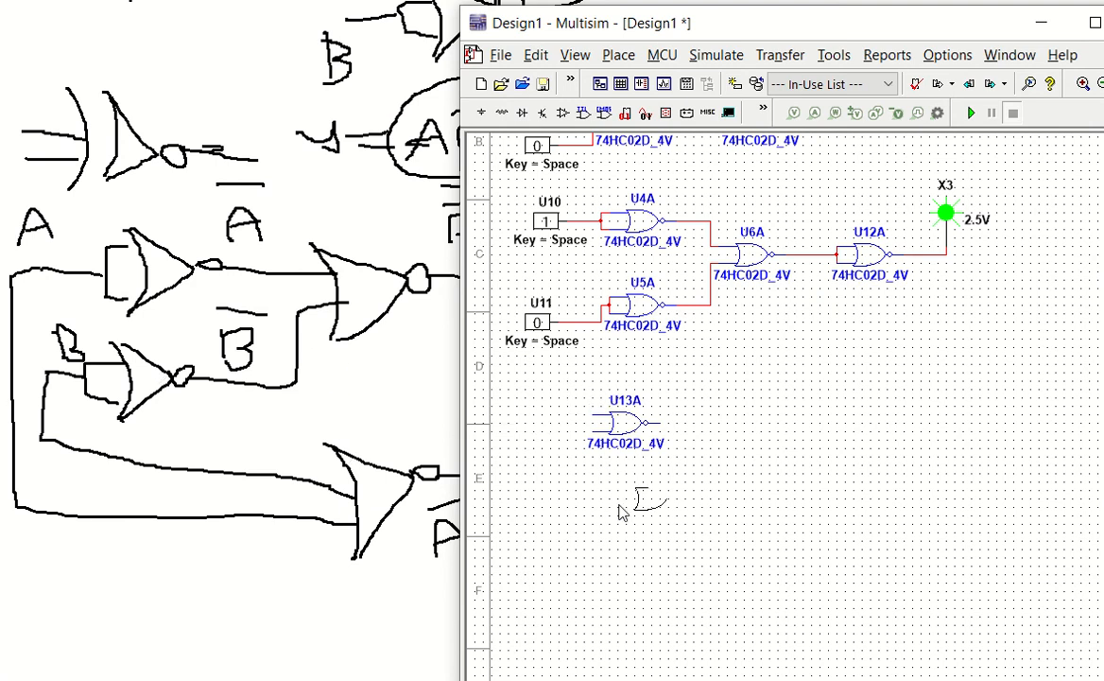
pyautogui.press('Escape')
pyautogui.click(598, 543)
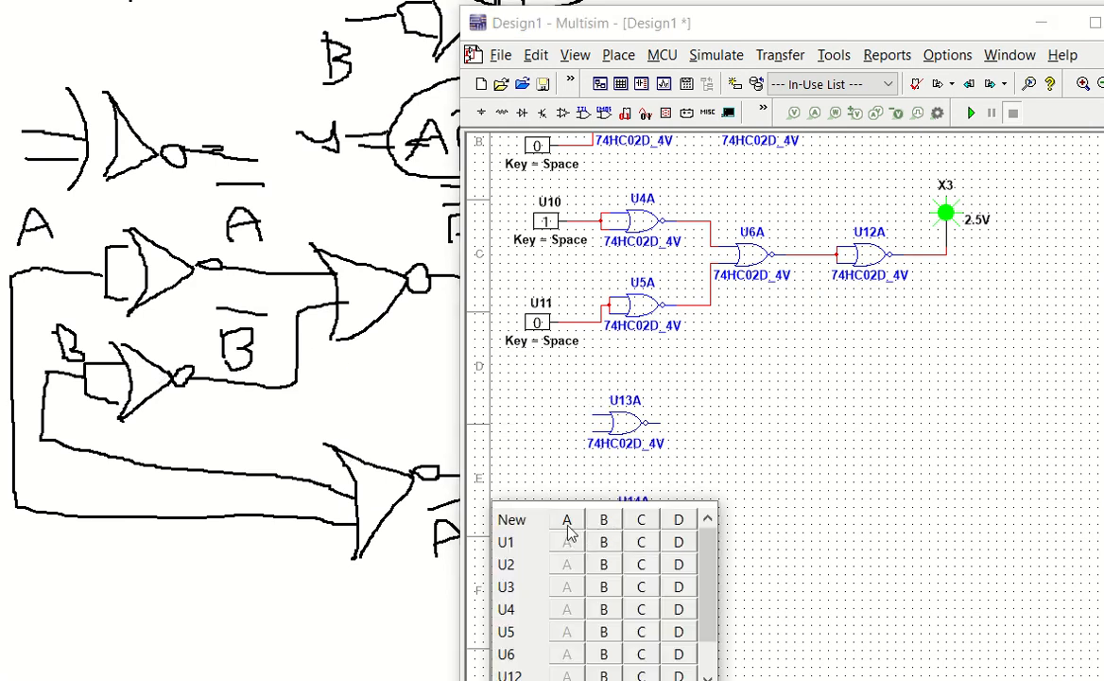
# - Place three more 74HC02D_4V gates: two stacked beside the first pair and one further along for the output stage
pyautogui.click(570, 520)
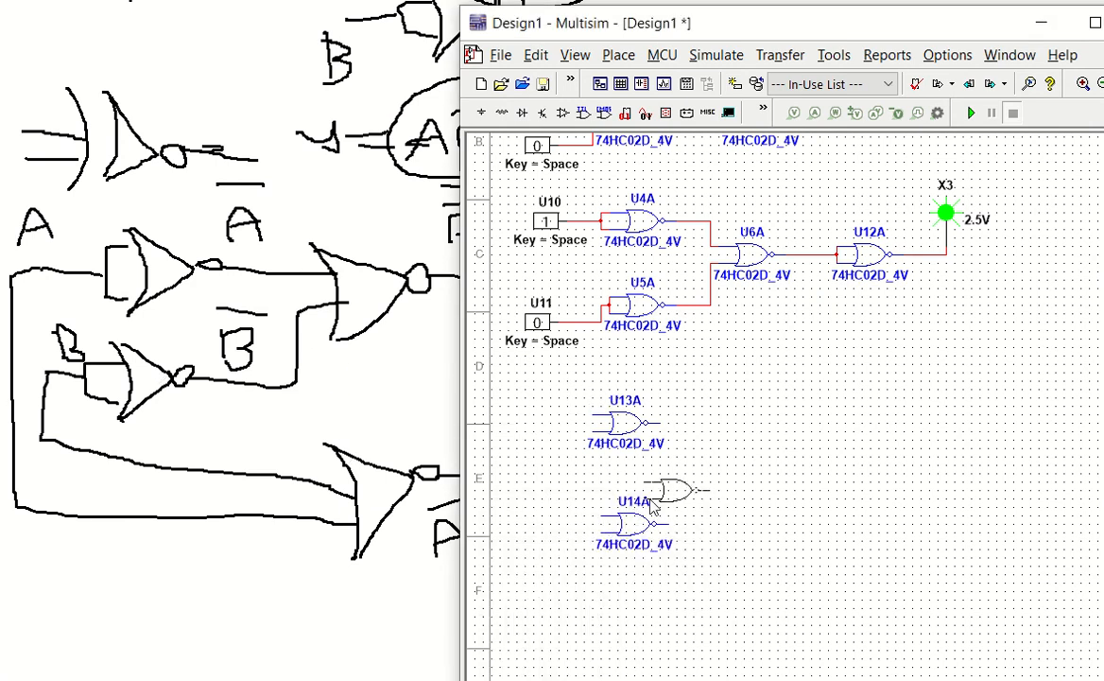
pyautogui.click(703, 453)
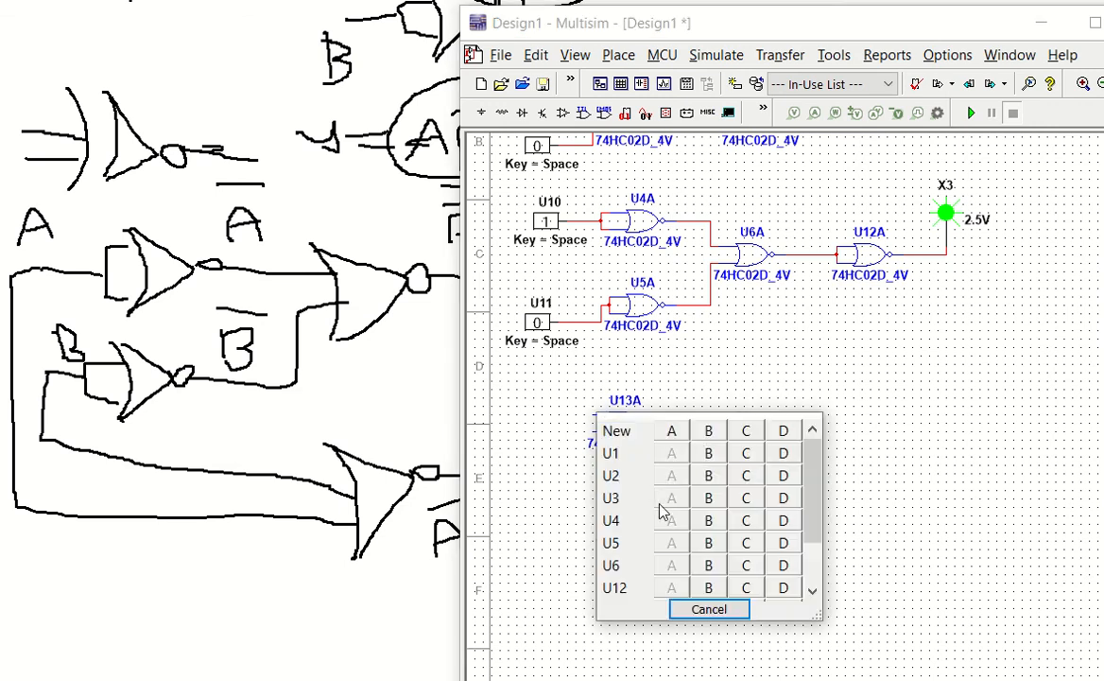
pyautogui.click(675, 431)
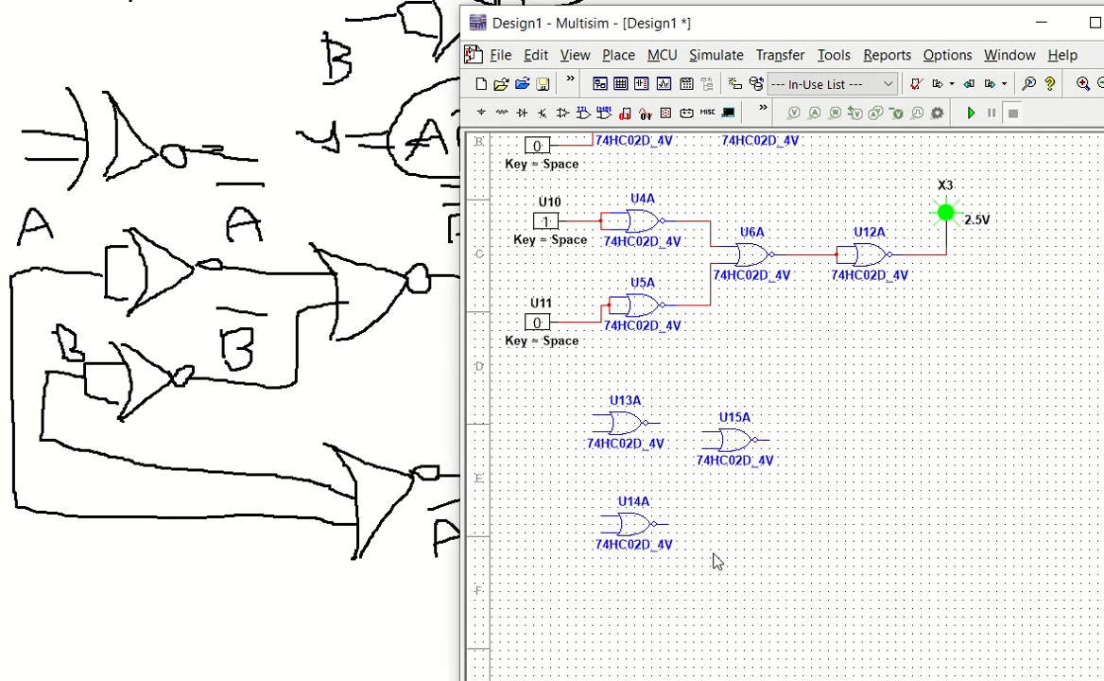
pyautogui.click(713, 558)
pyautogui.click(683, 541)
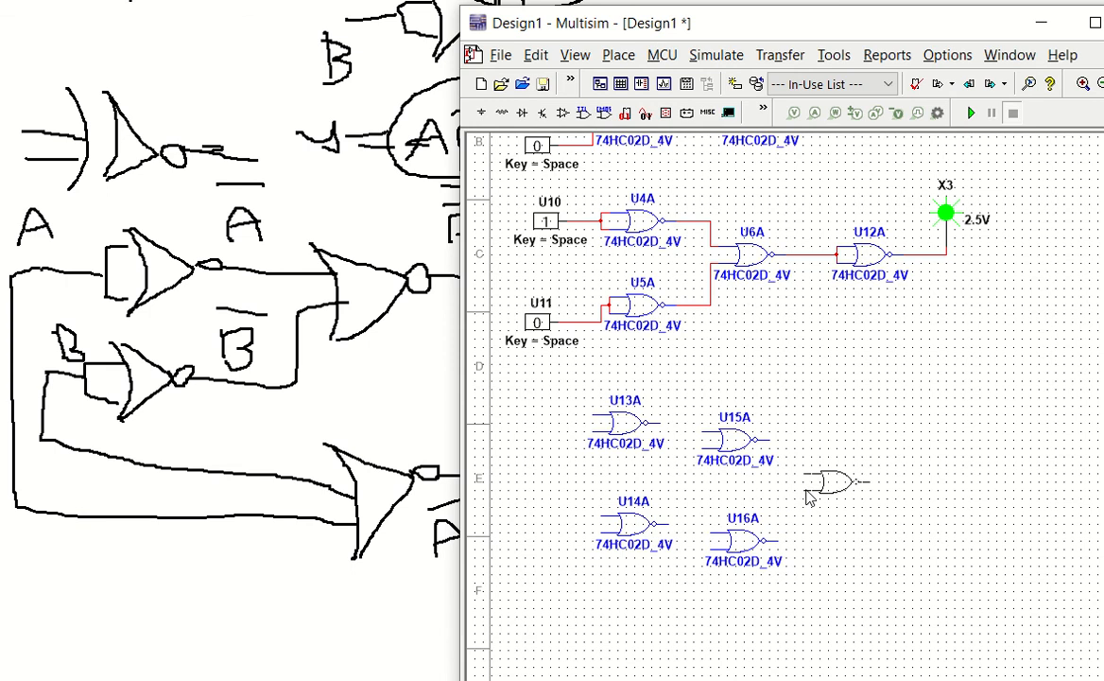
pyautogui.click(811, 499)
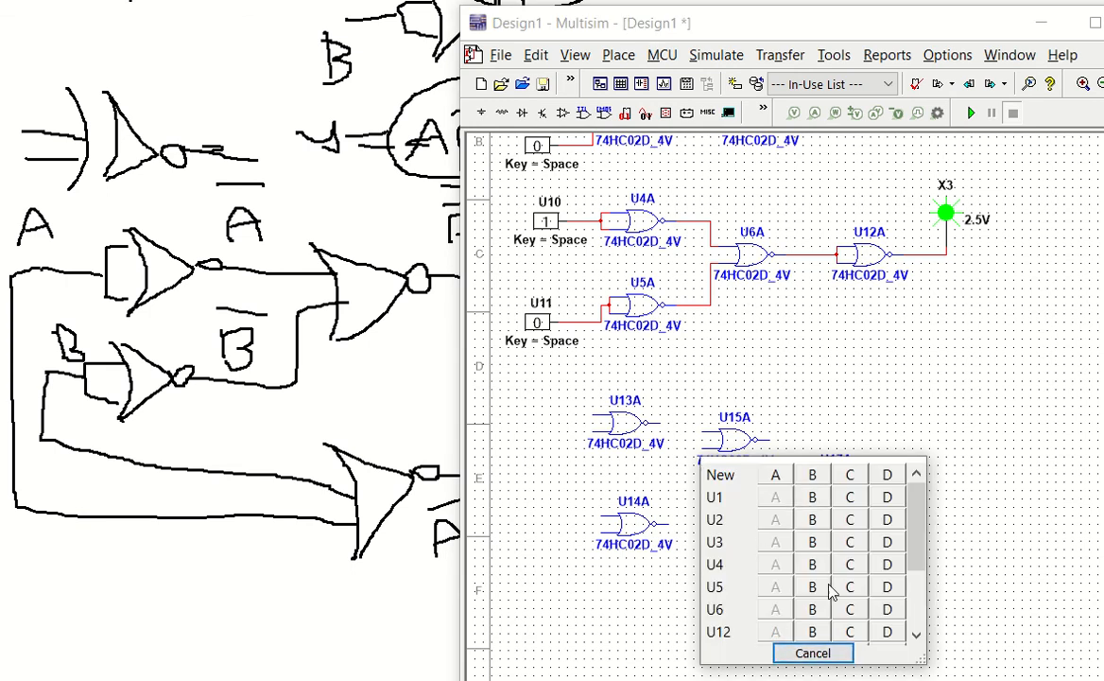
pyautogui.click(811, 653)
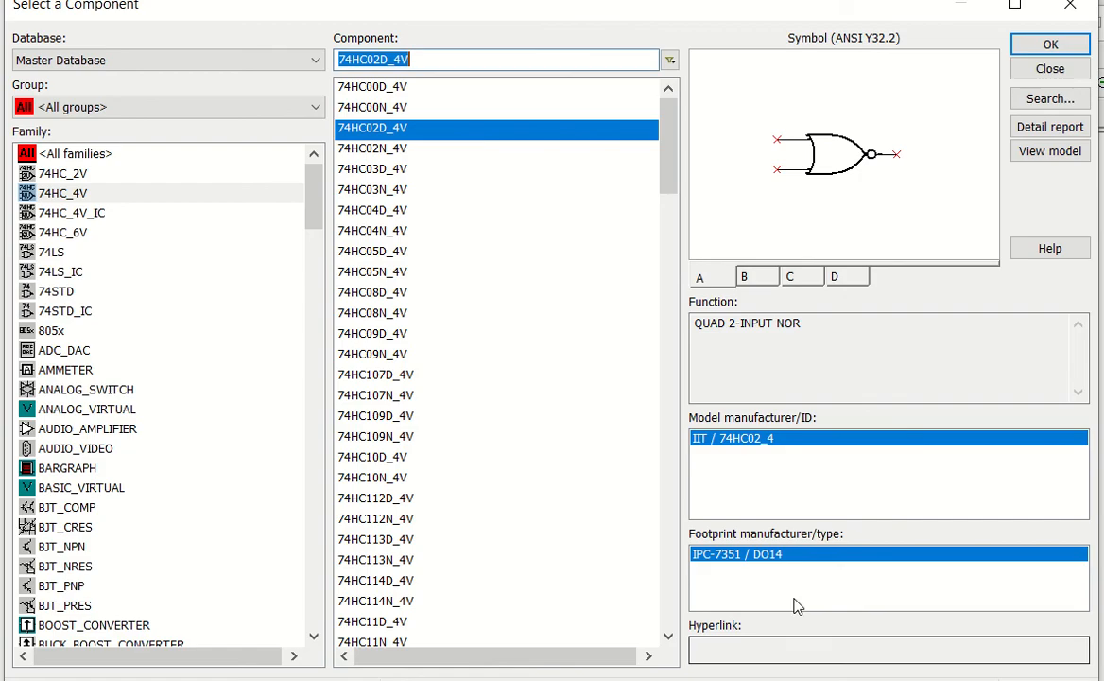
# - Place two INTERACTIVE_DIGITAL_CONSTANT sources from the Sources group, one in front of each of the first two new NOR gates
pyautogui.click(148, 107)
pyautogui.click(99, 144)
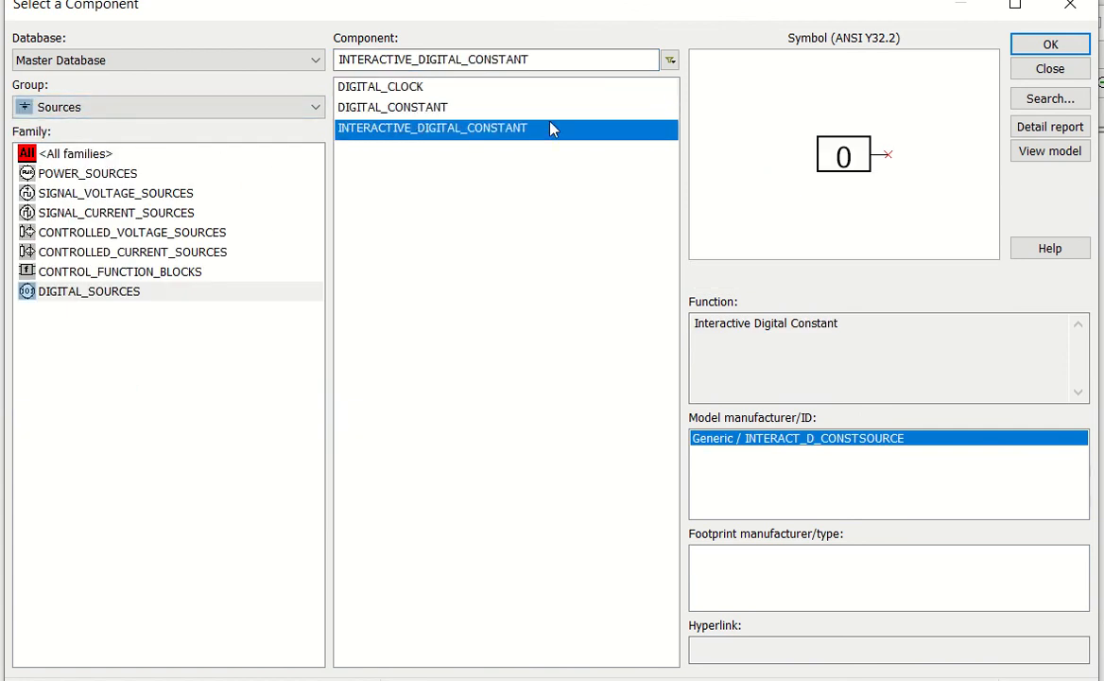
pyautogui.click(1050, 47)
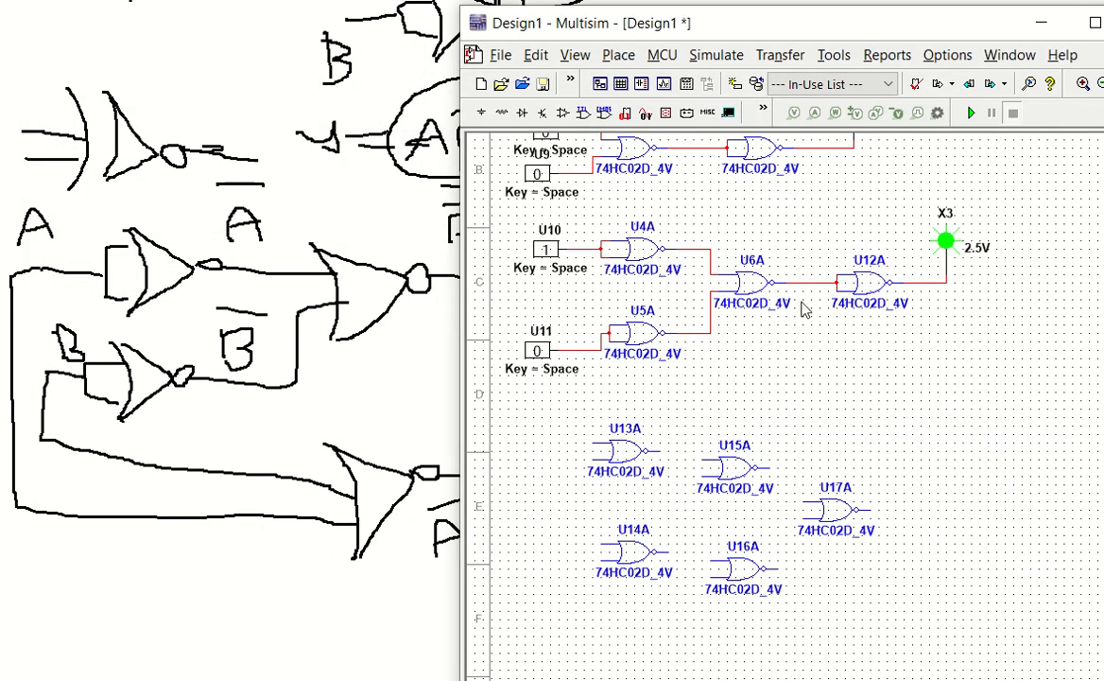
pyautogui.click(546, 463)
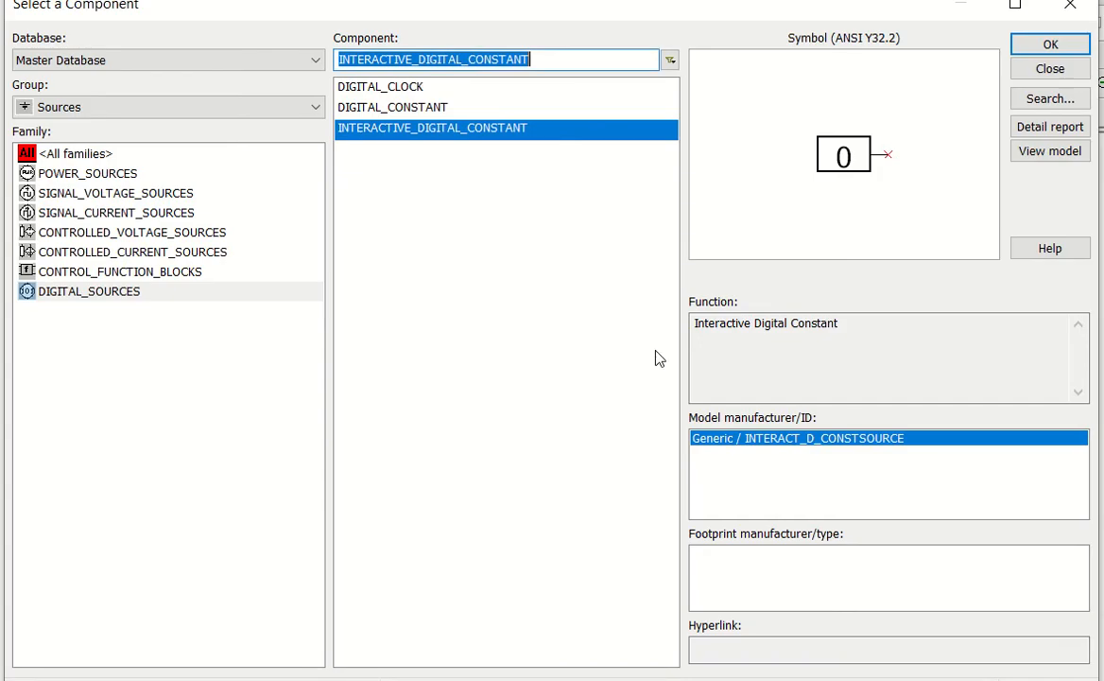
pyautogui.click(1032, 47)
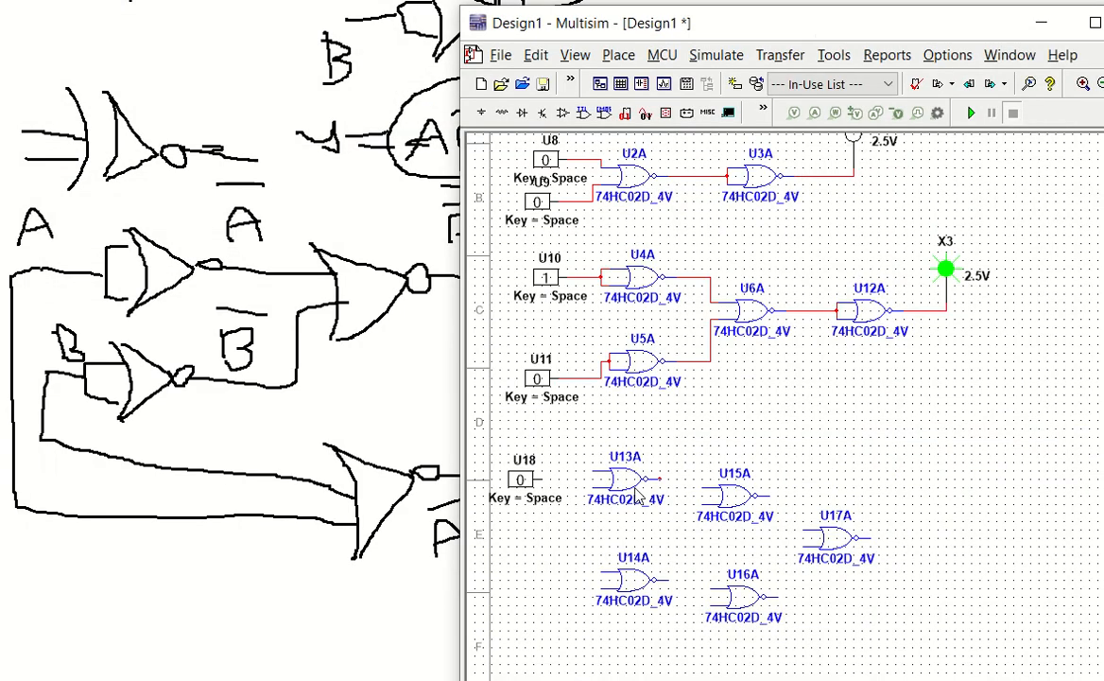
pyautogui.click(553, 585)
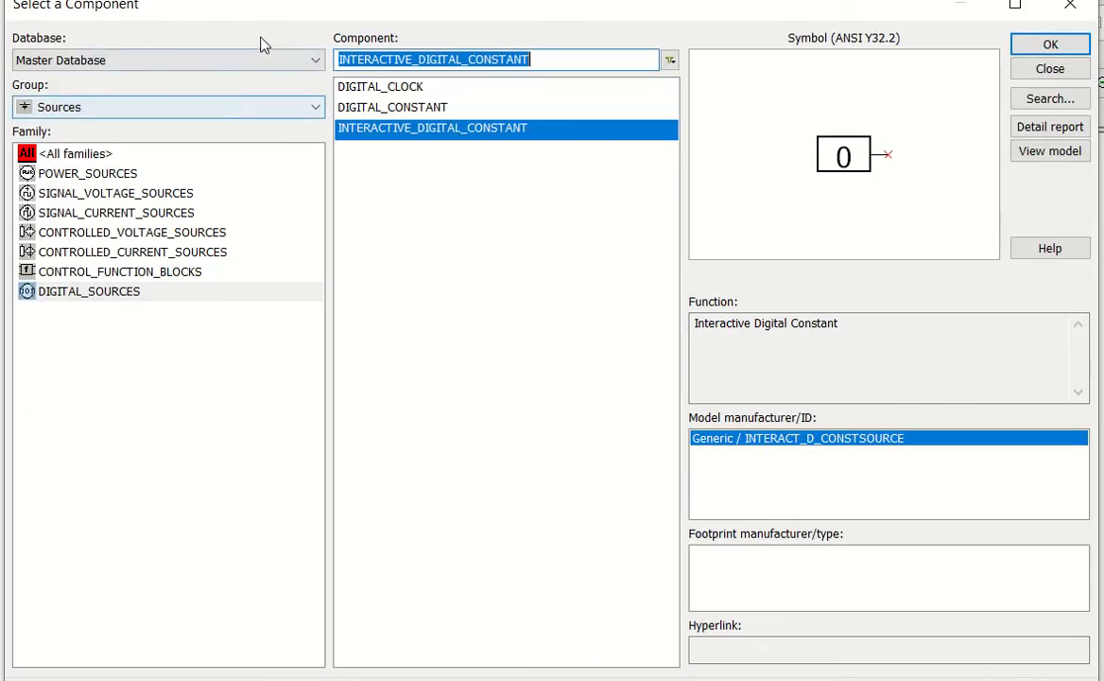
# - Place a PROBE_ORANGE from the Indicators group beyond the output-stage NOR gate U17A and finish adding components
pyautogui.click(167, 111)
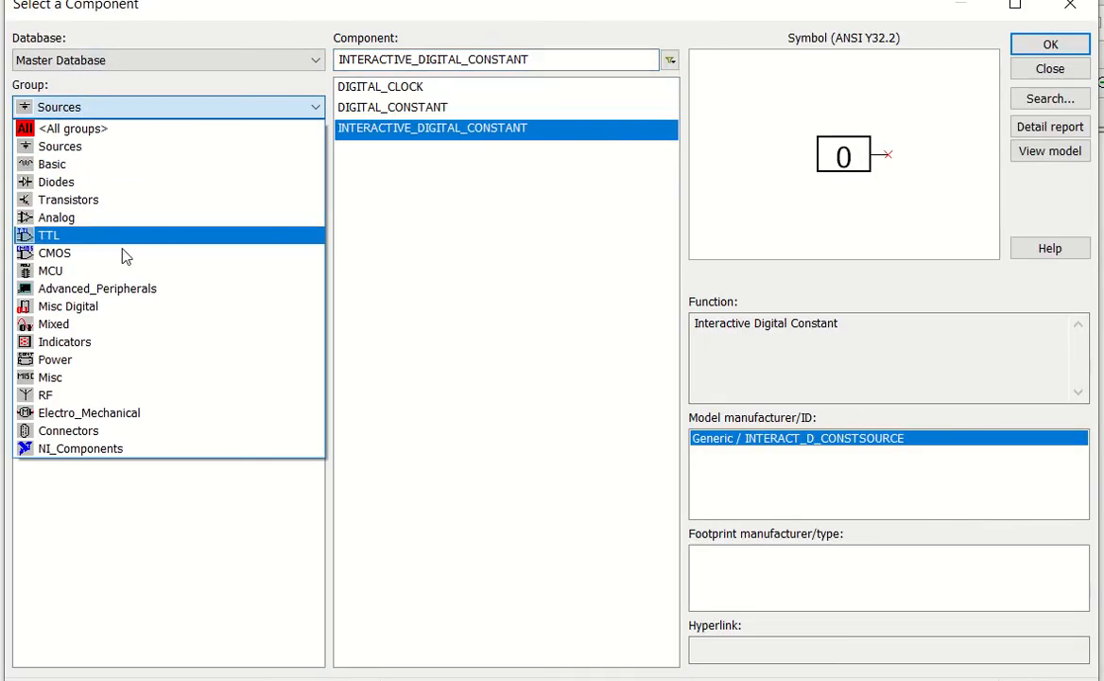
pyautogui.click(93, 342)
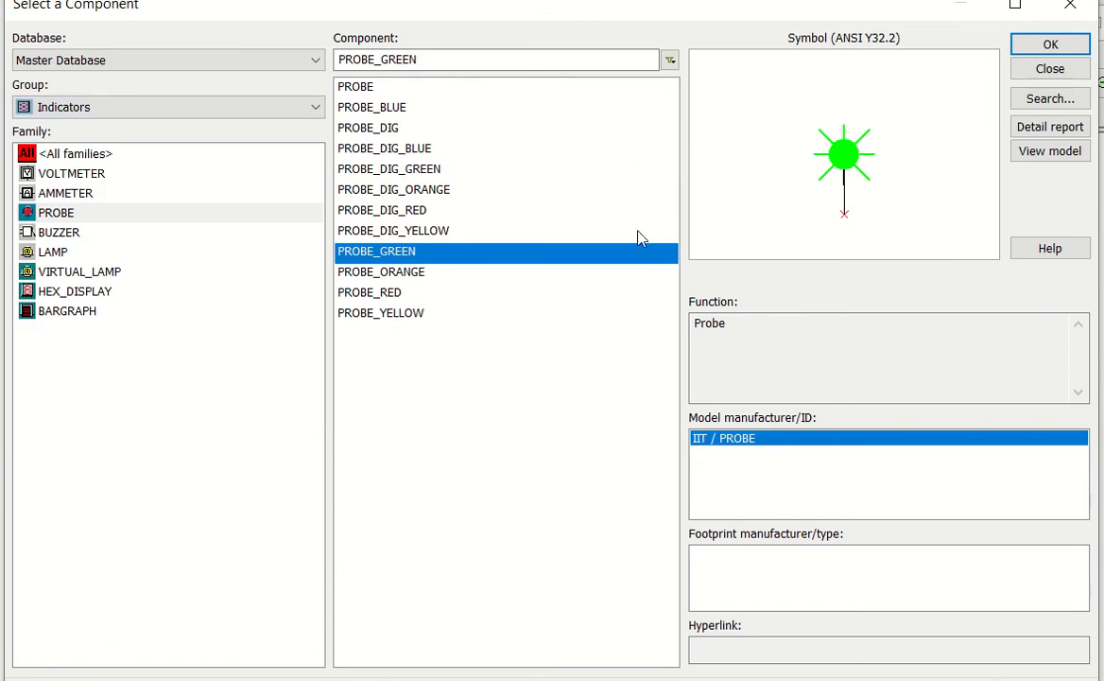
pyautogui.click(437, 274)
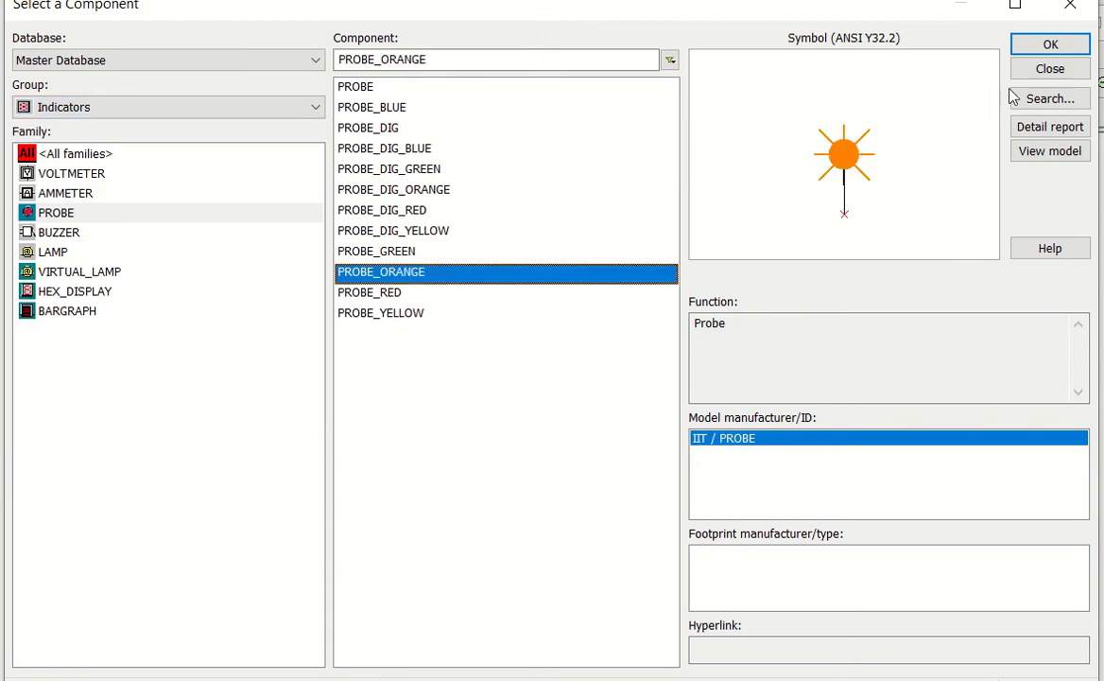
pyautogui.click(1050, 48)
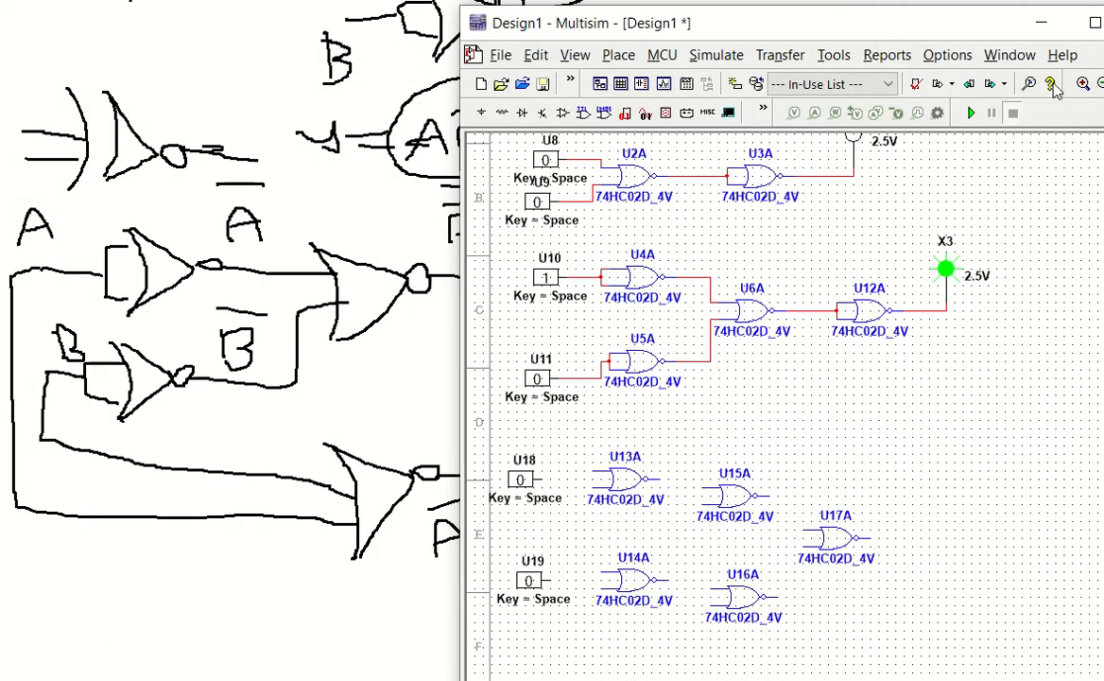
pyautogui.click(909, 505)
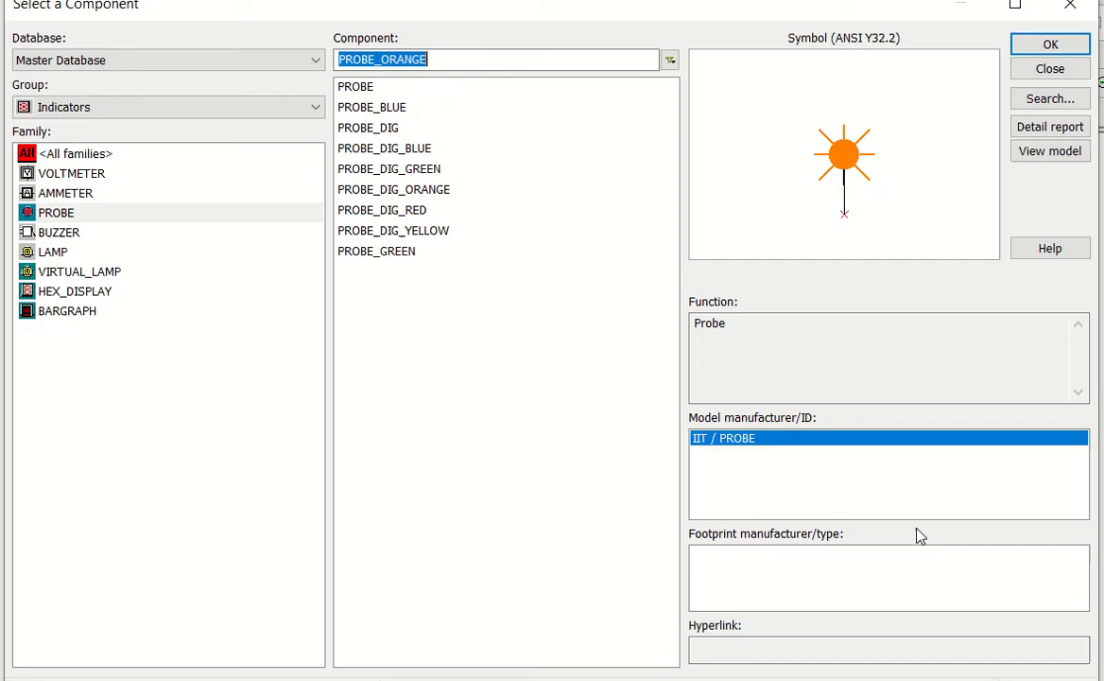
pyautogui.click(1070, 5)
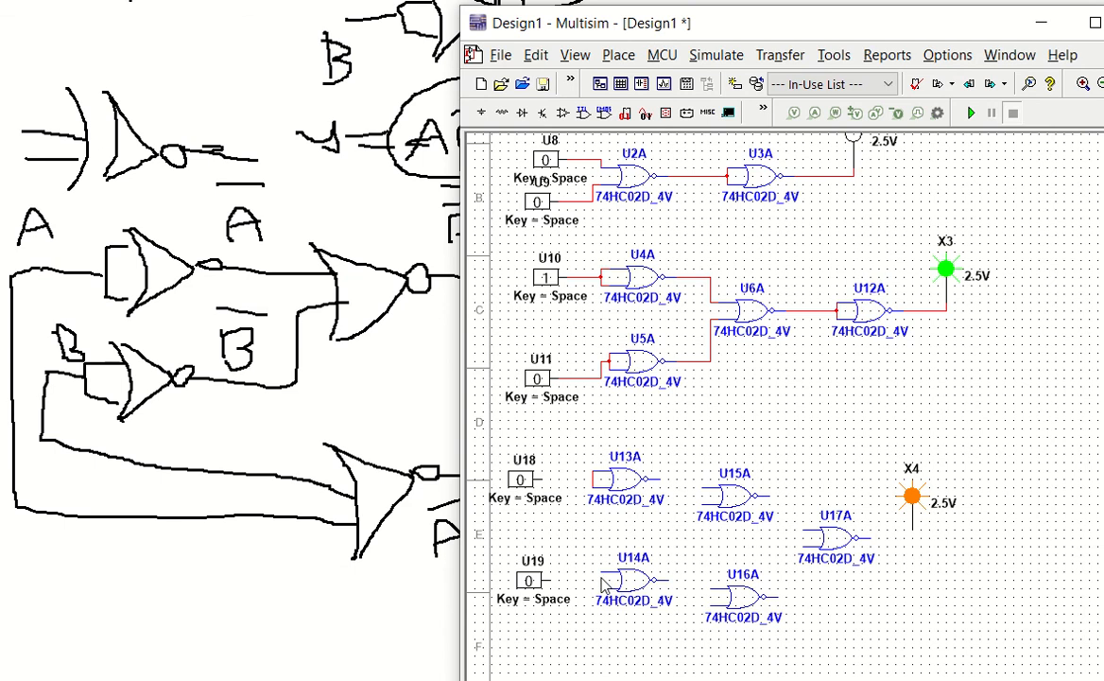
# - Wire sources U18 and U19 to the joined inputs of U13A and U14A, and feed both gates' outputs into U15A
pyautogui.click(595, 480)
pyautogui.click(604, 580)
pyautogui.click(701, 489)
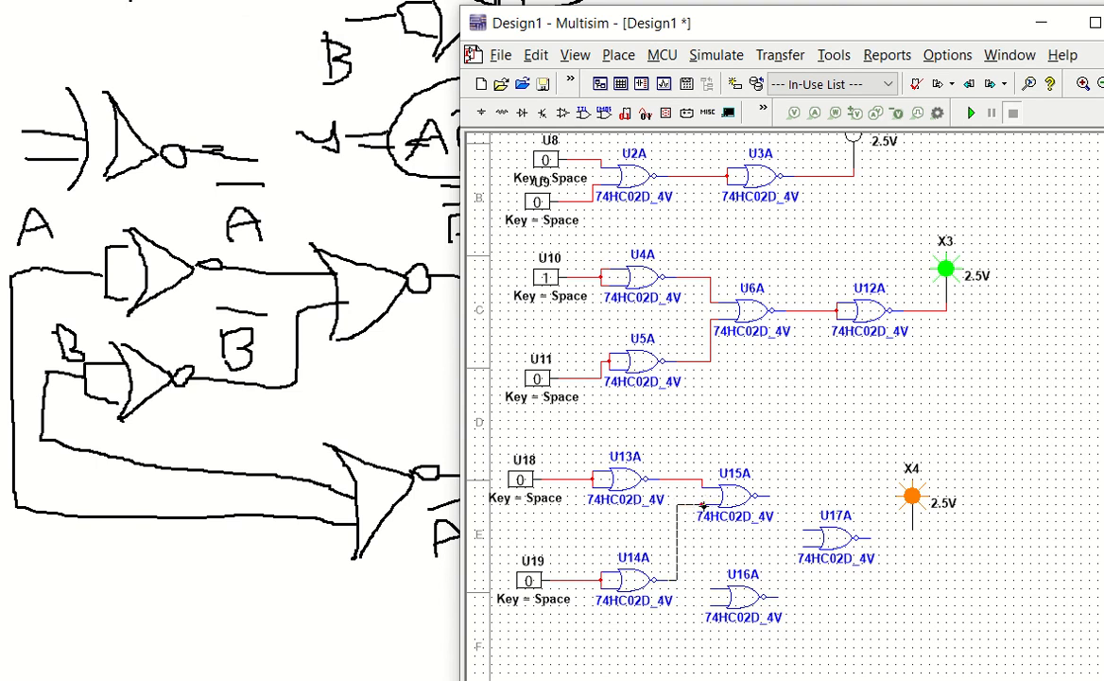
pyautogui.click(702, 505)
# - Move NOR gate U16A lower and connect its two inputs to the U18 and U19 source lines
pyautogui.moveTo(707, 581); pyautogui.dragTo(722, 631)
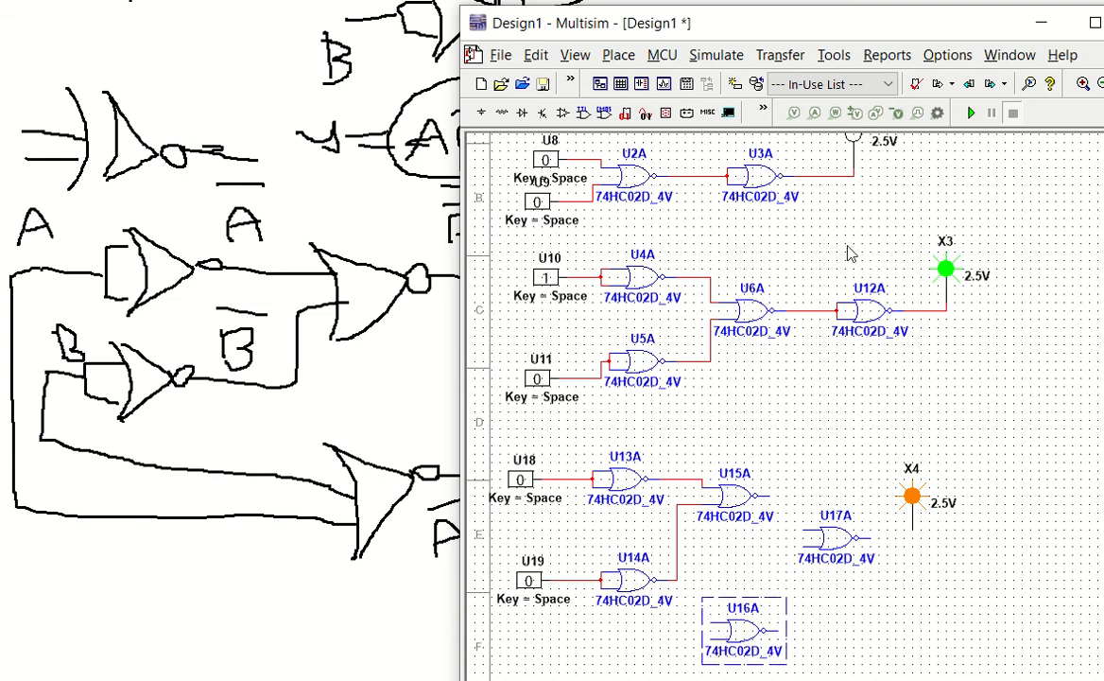
pyautogui.scroll(-1, 849, 232)
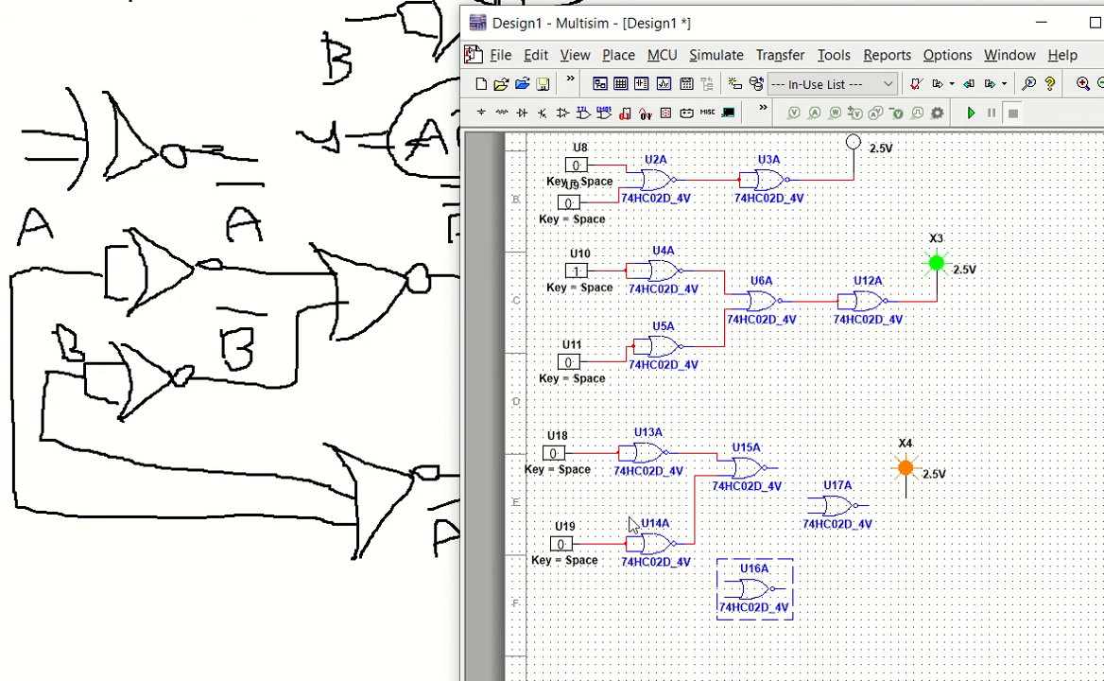
pyautogui.click(726, 583)
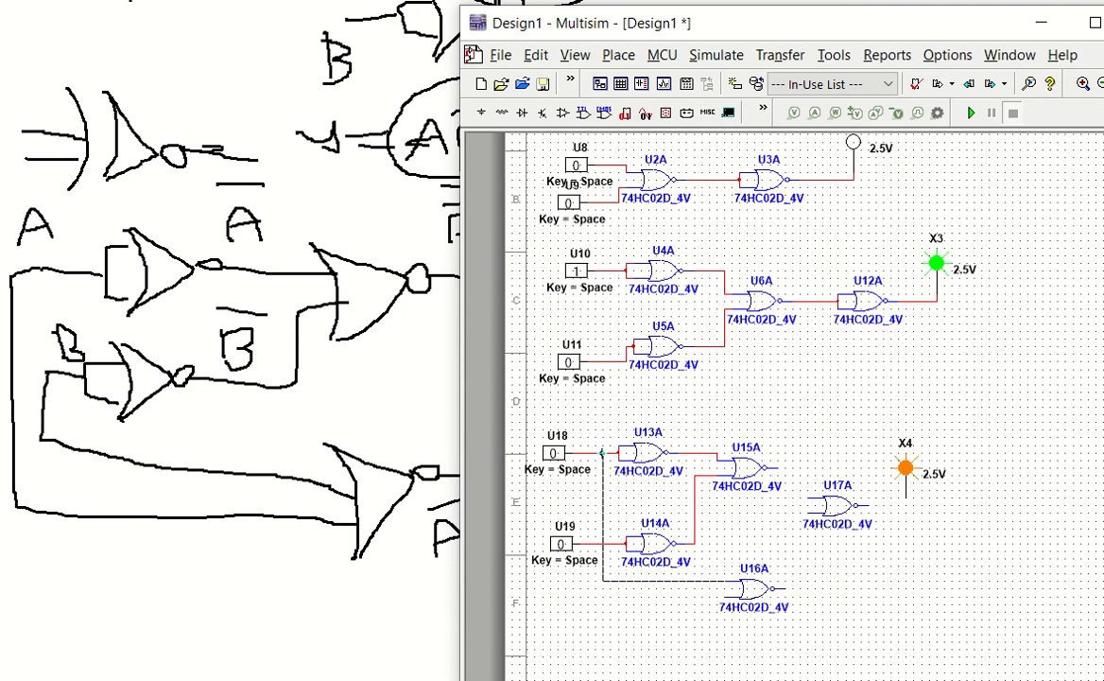
pyautogui.click(602, 453)
pyautogui.click(587, 544)
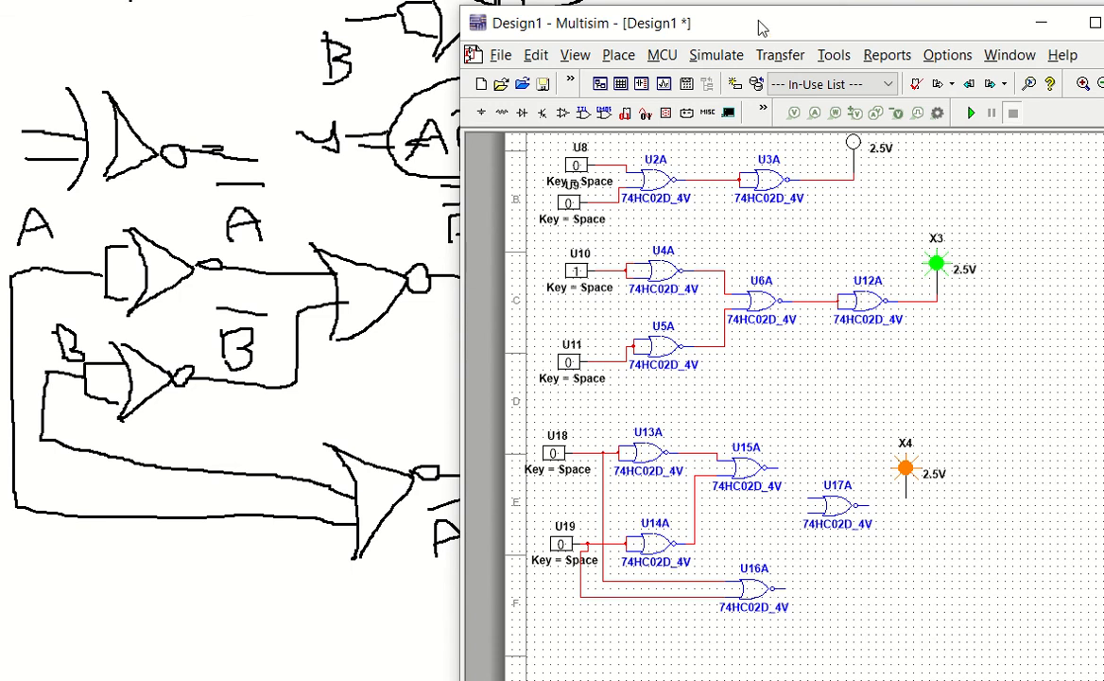
# - Check the output stage of the whiteboard sketch and wire U15A's output to the upper input of U17A
pyautogui.moveTo(759, 28)
pyautogui.mouseDown()
pyautogui.moveTo(971, 56)
pyautogui.moveTo(1007, 41)
pyautogui.mouseUp()
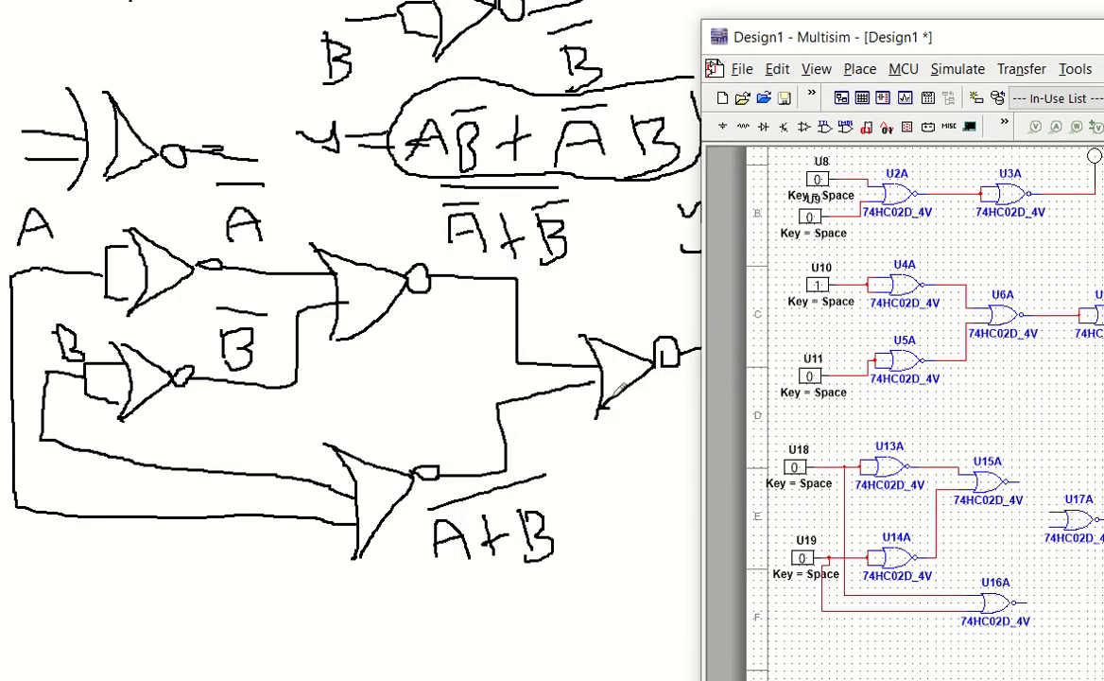
pyautogui.moveTo(969, 35); pyautogui.dragTo(504, 1)
pyautogui.click(551, 430)
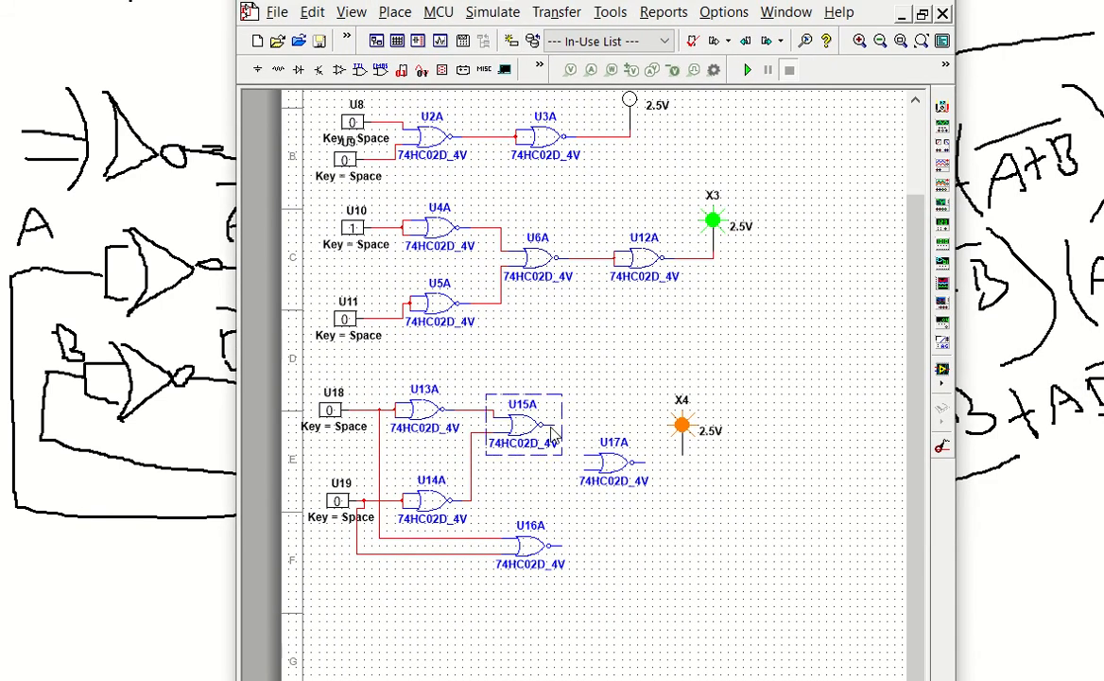
pyautogui.click(556, 426)
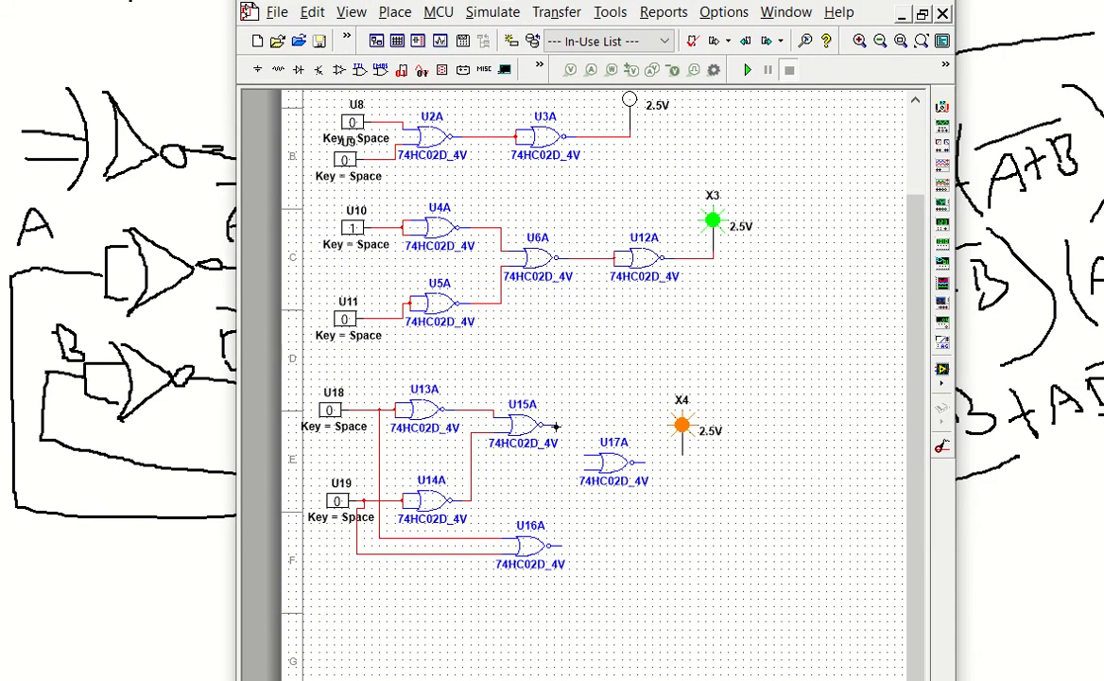
pyautogui.click(586, 459)
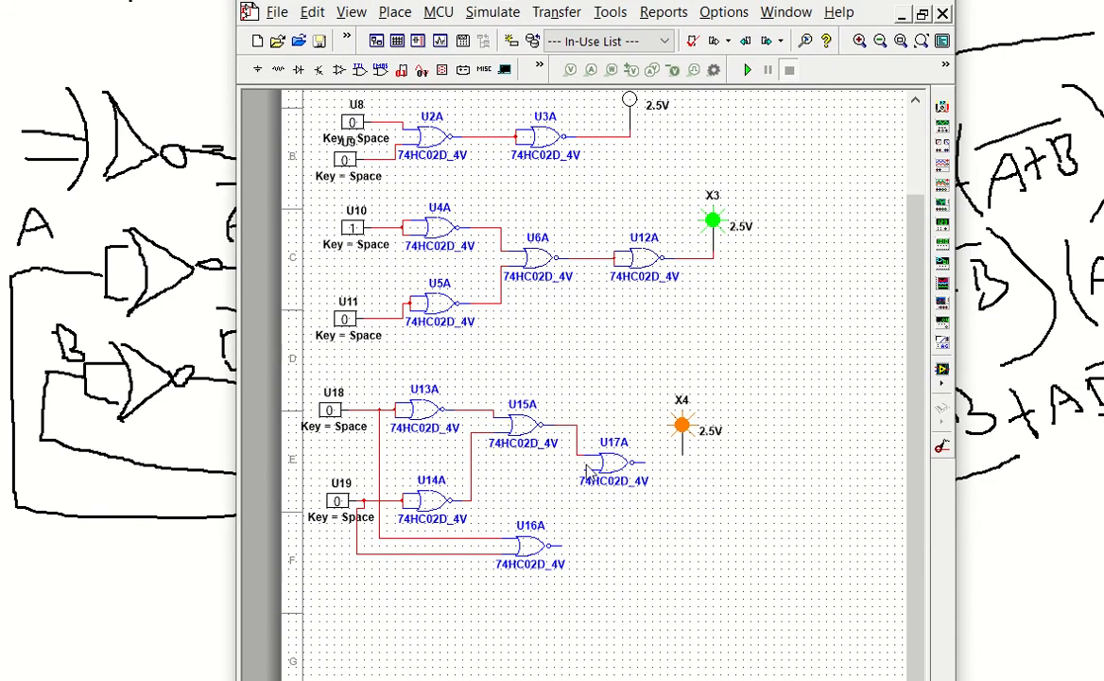
# - Wire U16A's output to the lower input of U17A and U17A's output to the orange probe X4
pyautogui.click(564, 549)
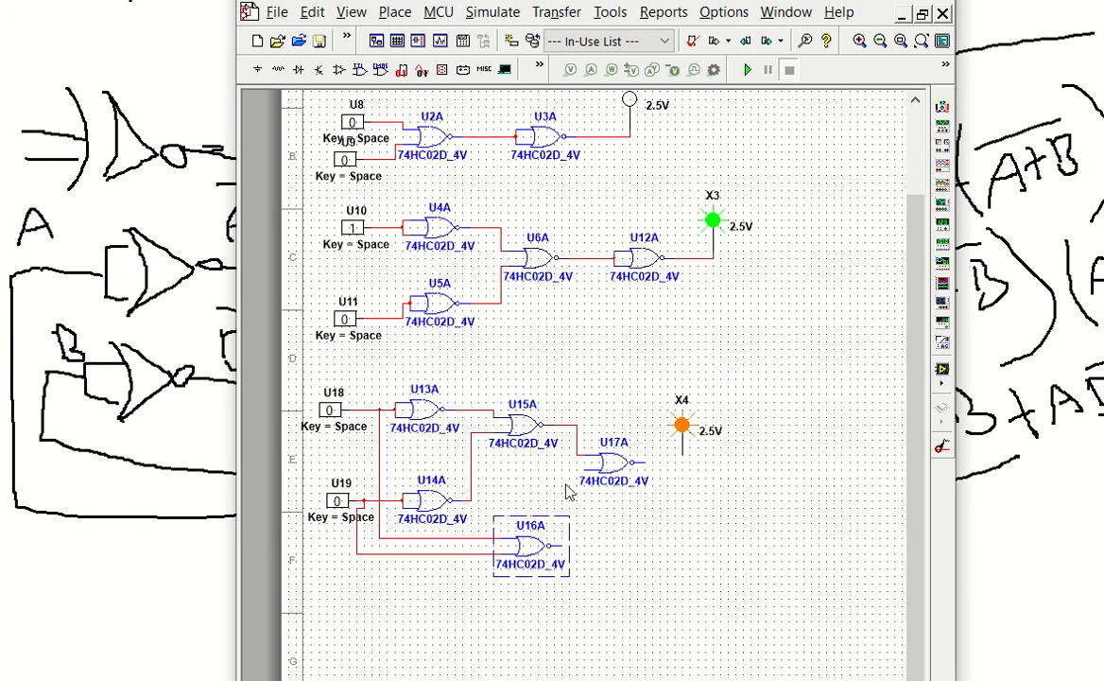
pyautogui.click(562, 545)
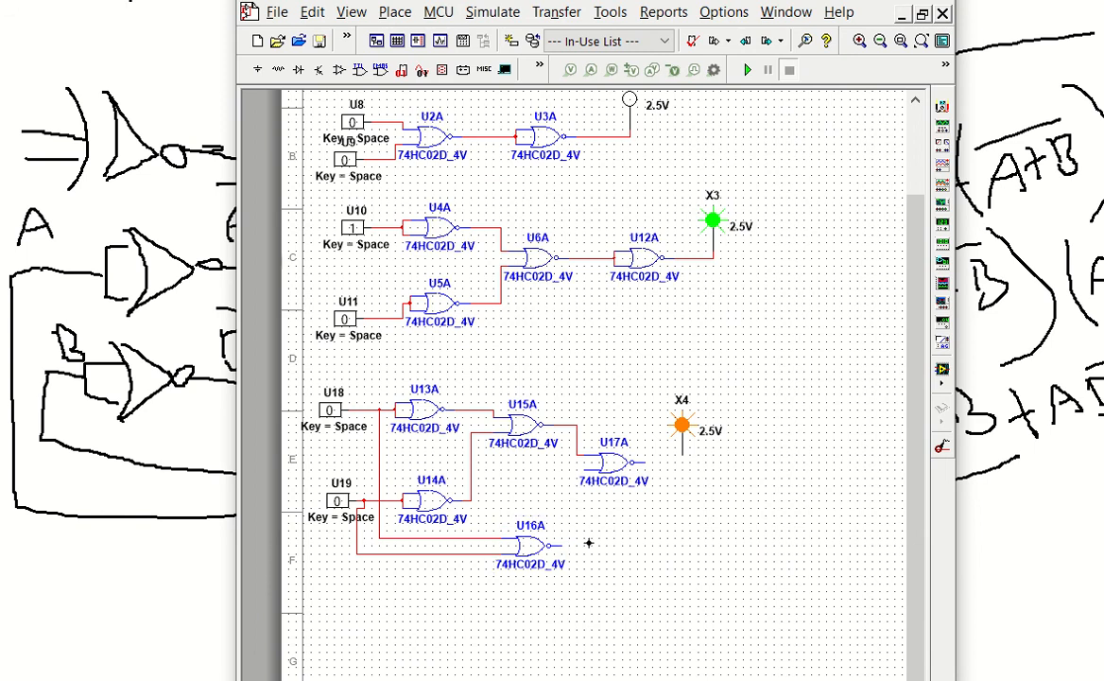
pyautogui.click(583, 470)
pyautogui.click(658, 461)
pyautogui.click(684, 462)
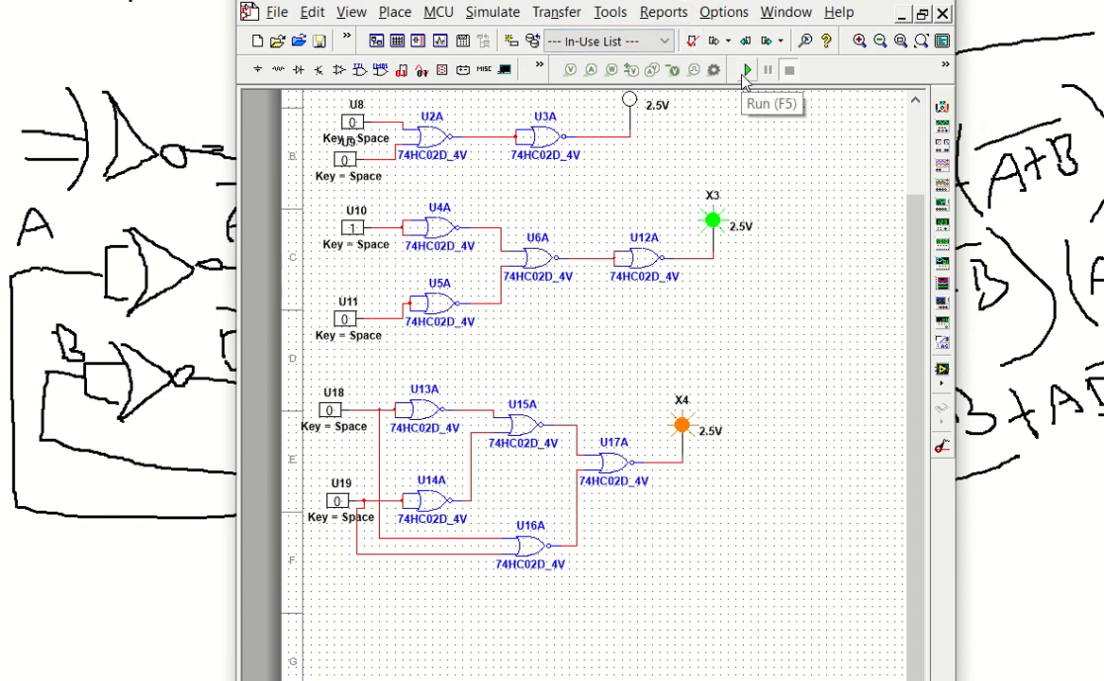
# - Run the simulation and test the XOR circuit by switching U19 to 1 and back to 0, then U18 and U19 to 1
pyautogui.click(747, 70)
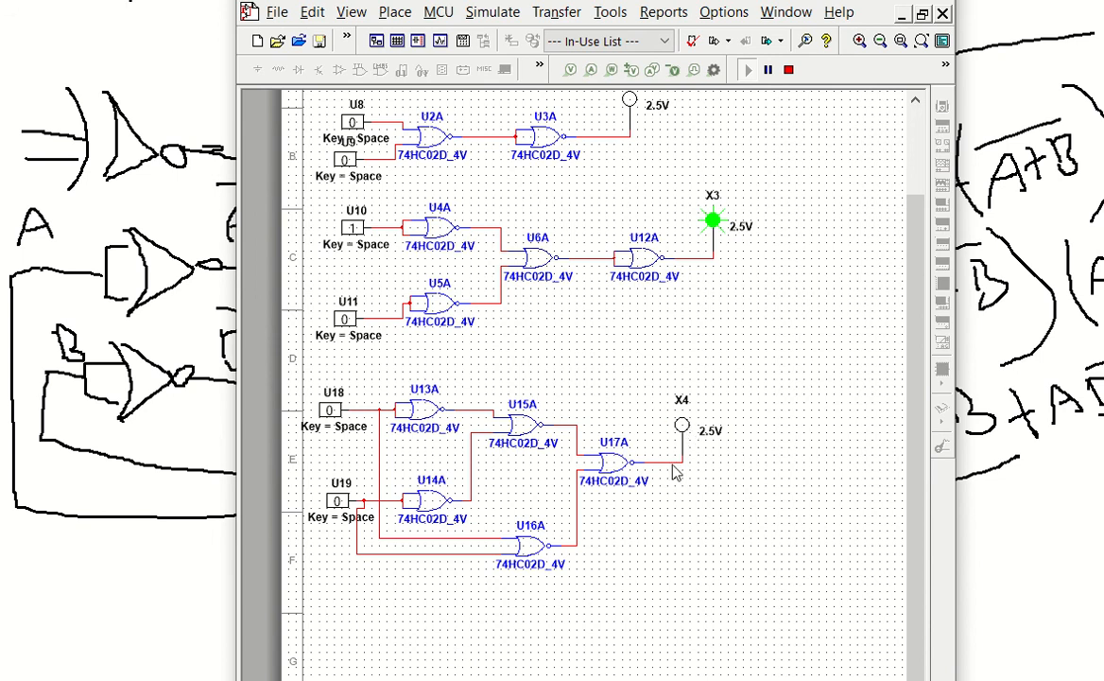
pyautogui.click(339, 500)
pyautogui.click(337, 500)
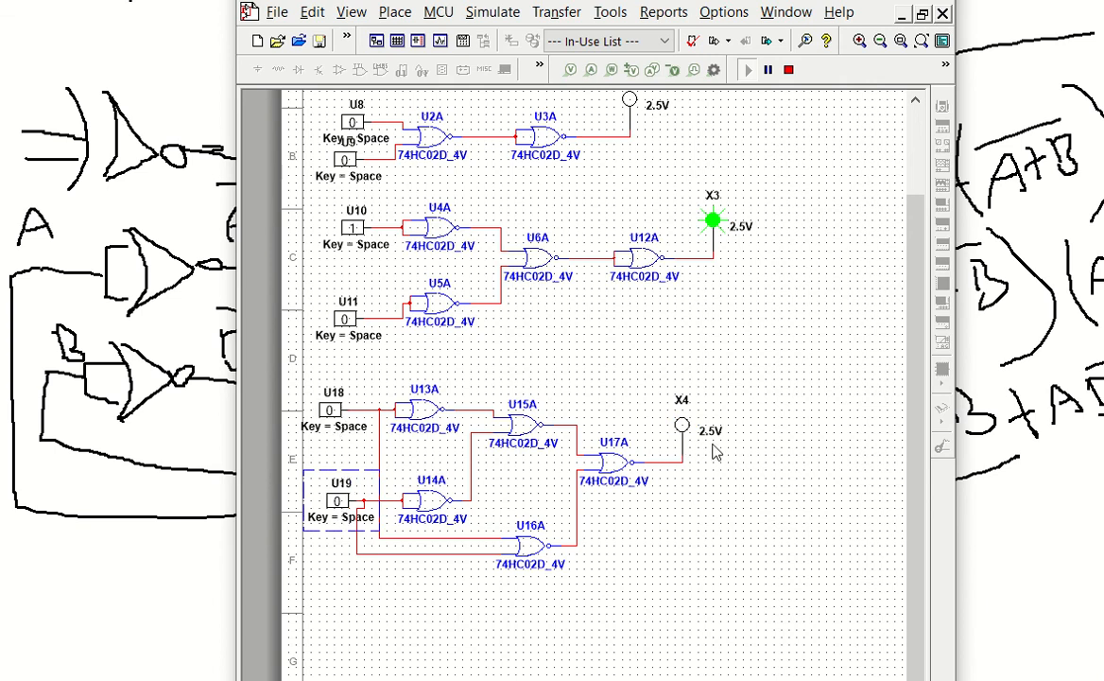
pyautogui.click(331, 410)
pyautogui.click(338, 502)
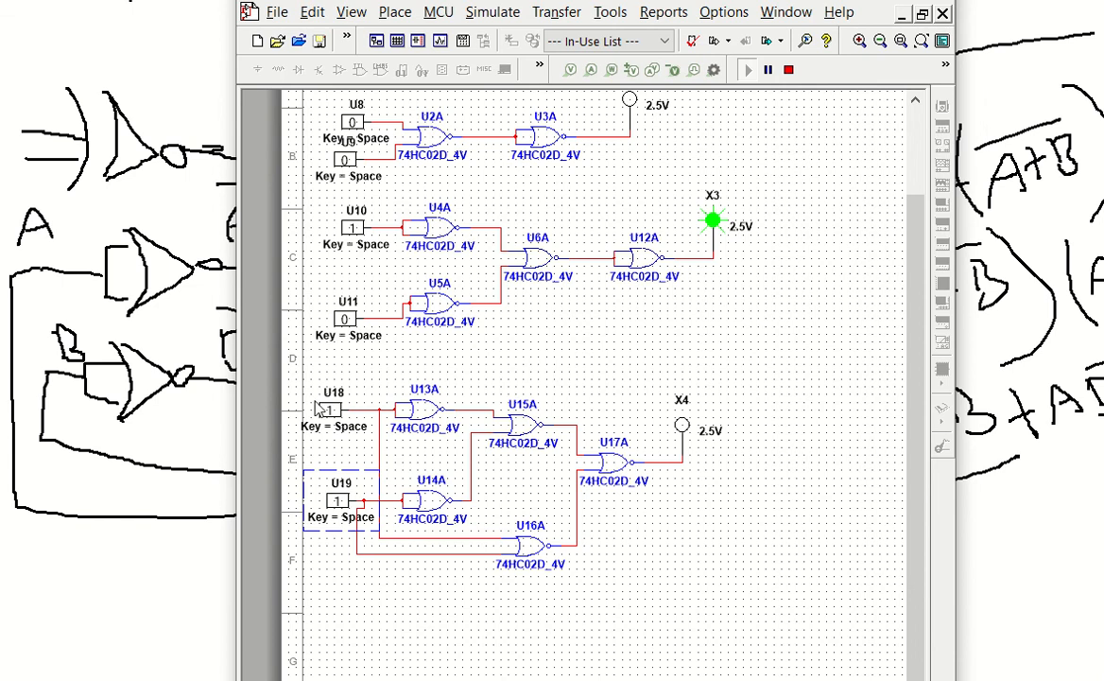